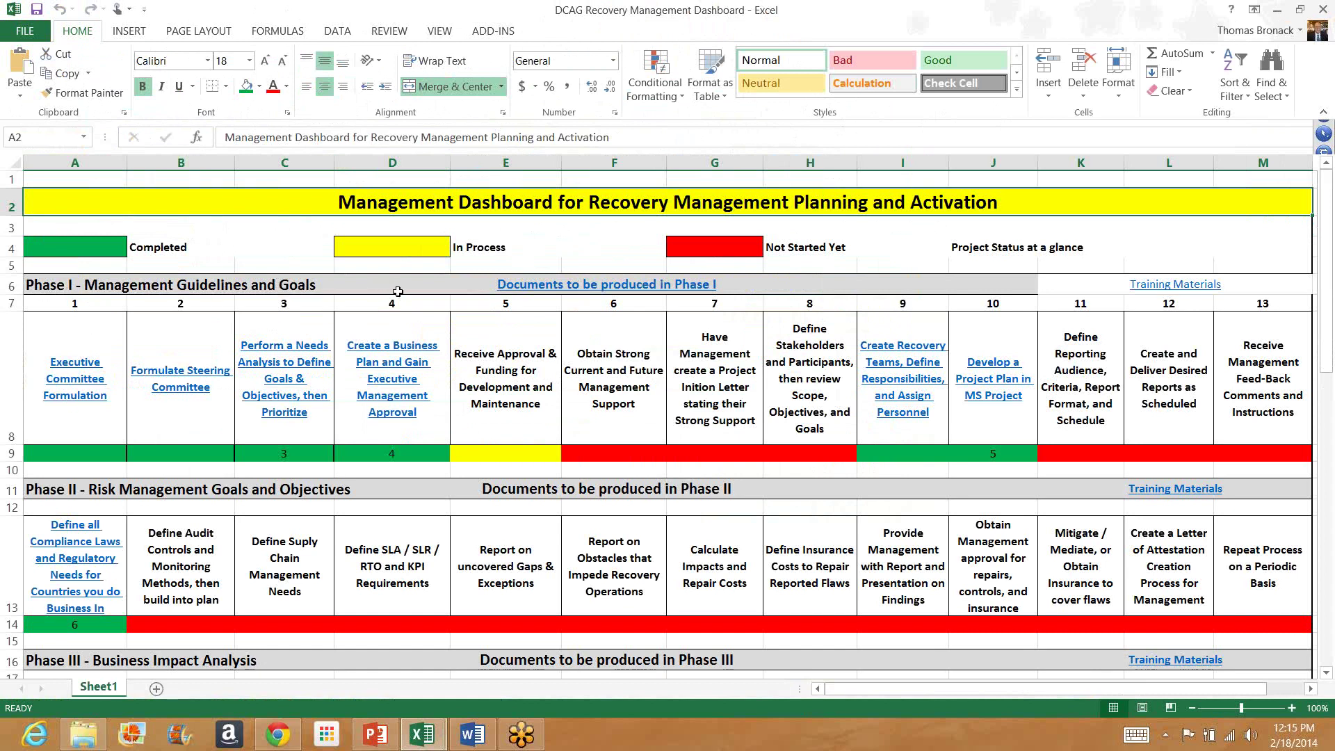
# Review the tasks and status colours of all seven phases on the recovery management dashboard
pyautogui.scroll(-1, 400, 295)
pyautogui.scroll(-3, 390, 250)
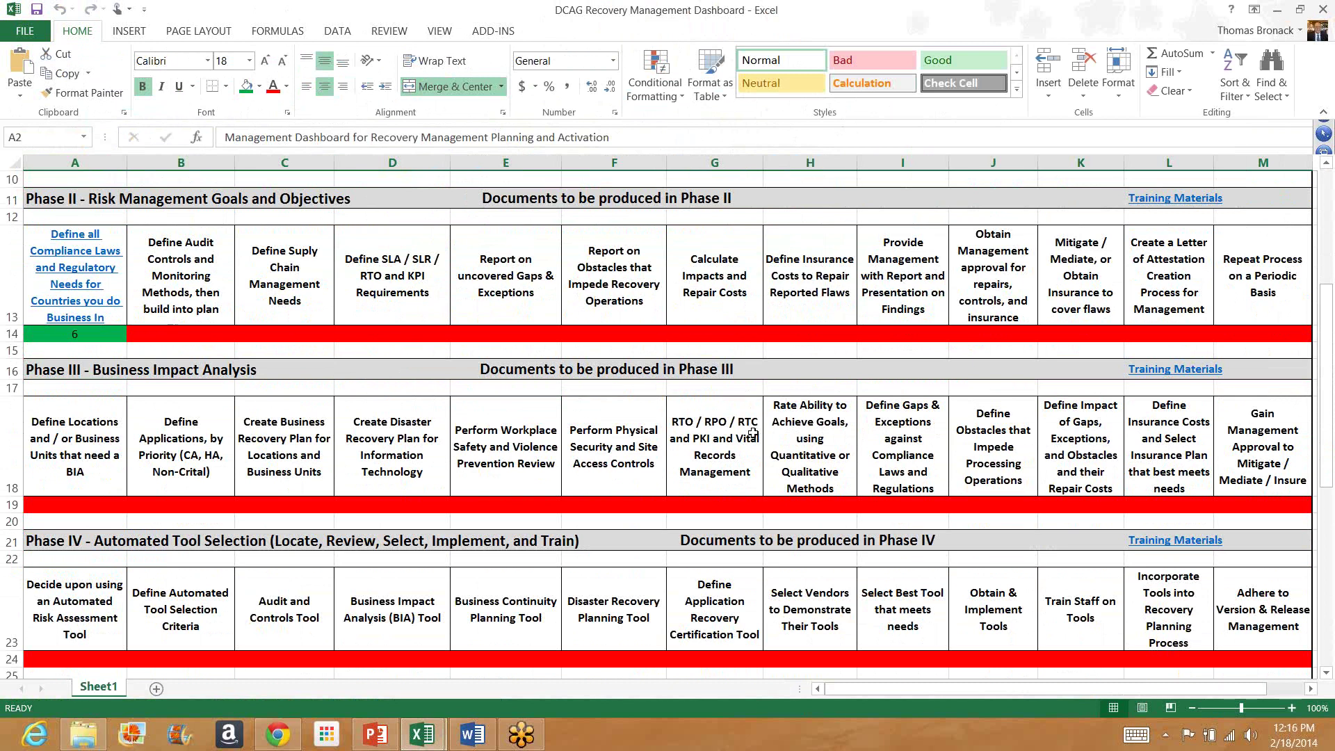
pyautogui.scroll(-2, 314, 430)
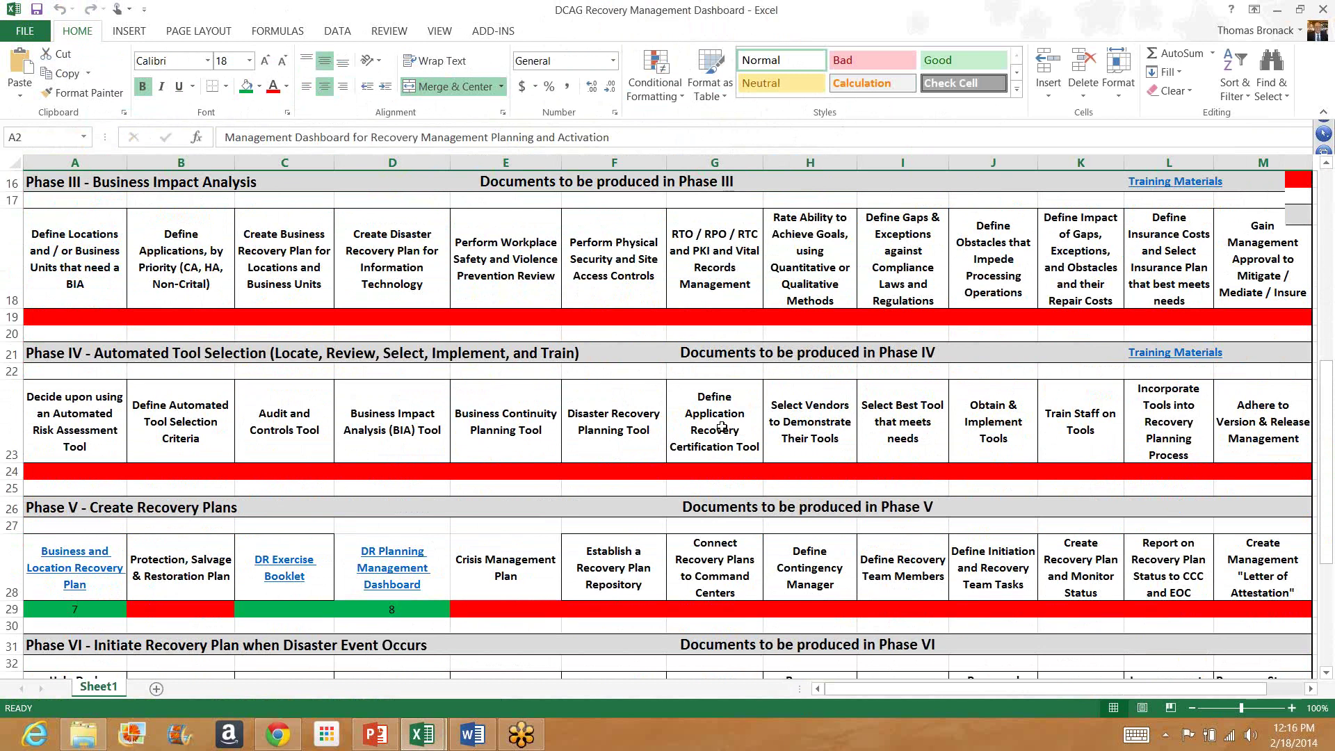
pyautogui.scroll(-2, 722, 427)
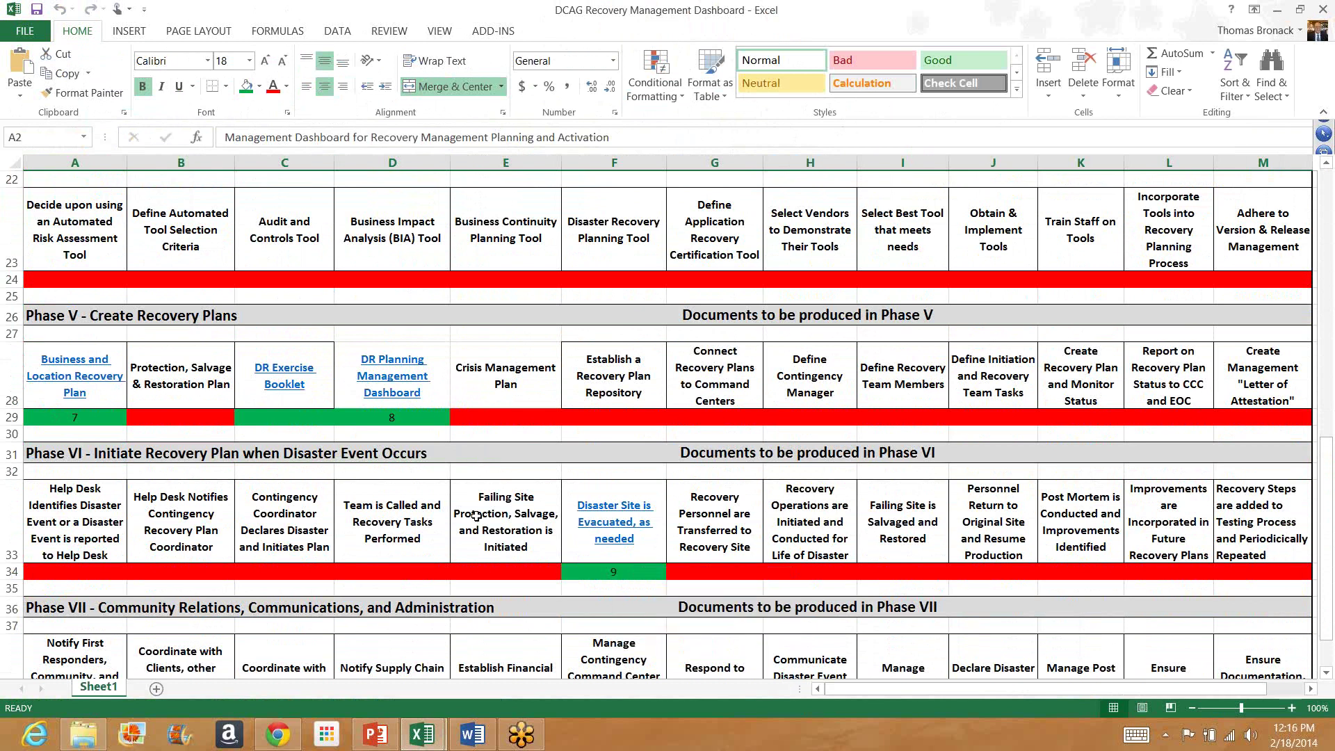
pyautogui.scroll(-1, 476, 516)
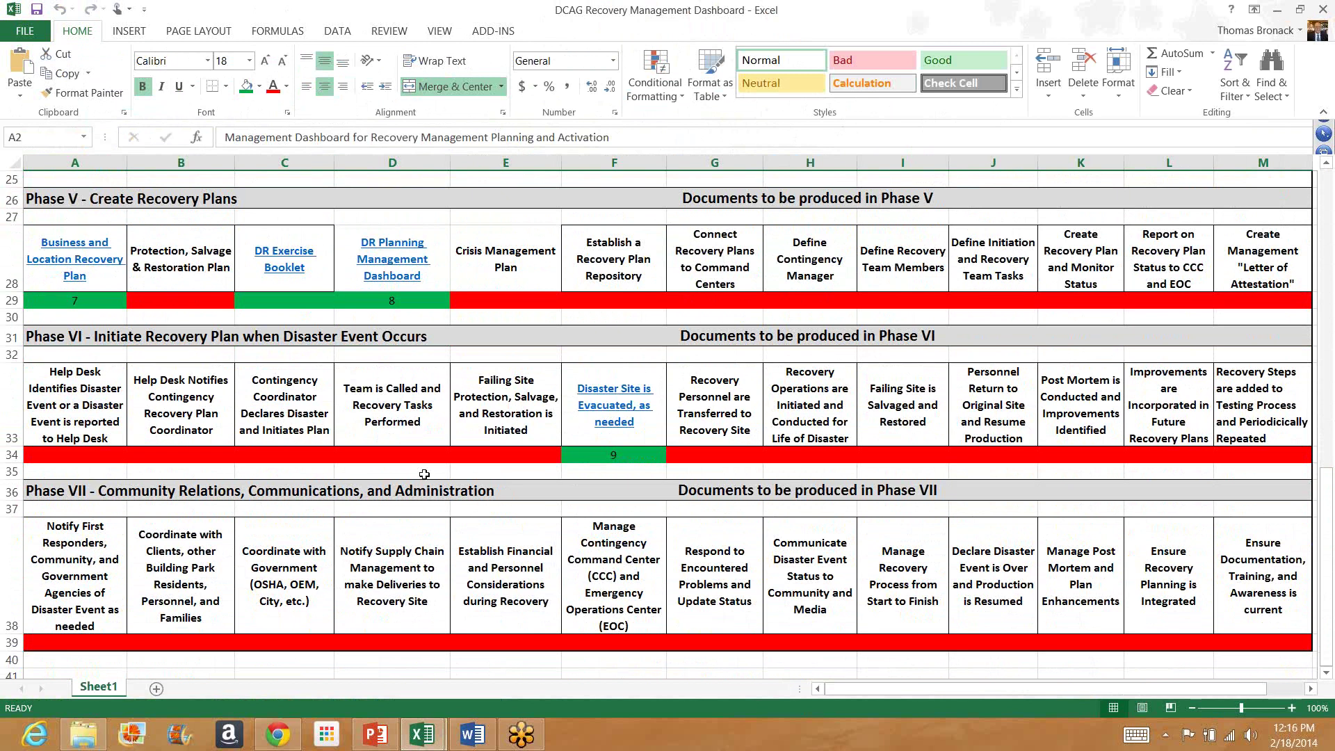
pyautogui.scroll(8, 423, 448)
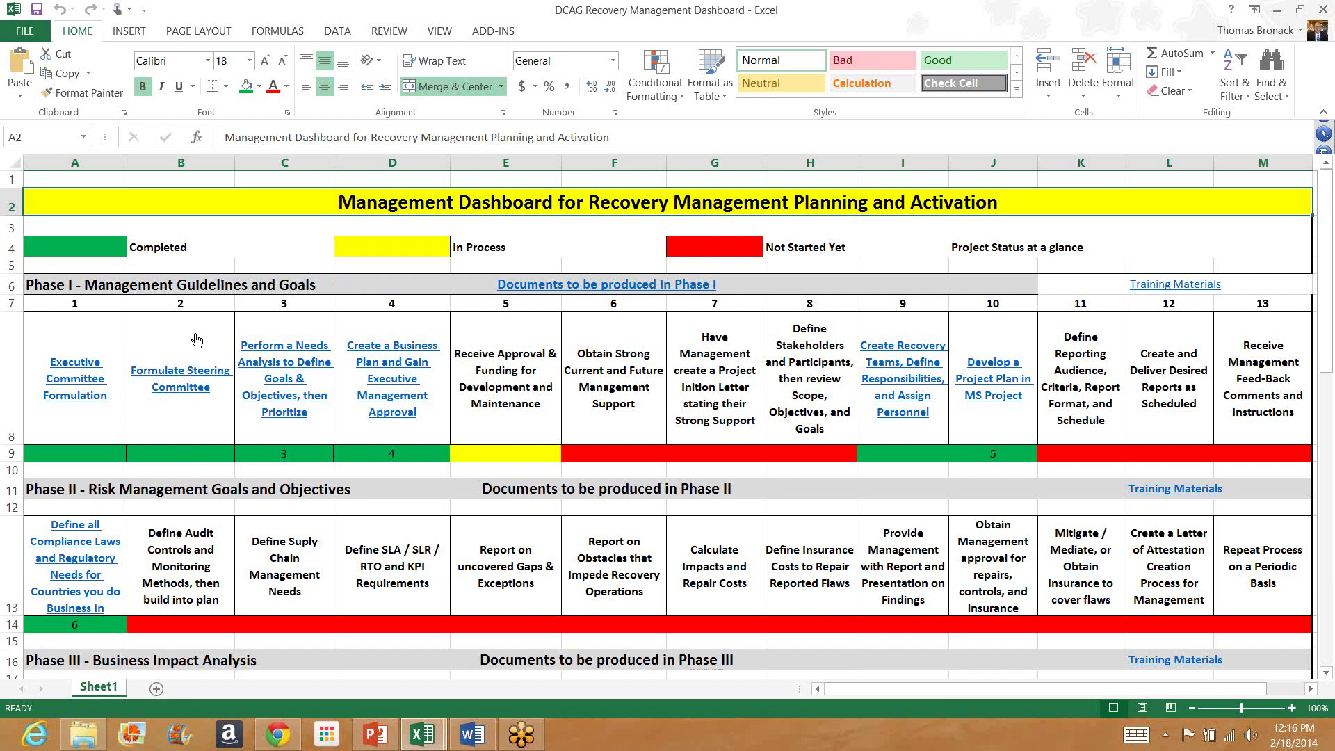
# Open the list of documents to be produced in Phase I and review the DR Planning Agenda's topics through item 29
pyautogui.click(589, 290)
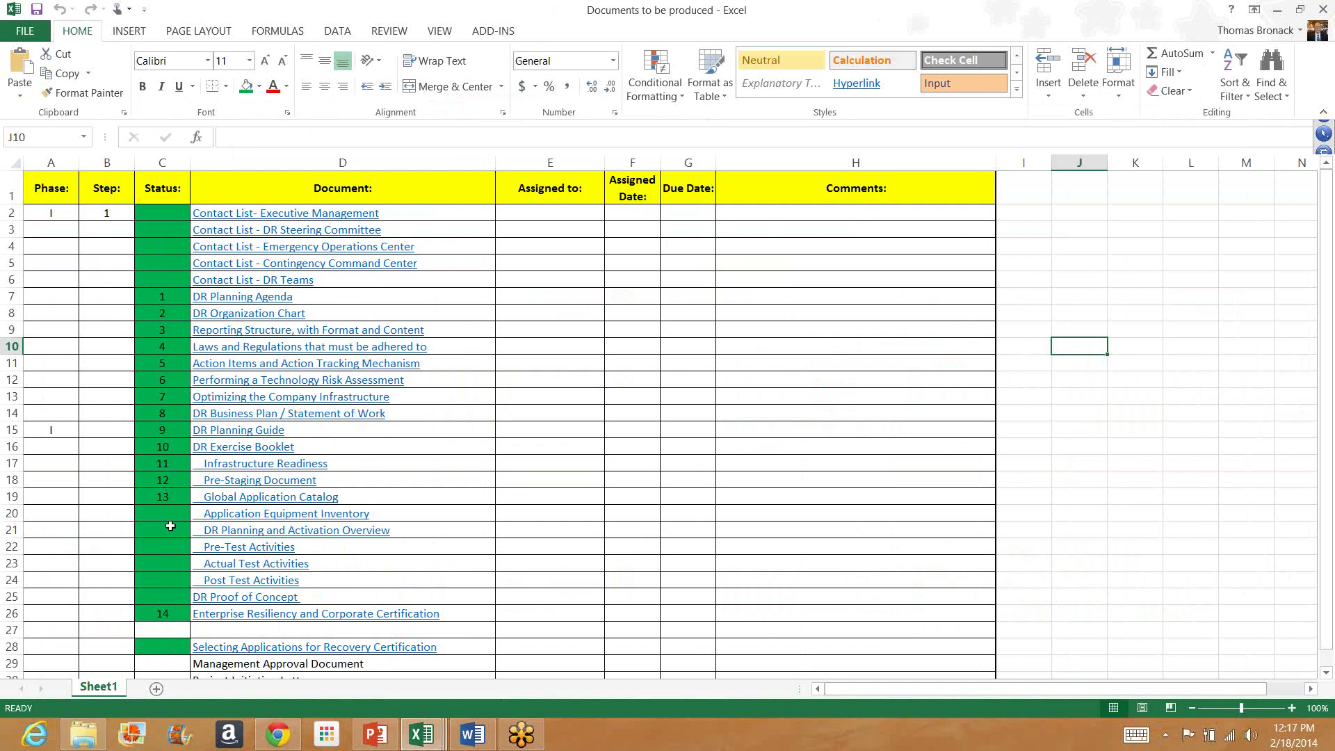
pyautogui.click(213, 299)
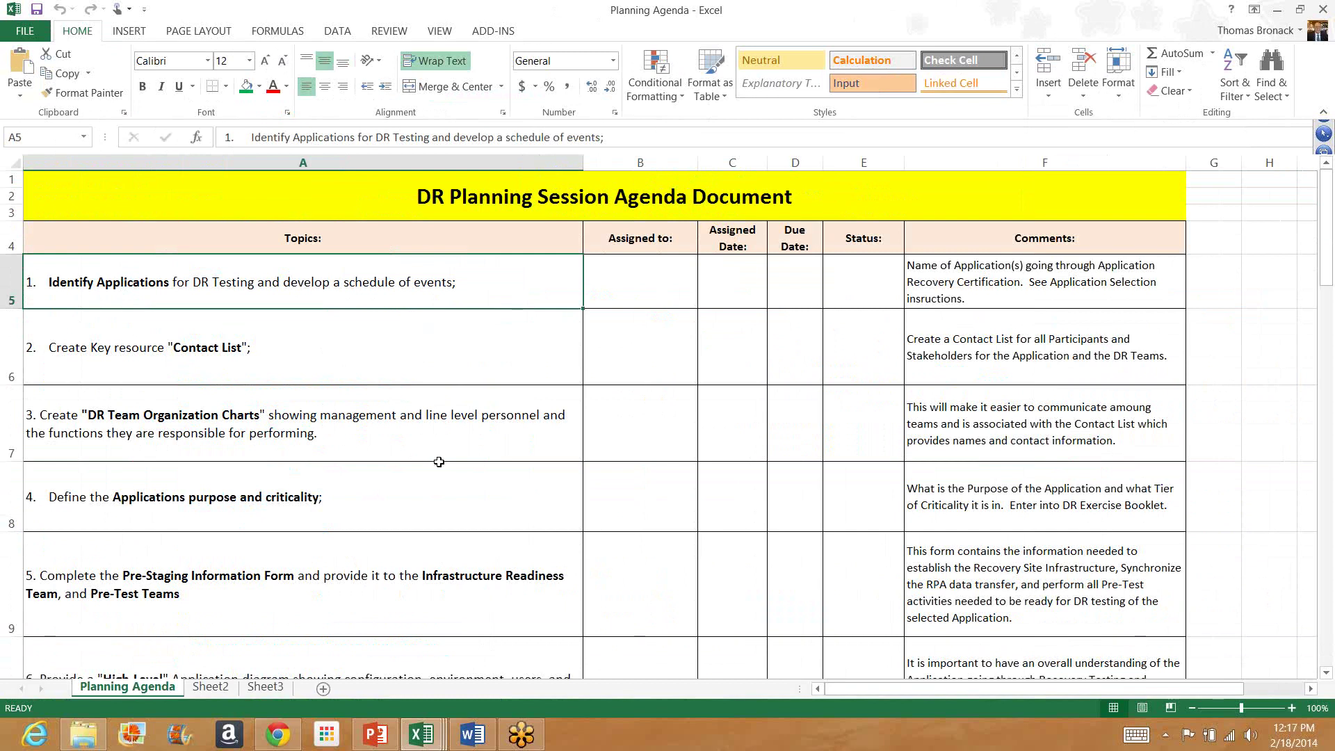
pyautogui.scroll(-1, 439, 454)
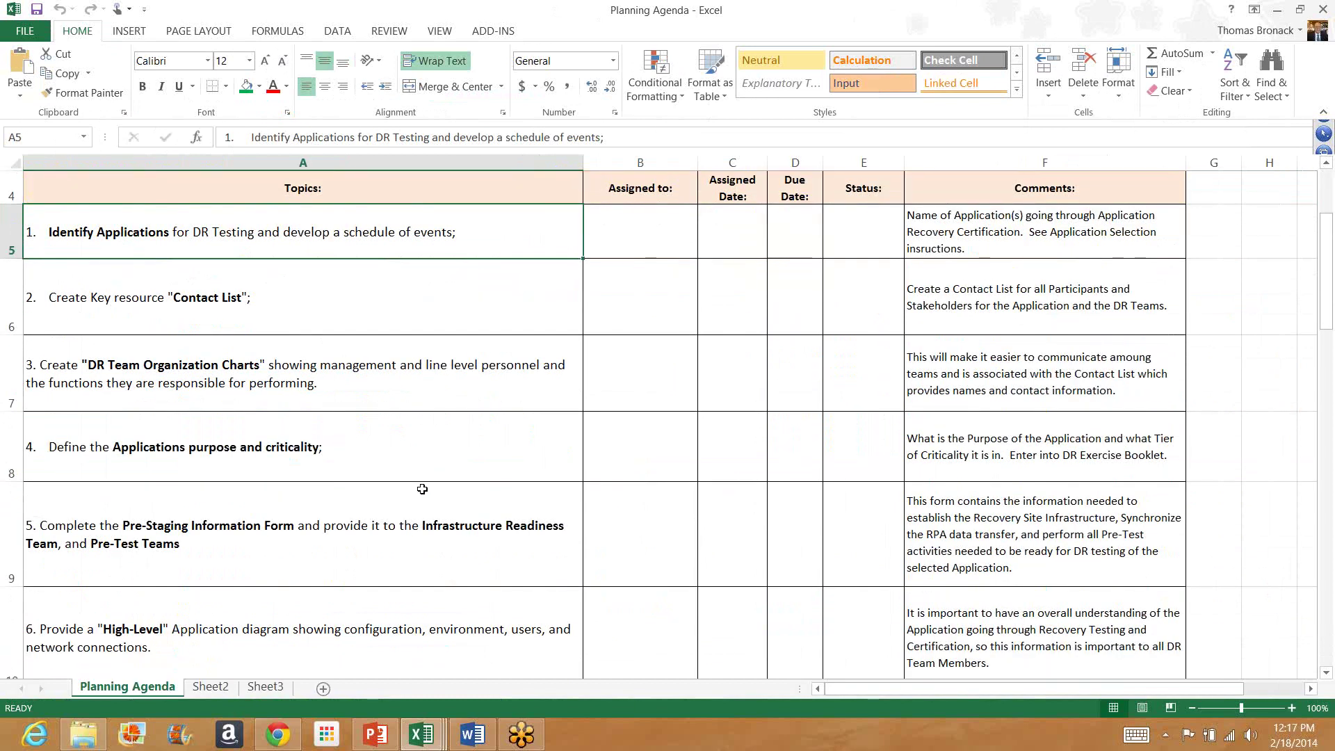
pyautogui.scroll(-1, 420, 489)
pyautogui.scroll(-5, 423, 489)
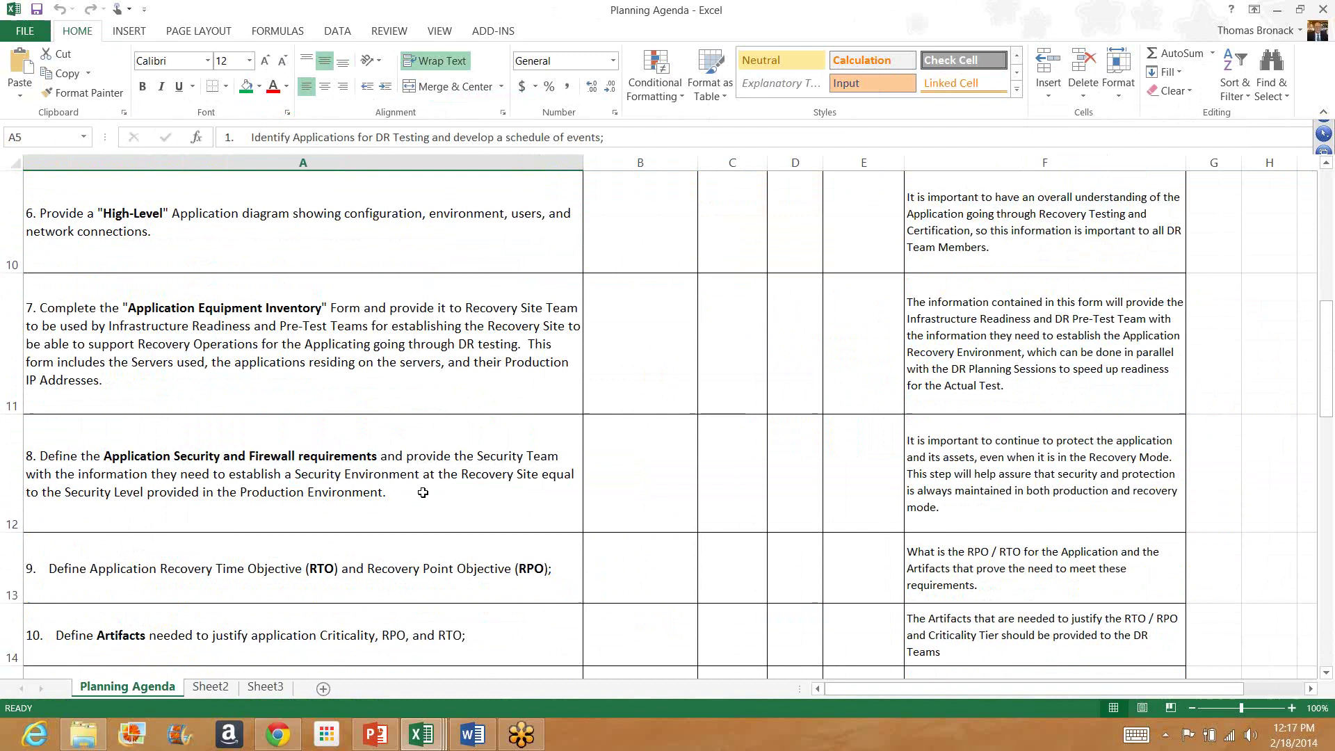
pyautogui.scroll(-1, 423, 492)
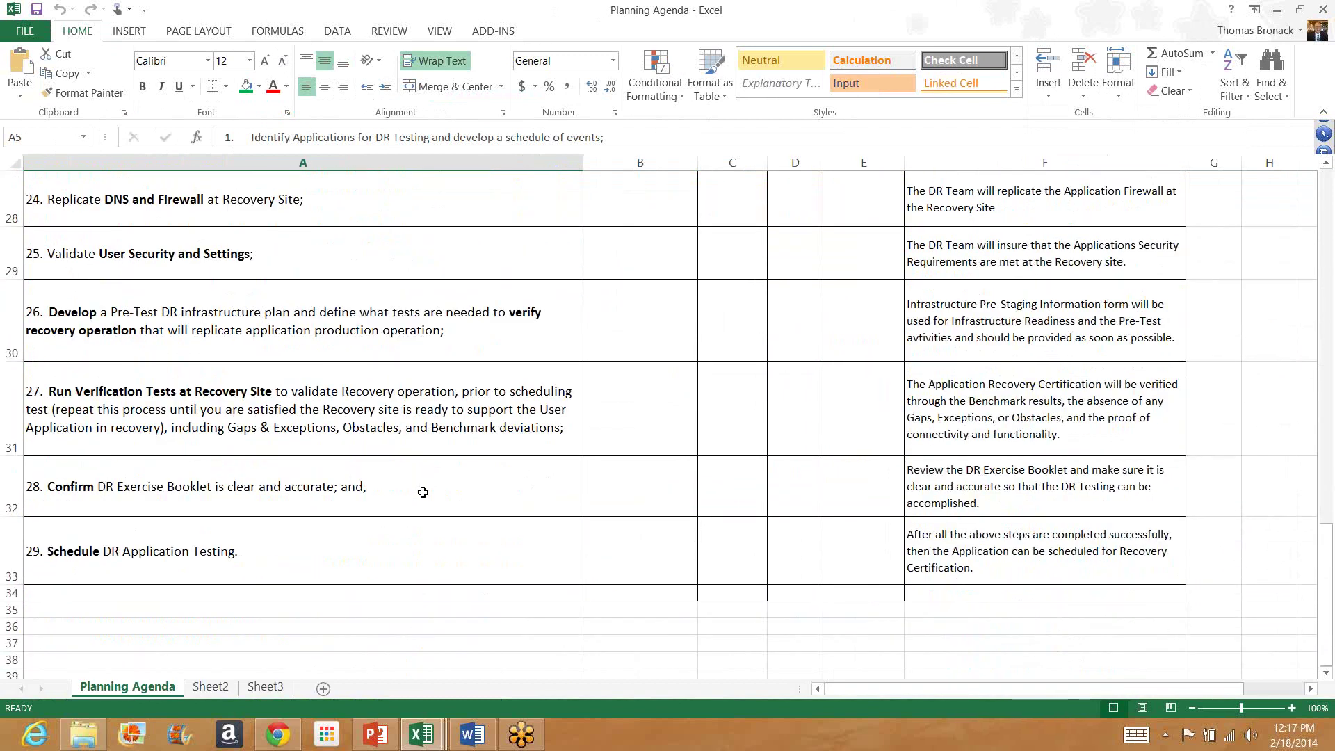
pyautogui.scroll(-2, 420, 488)
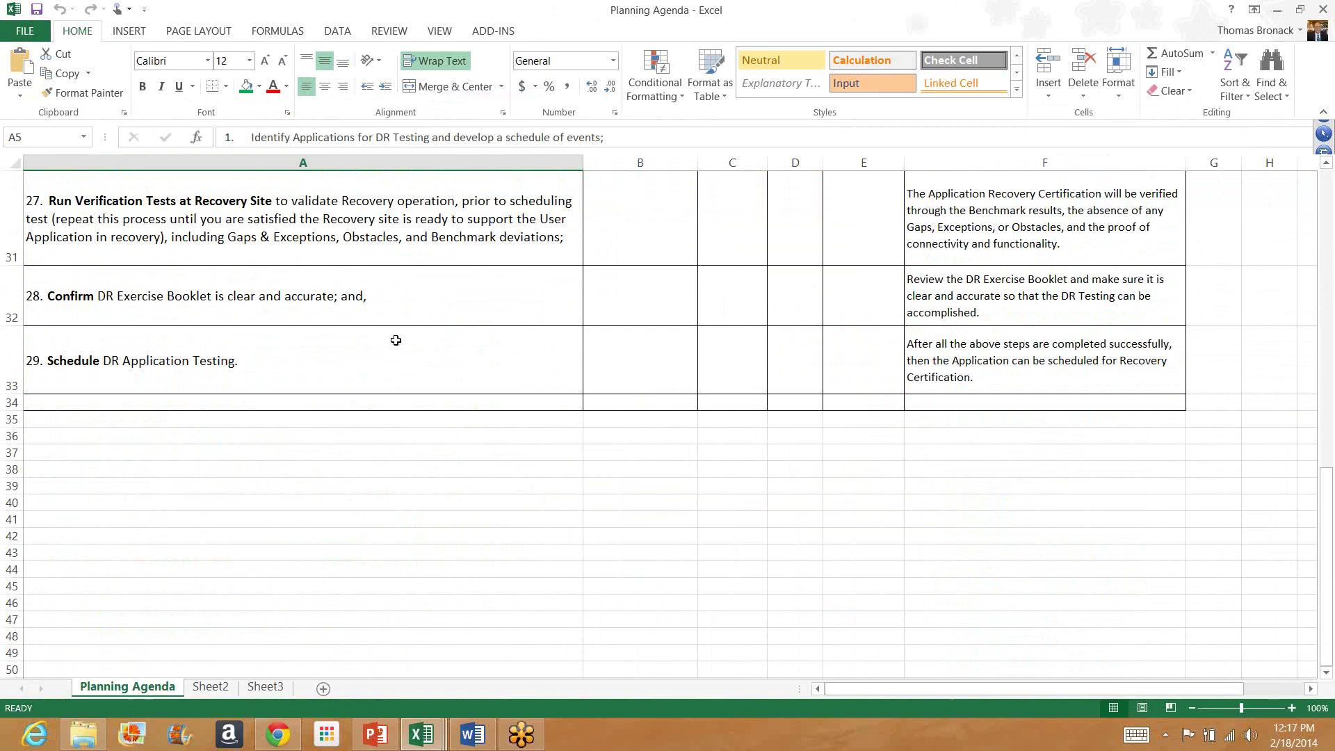
pyautogui.scroll(10, 396, 340)
# Close the Planning Agenda workbook and open the DR Organization Chart from the Phase I document list
pyautogui.click(101, 203)
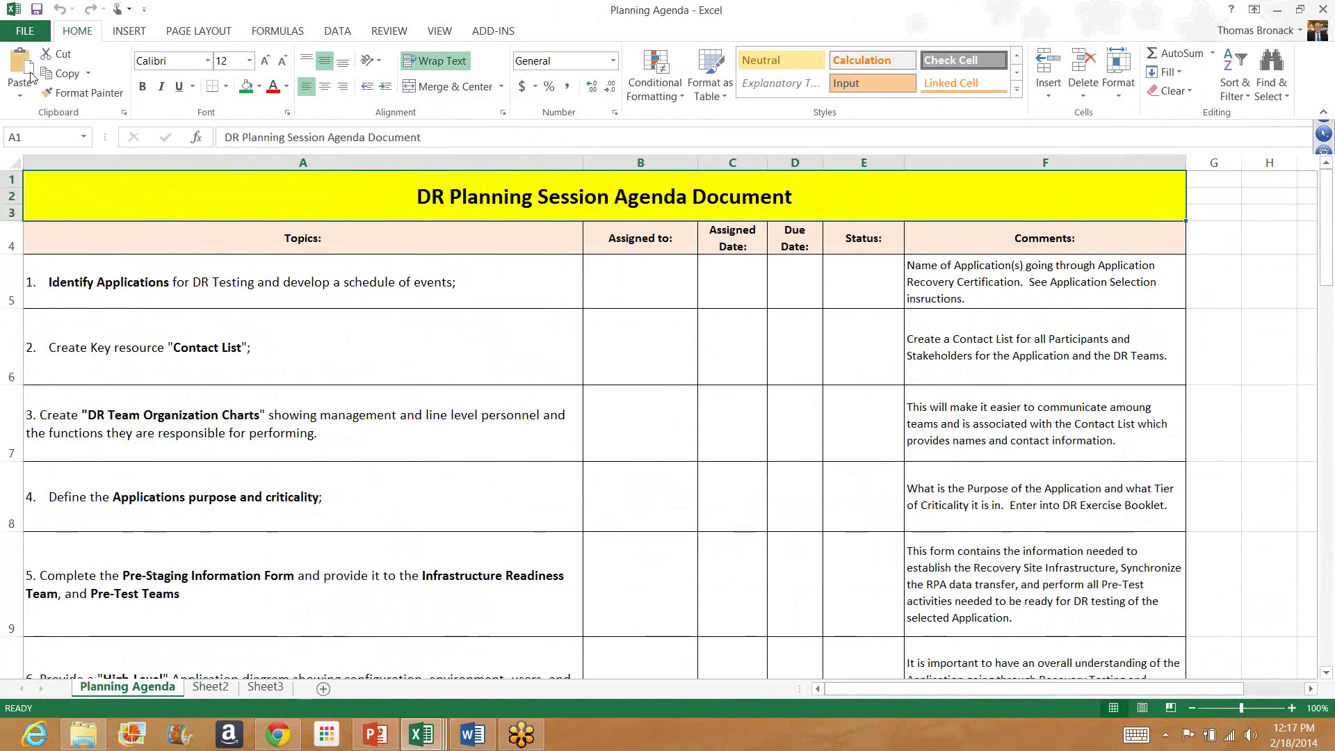
pyautogui.click(23, 31)
pyautogui.click(39, 302)
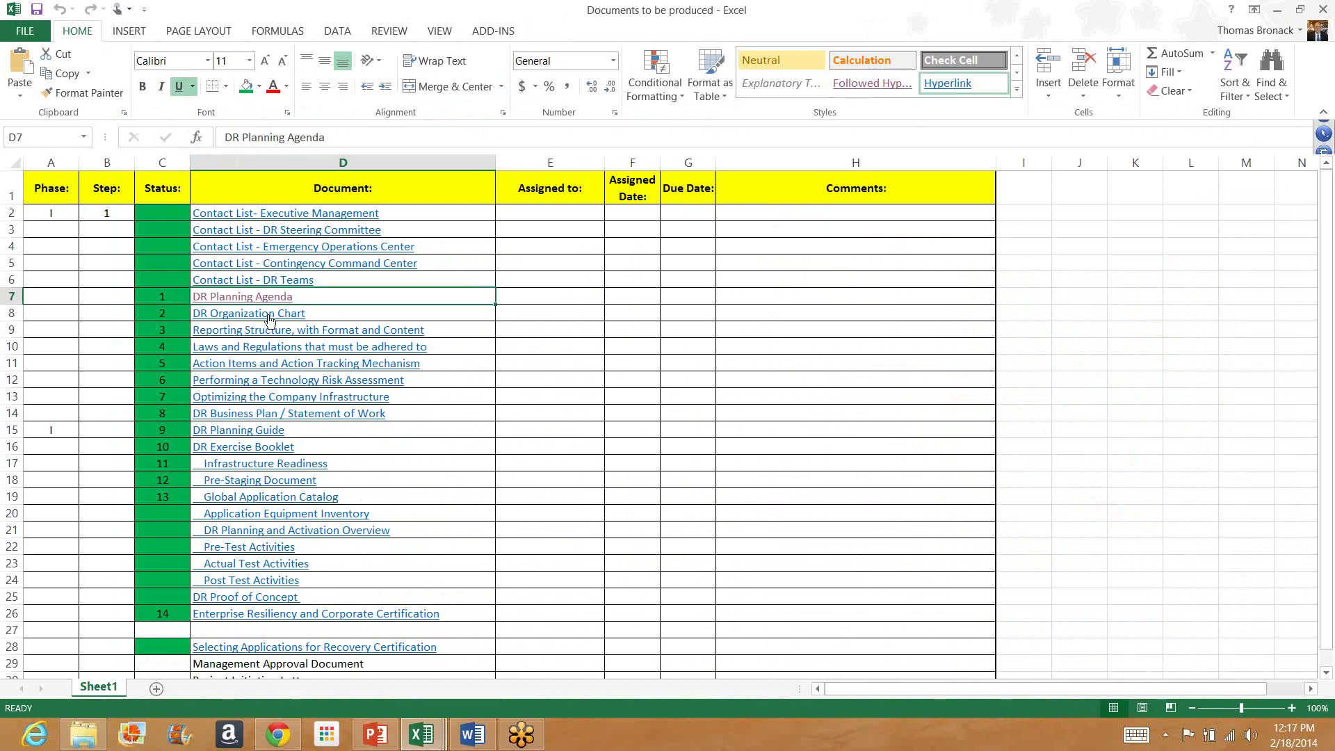
pyautogui.click(268, 314)
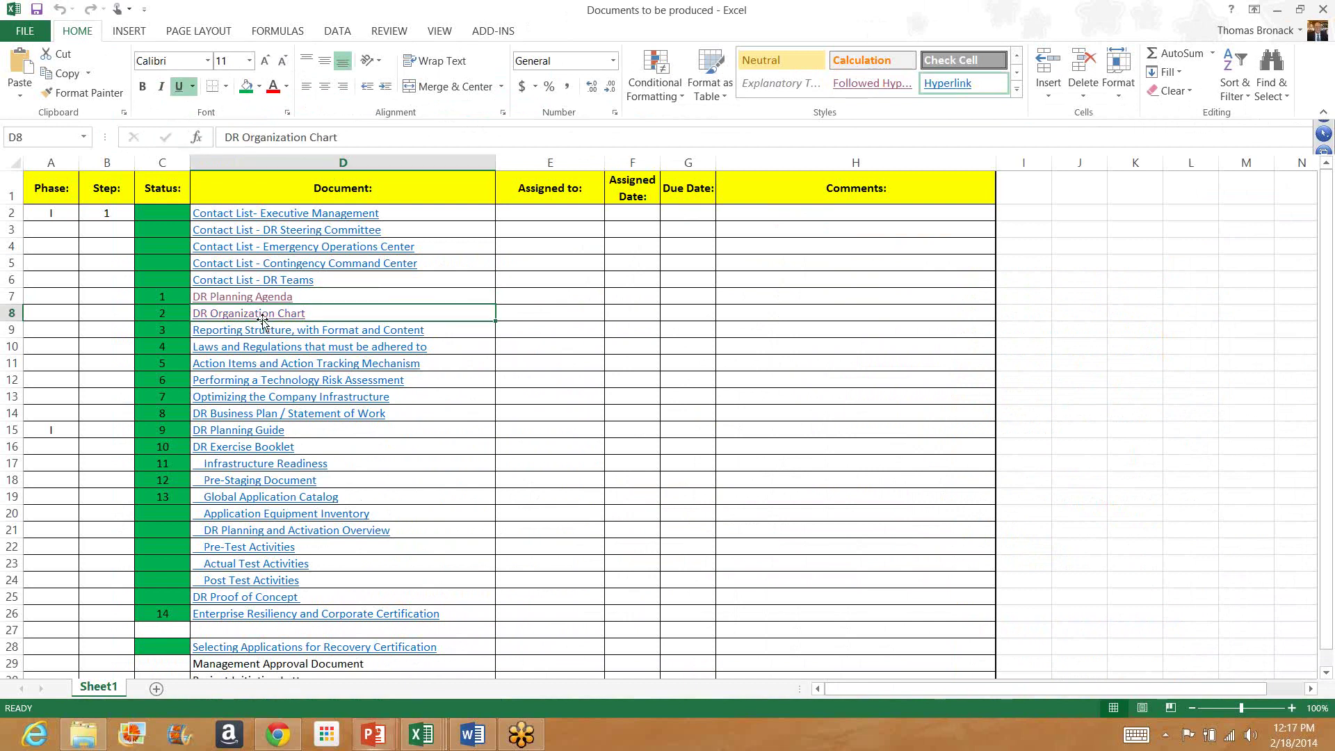
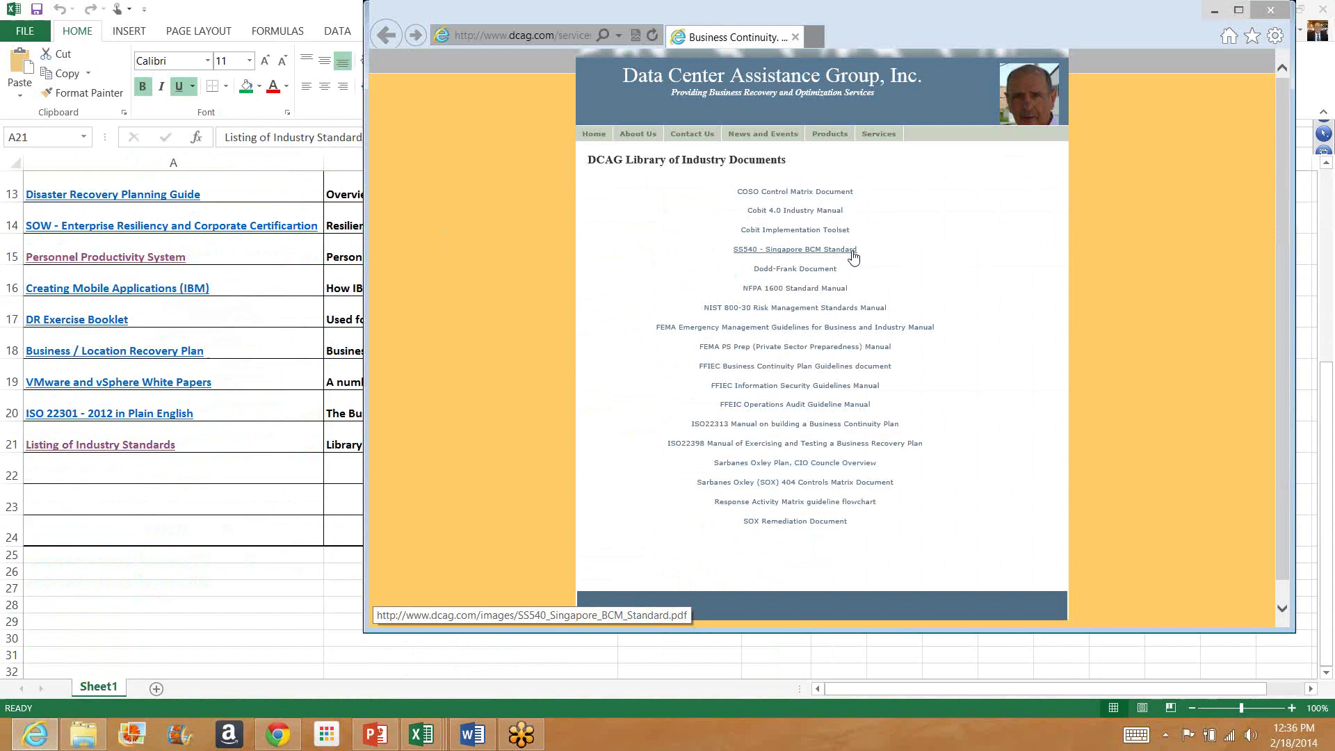
# Open the Dodd-Frank Document PDF from the DCAG Library of Industry Documents and read through its opening pages
pyautogui.click(802, 272)
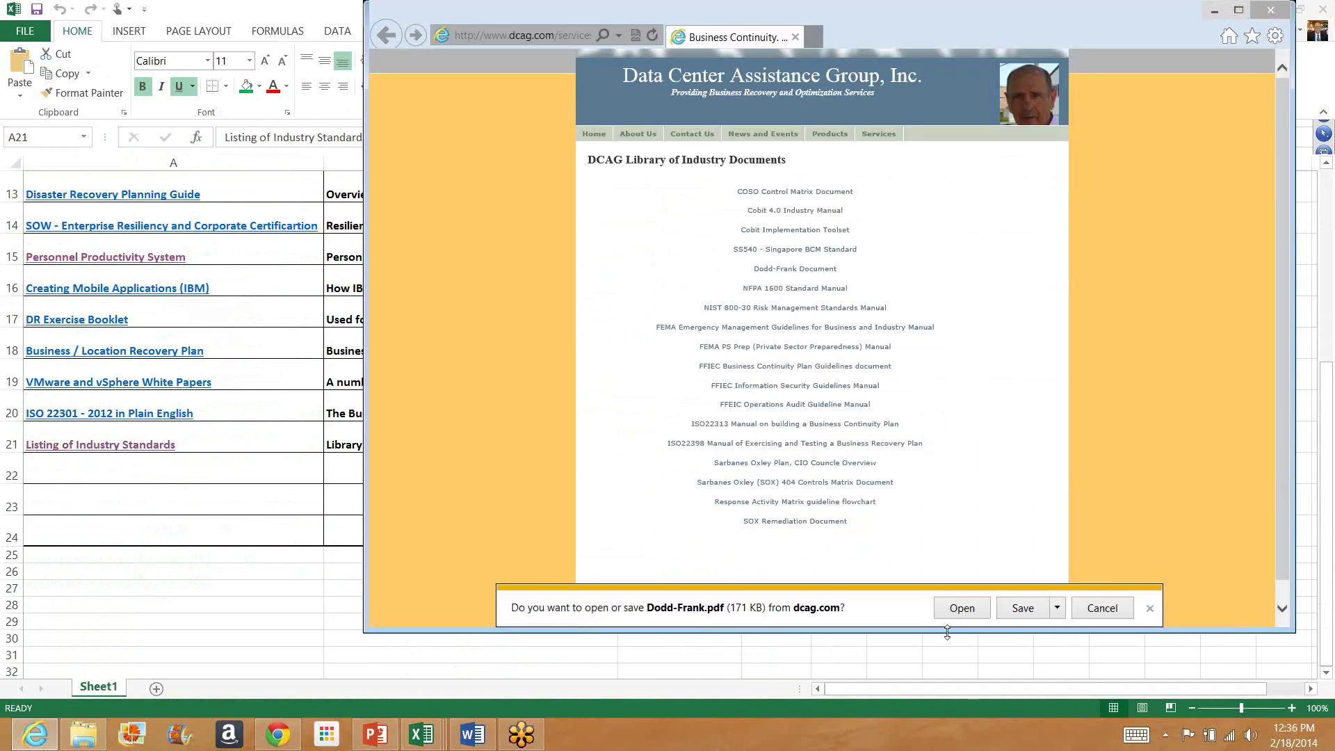
pyautogui.click(956, 607)
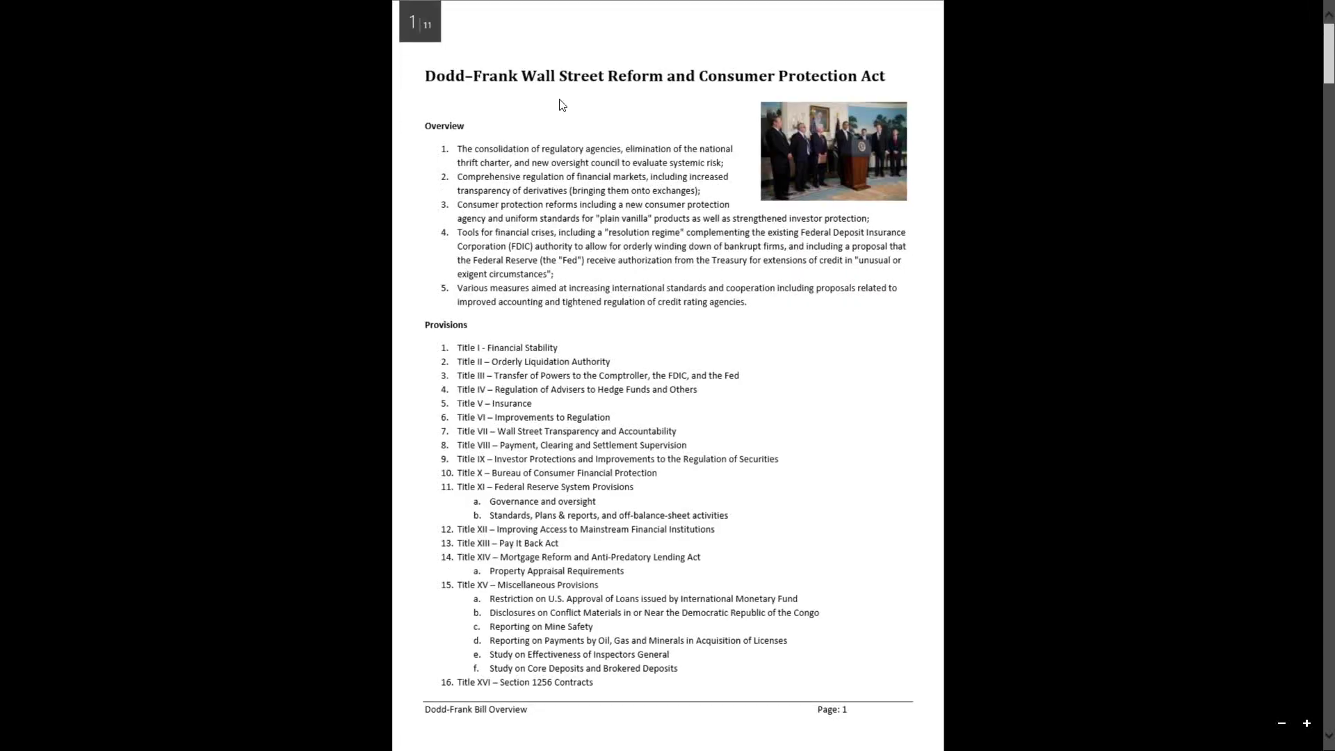
pyautogui.scroll(-5, 740, 501)
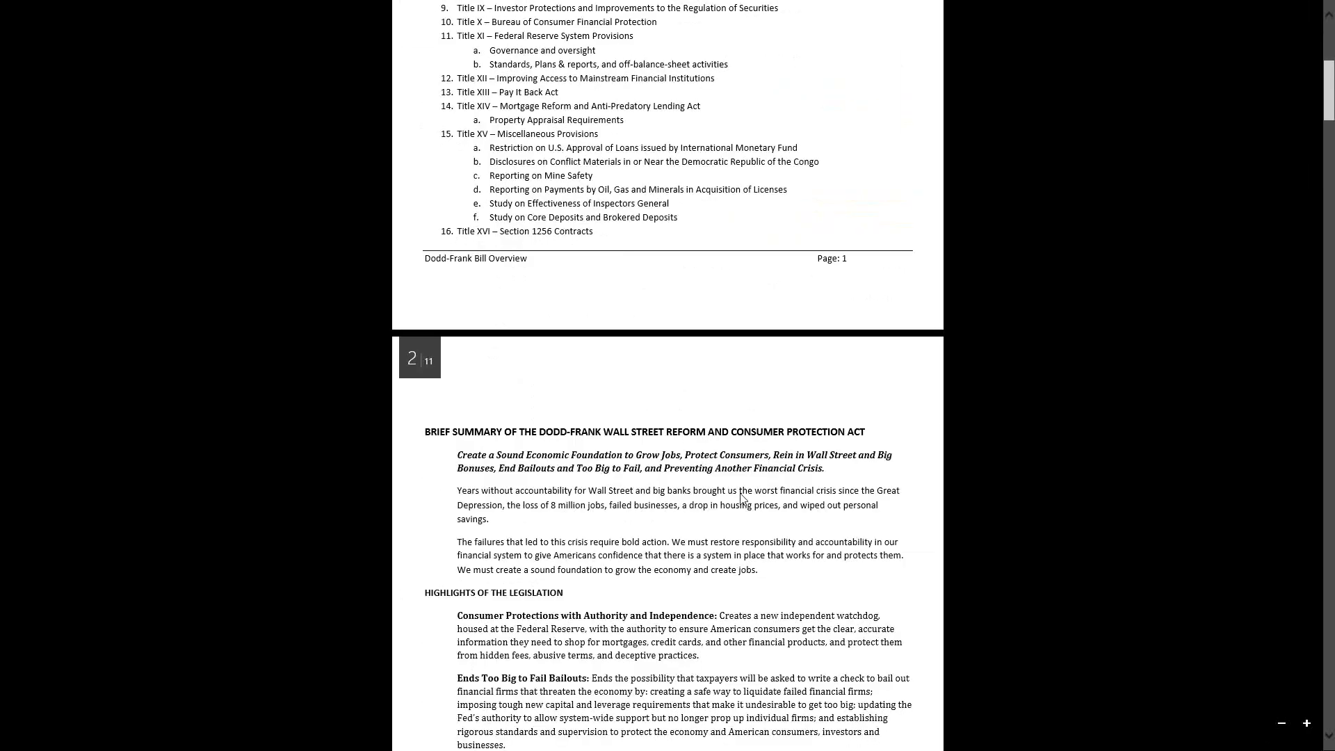
pyautogui.scroll(-6, 742, 497)
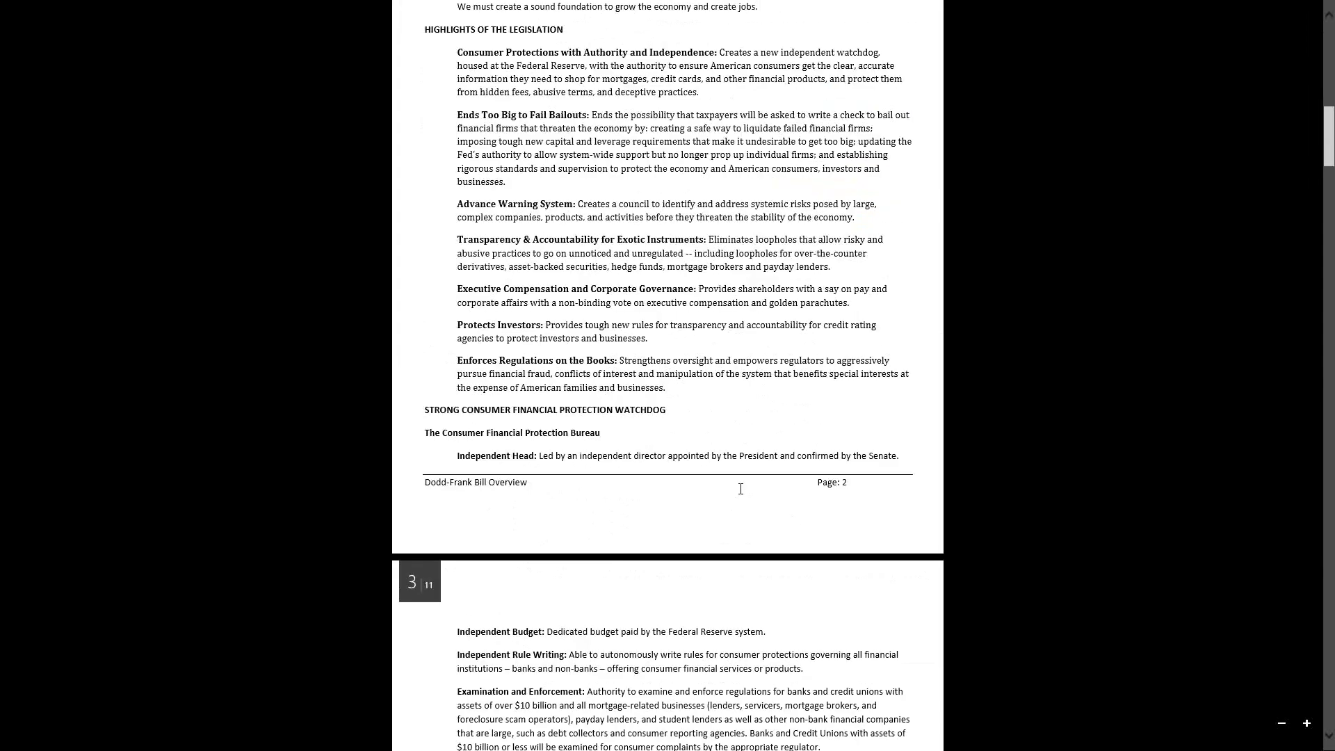
# Close the Dodd-Frank PDF file and switch from Reader back to the library web page on the desktop
pyautogui.rightClick(1225, 616)
pyautogui.click(1289, 714)
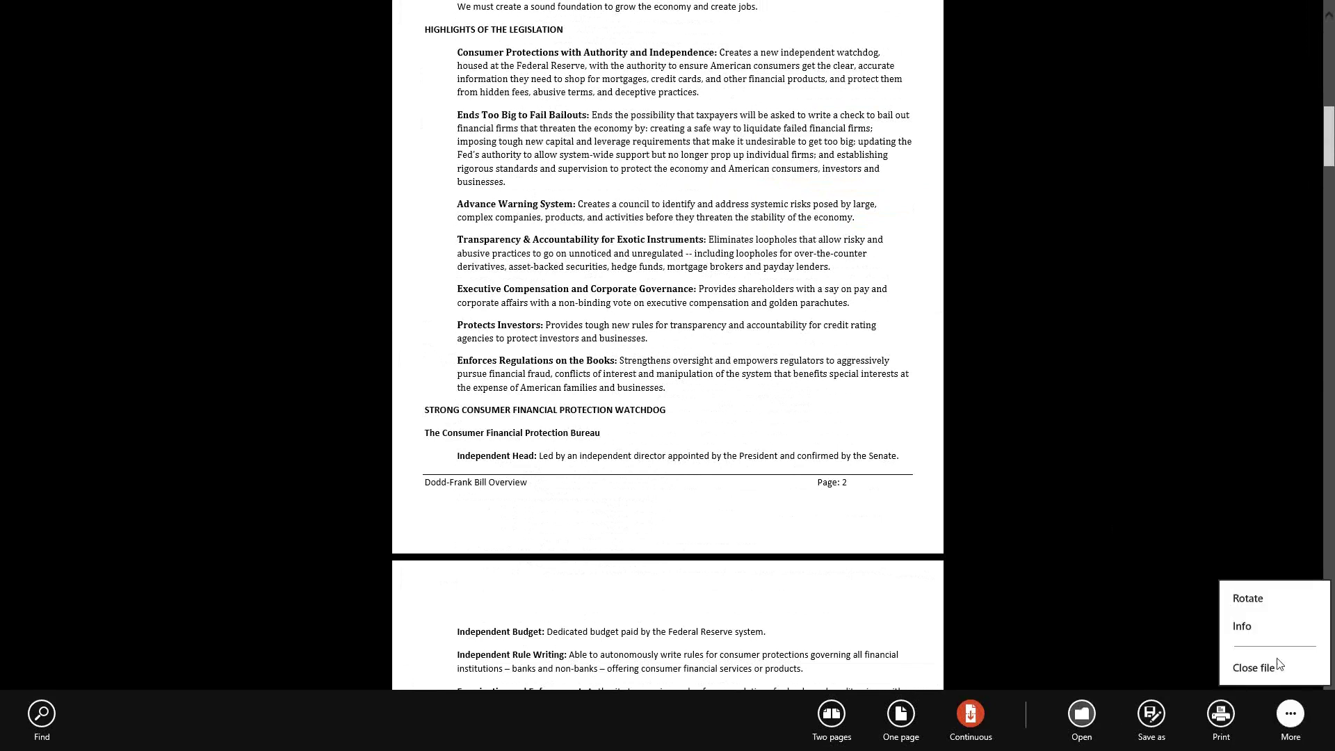
pyautogui.click(1253, 668)
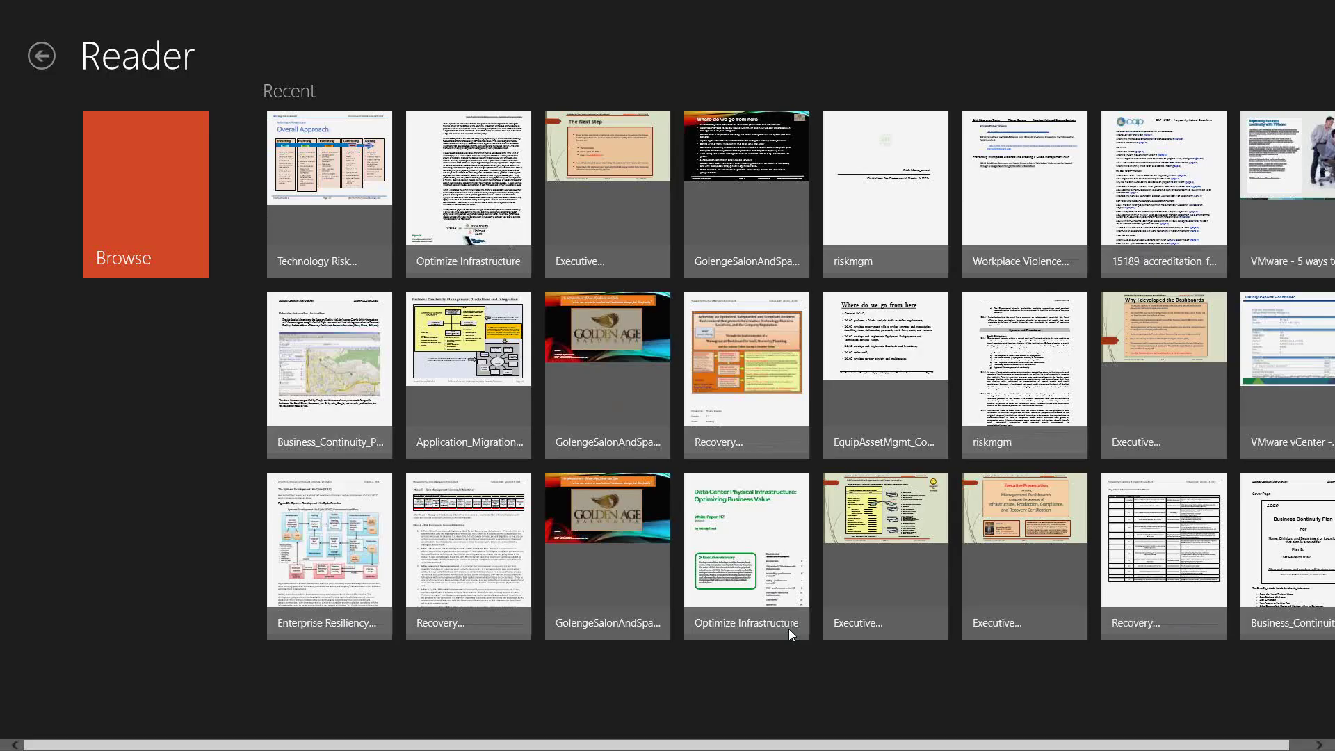
pyautogui.moveTo(33, 15)
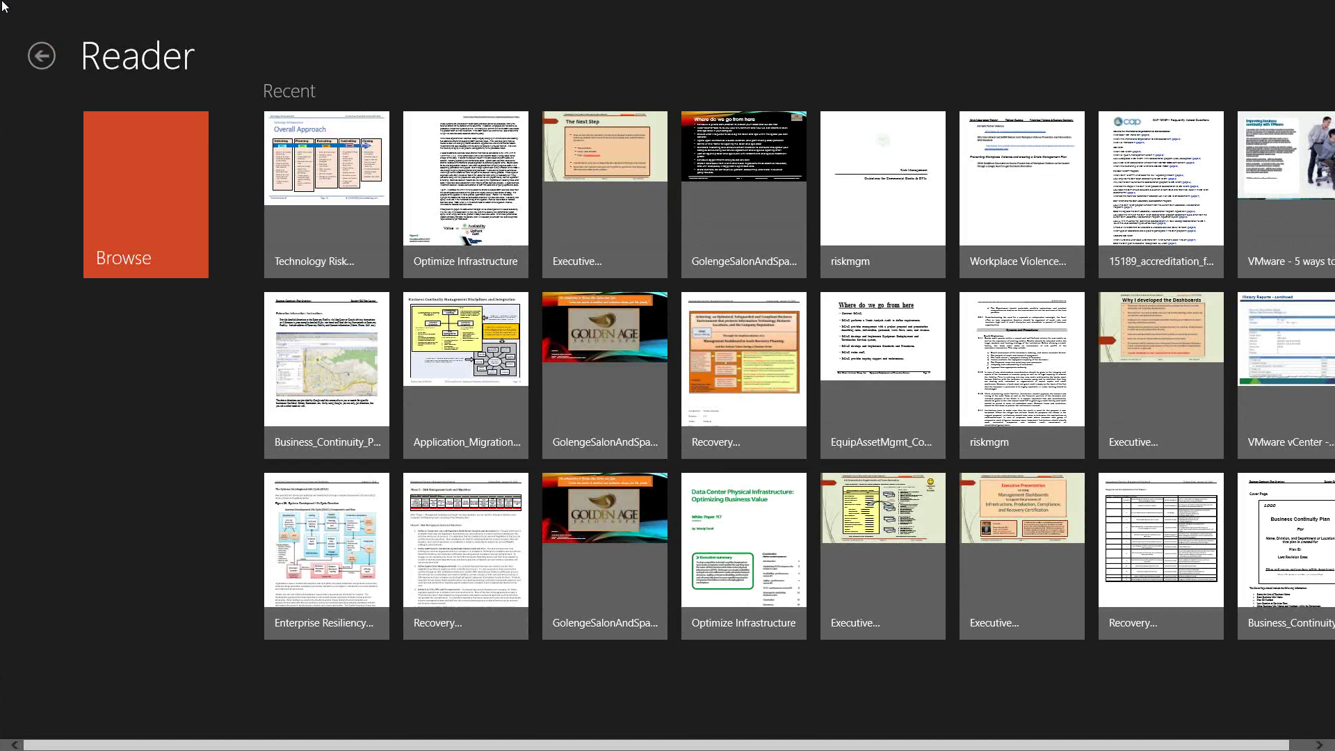
pyautogui.click(11, 28)
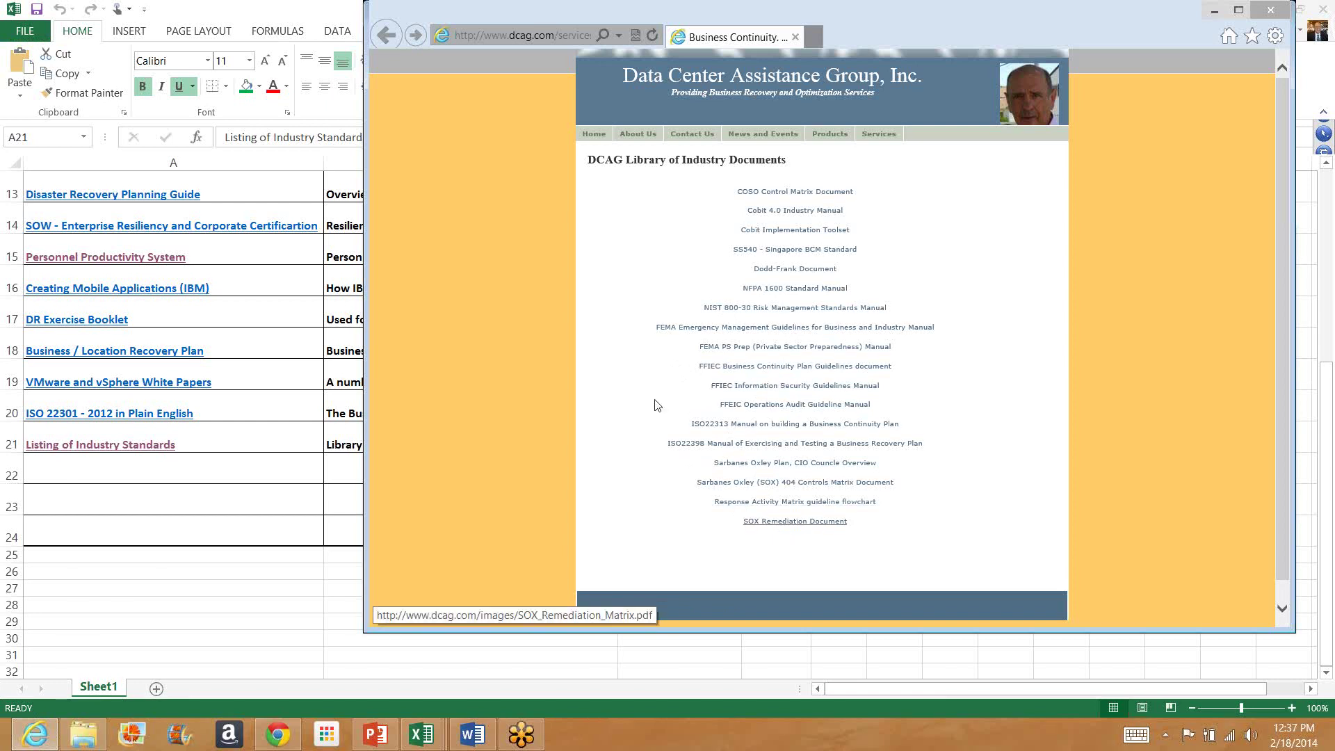
# Close the industry documents browser window and the Training Materials - Phase I workbook to return to the dashboard
pyautogui.moveTo(878, 134)
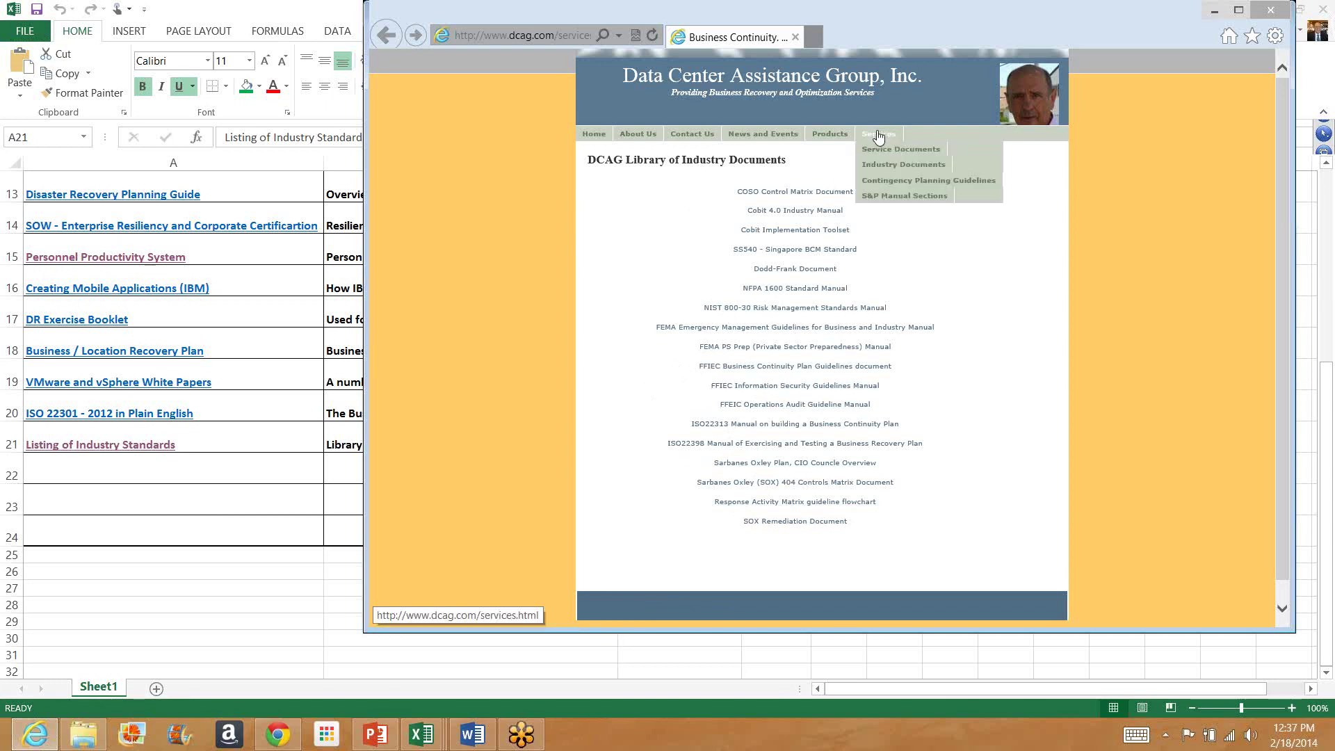
pyautogui.moveTo(591, 141)
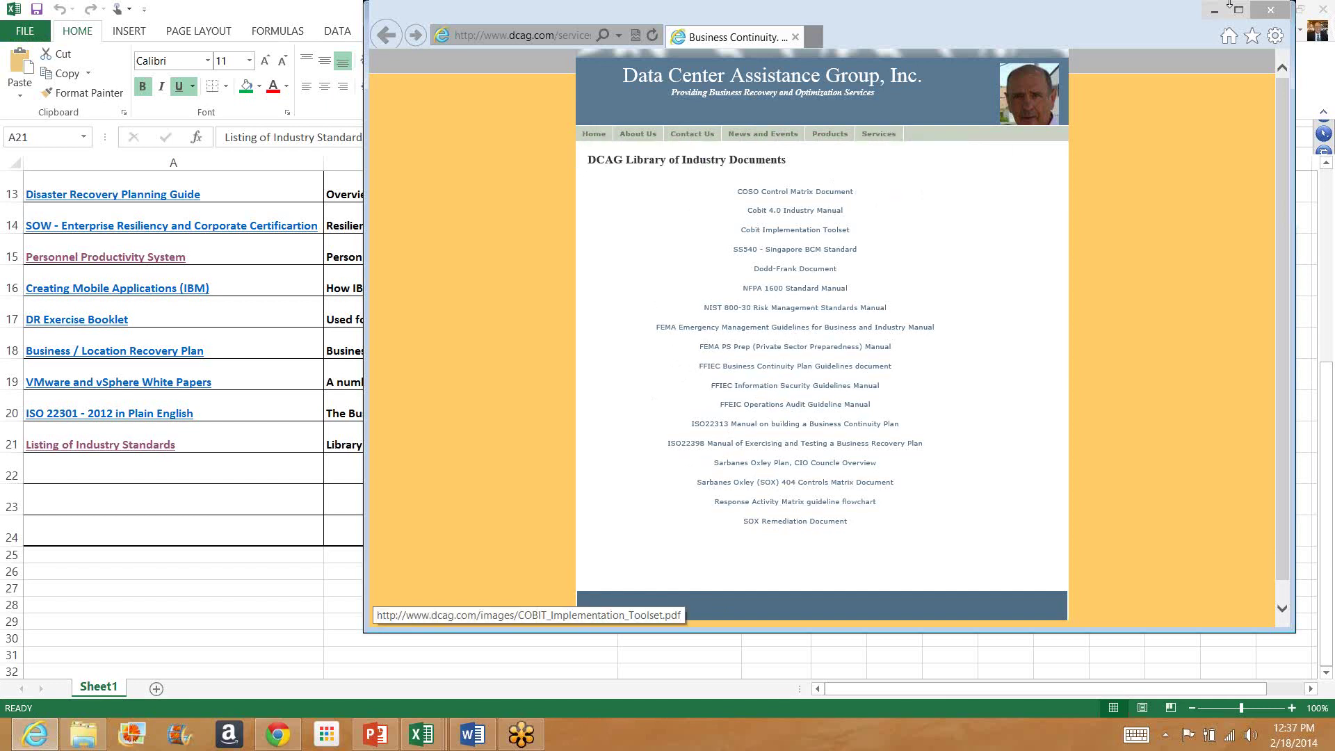
pyautogui.click(1269, 11)
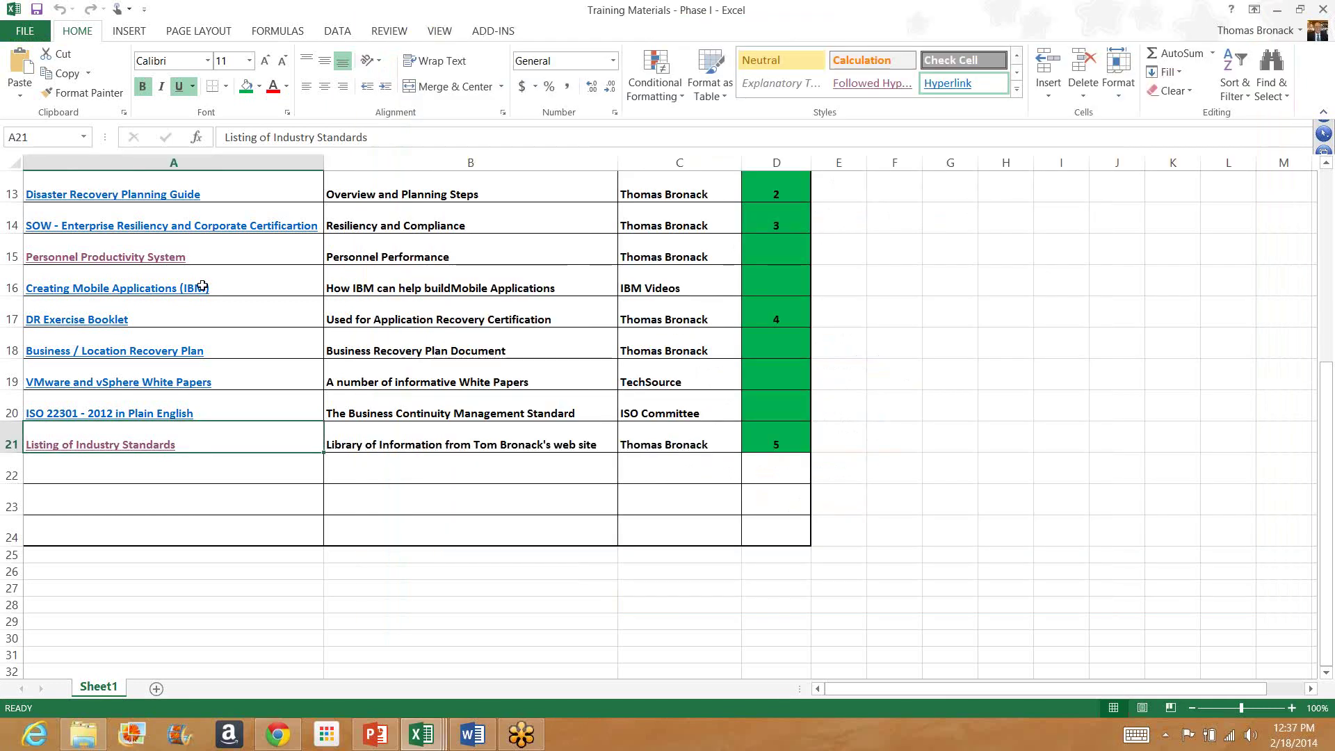
pyautogui.click(28, 31)
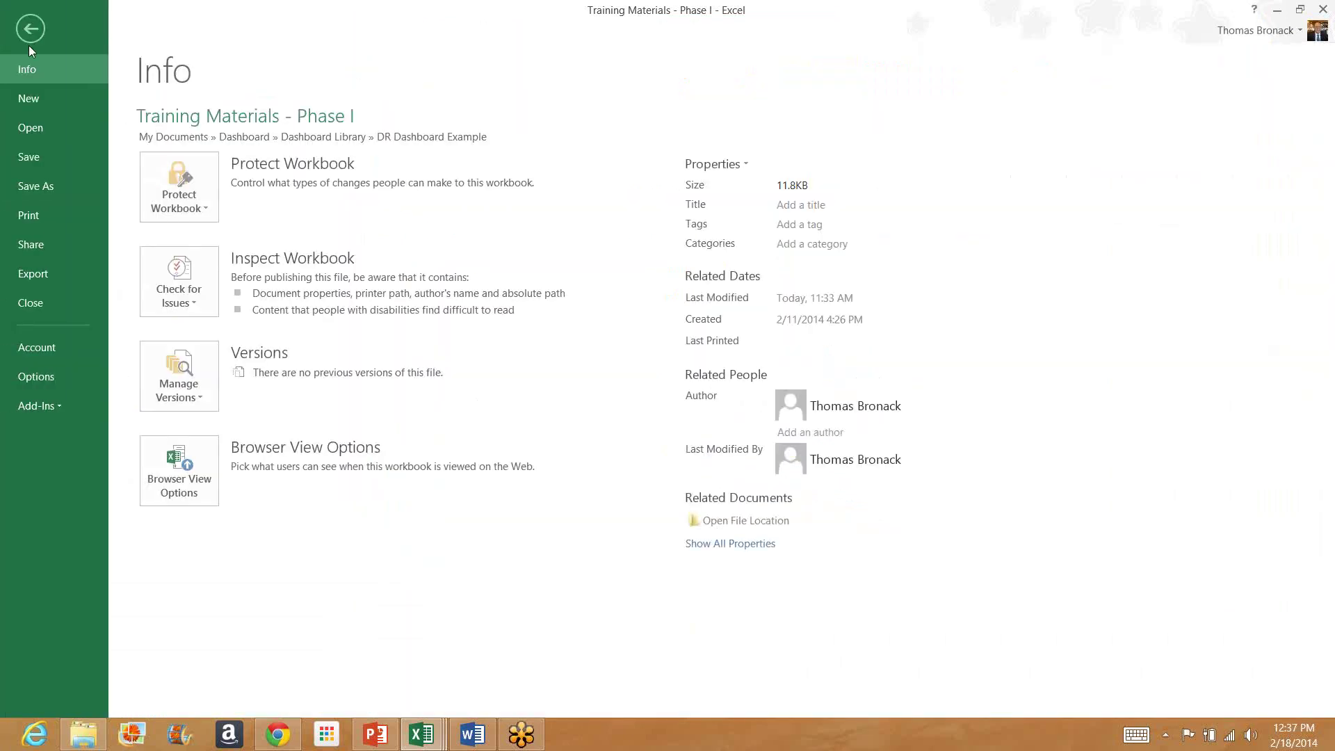
pyautogui.click(37, 306)
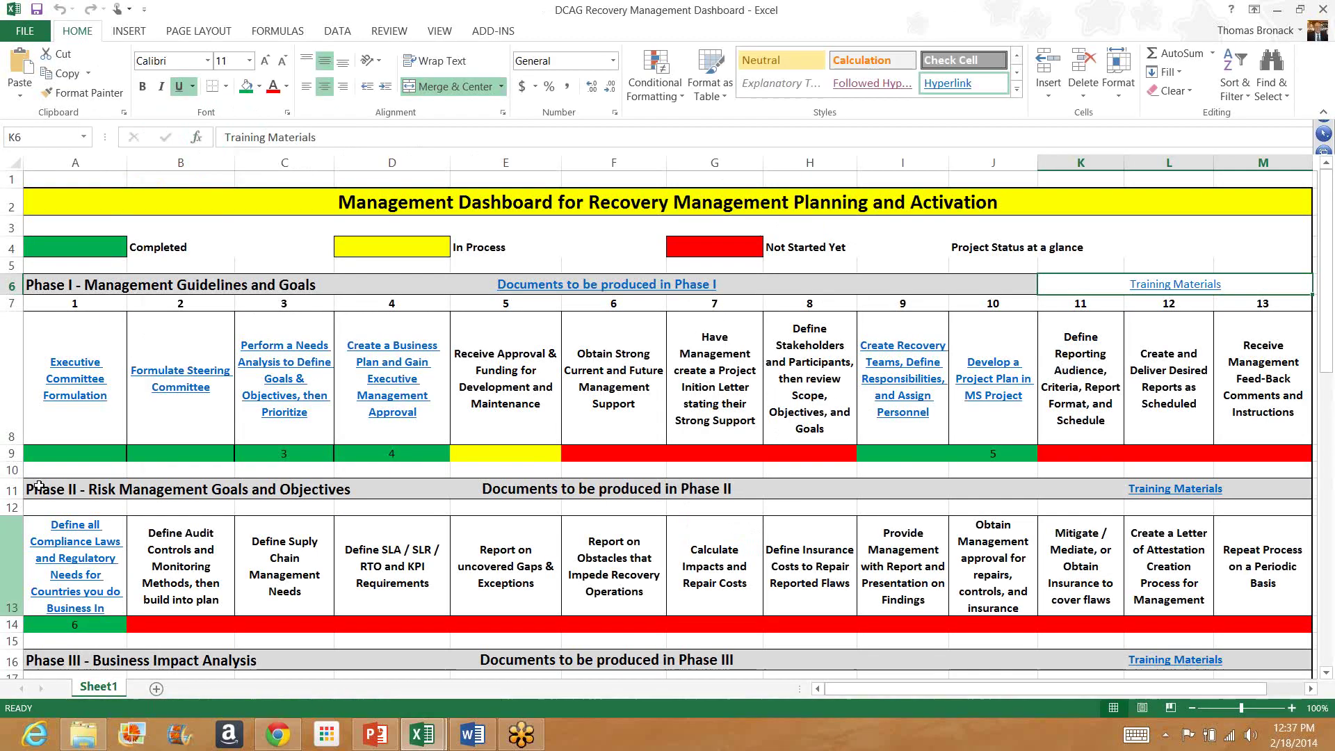
# View the contact list linked to Executive Committee Formulation in Phase I and close its workbook
pyautogui.click(83, 380)
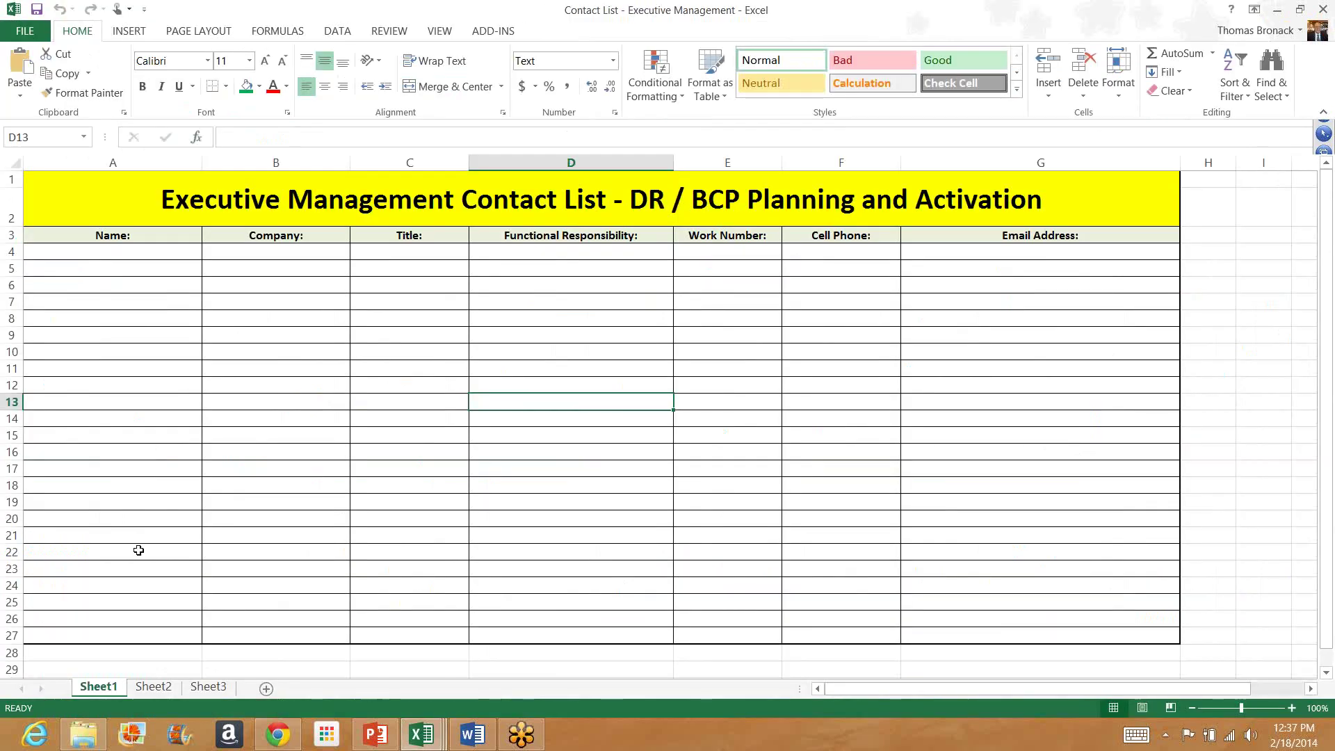
pyautogui.click(15, 34)
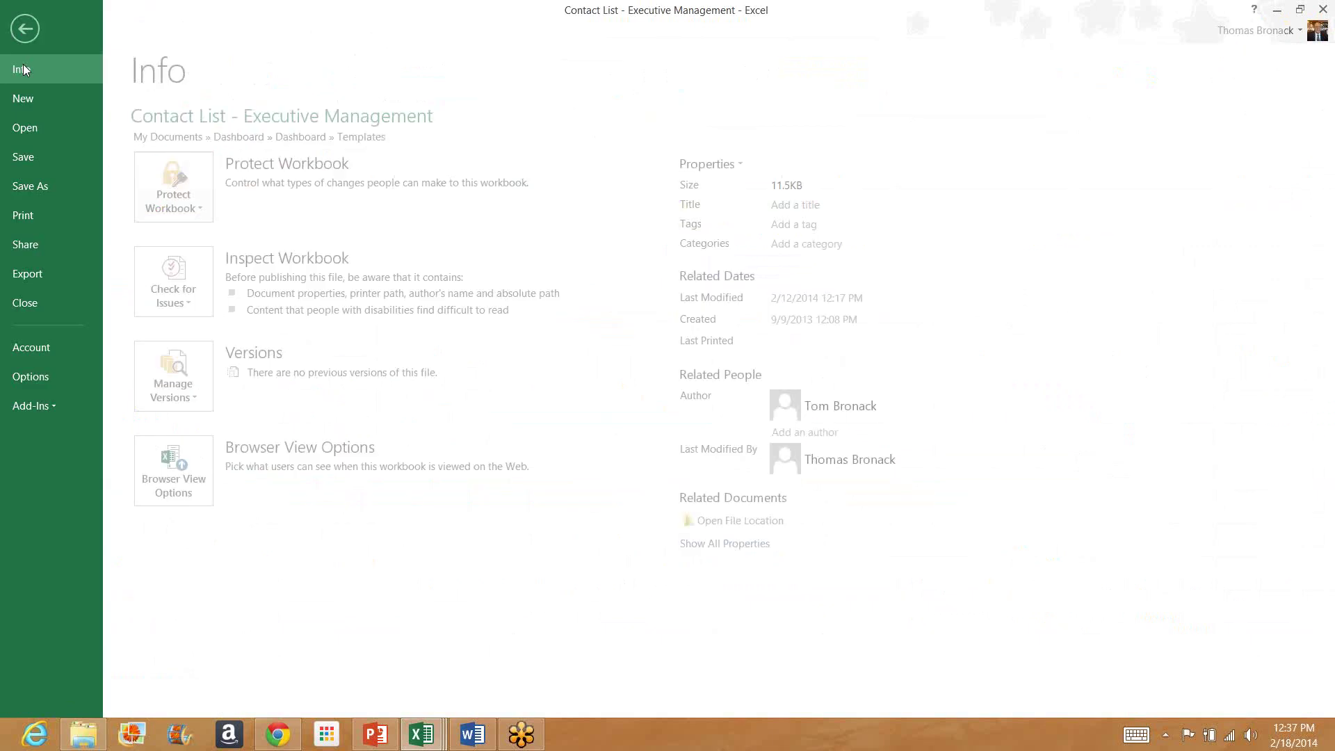
pyautogui.click(57, 301)
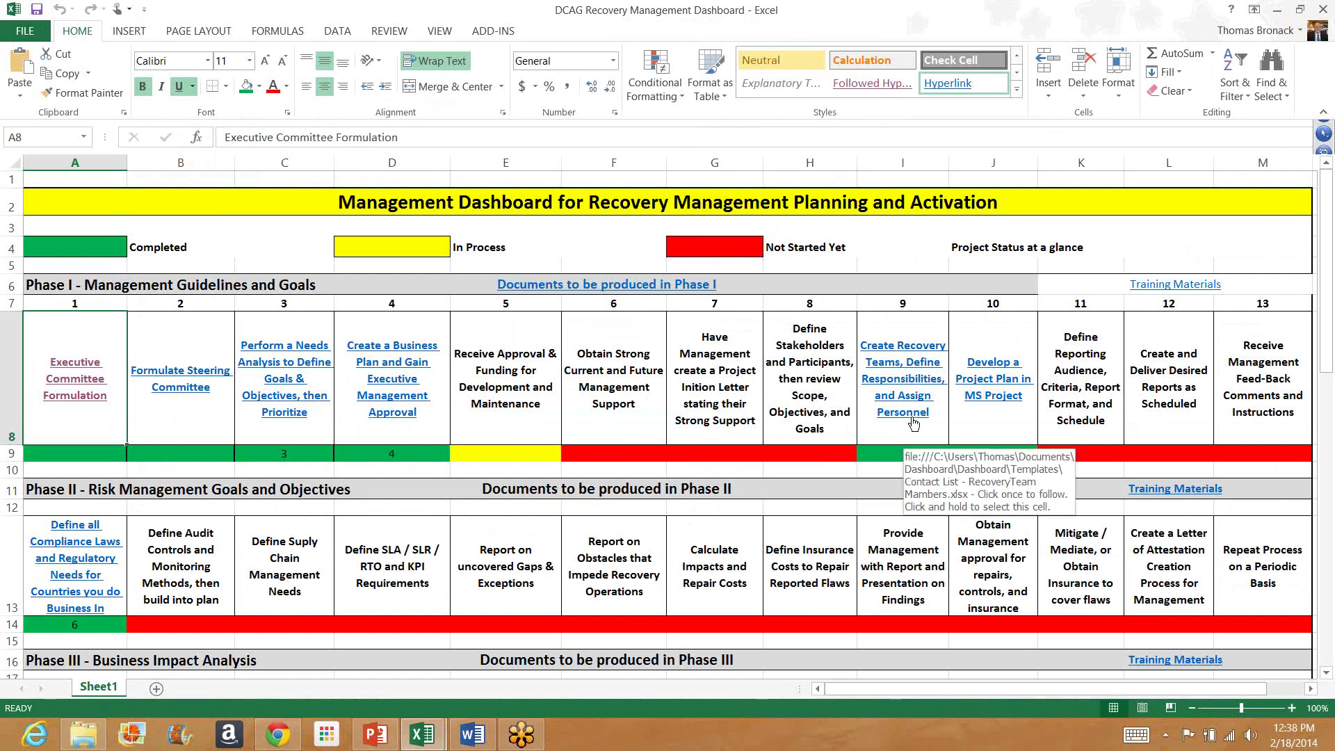
# Open the Phase I project plan in Microsoft Project and examine the Pre-Test Application Selection subtasks under Europe (Prod01), collapsing them again
pyautogui.click(982, 361)
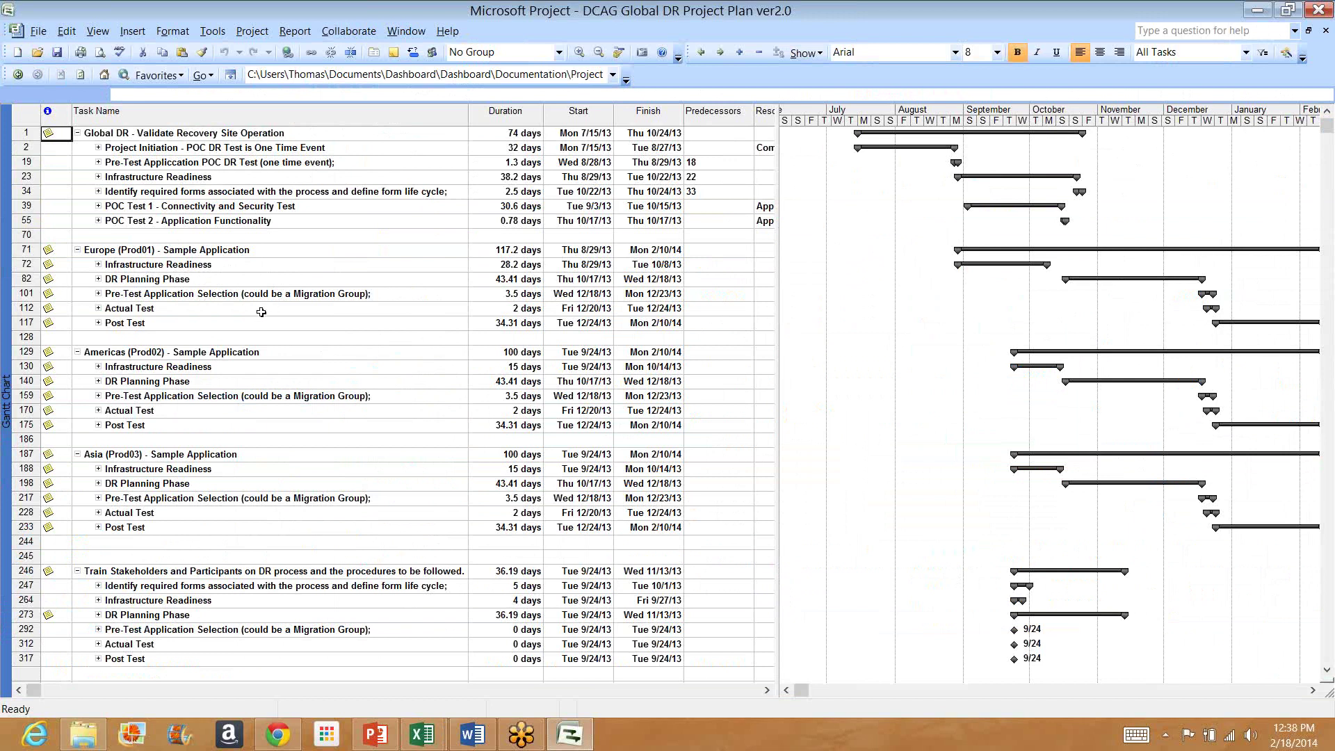
pyautogui.click(99, 294)
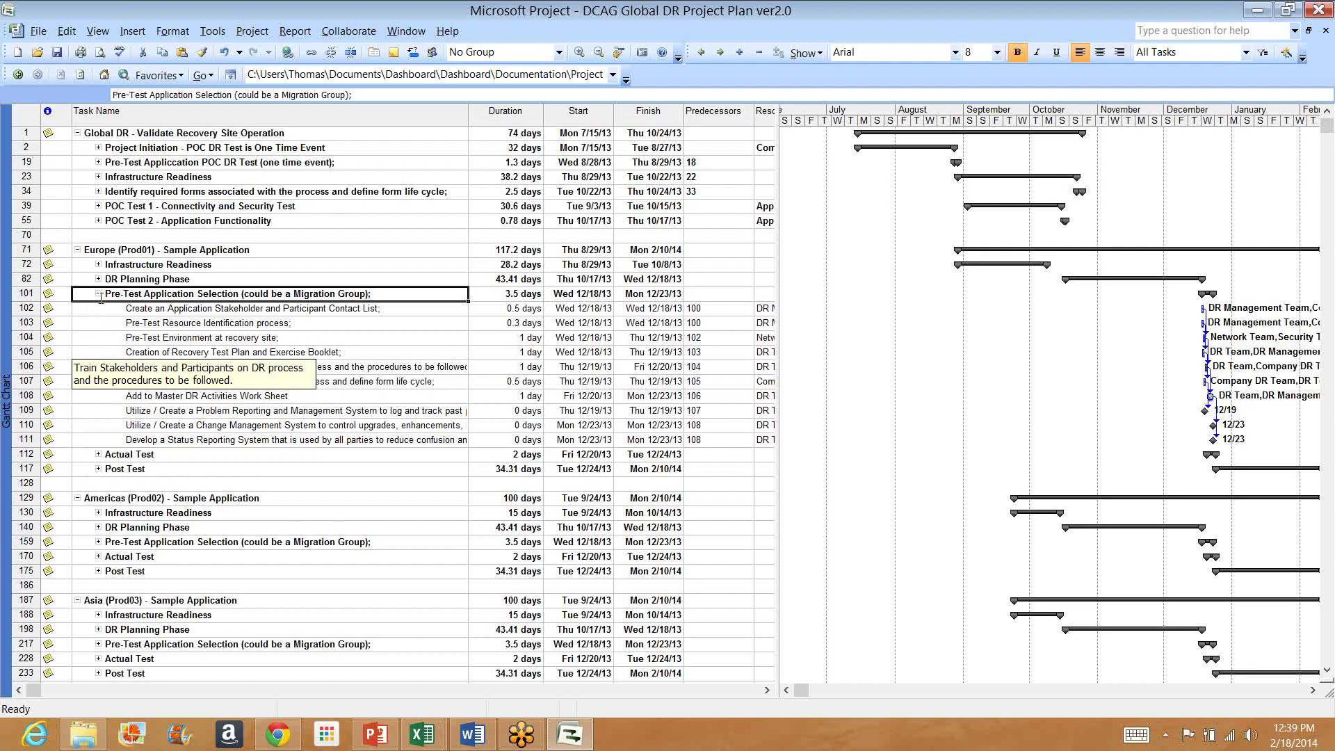
pyautogui.click(99, 295)
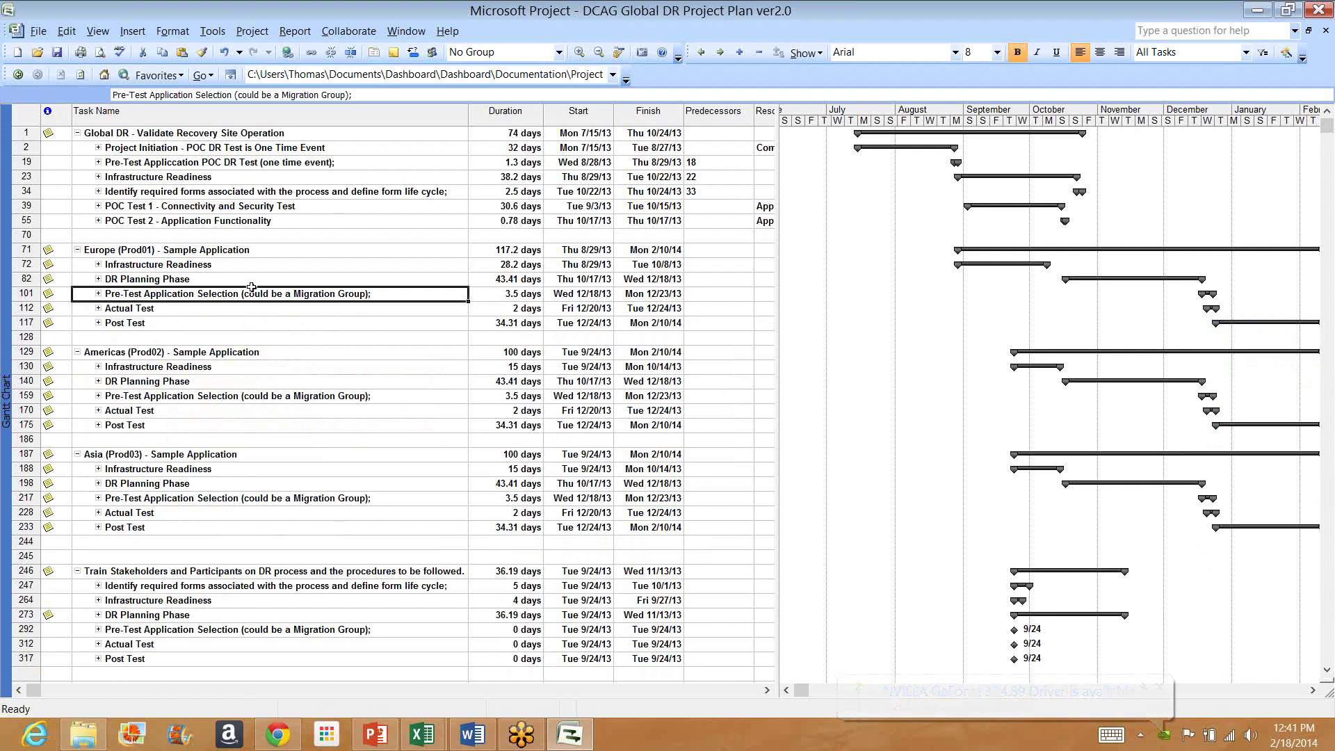
# Exit Microsoft Project, saving the changes to the DCAG Global DR Project Plan ver2.0, and return to the Excel dashboard
pyautogui.click(38, 31)
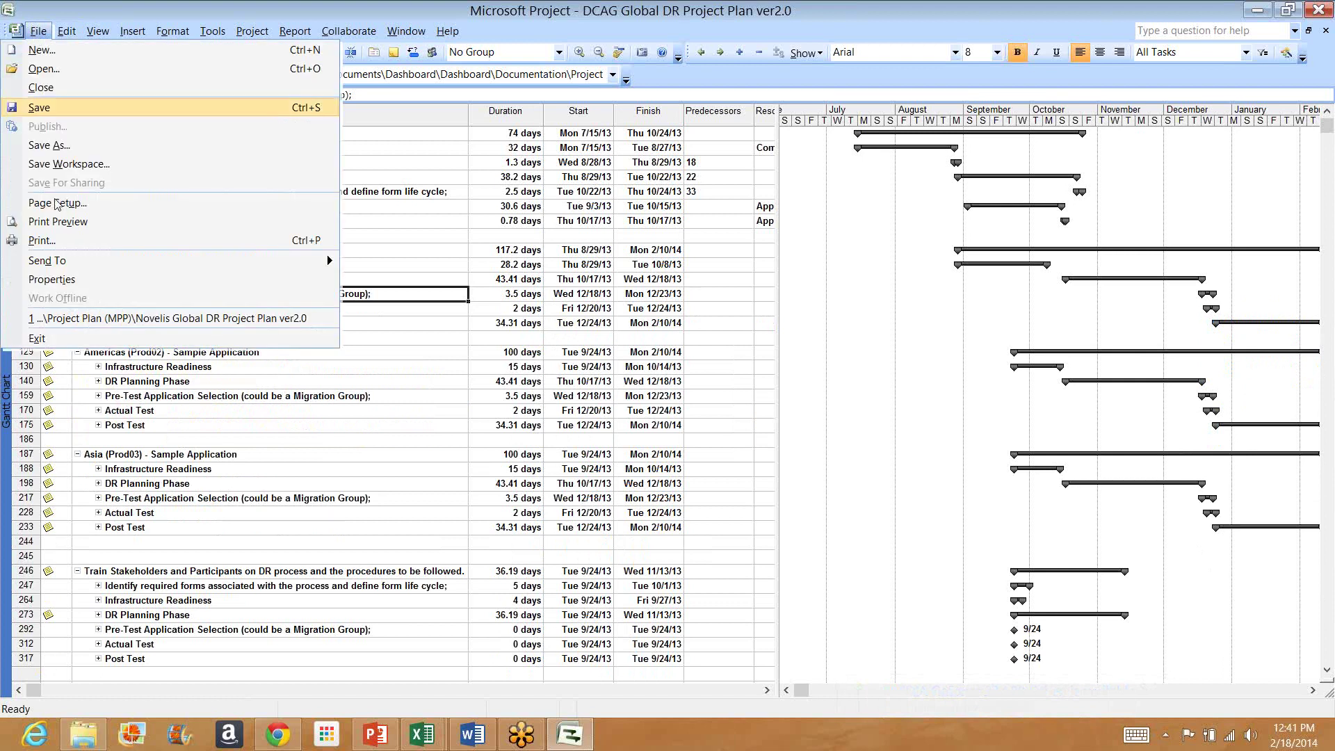
pyautogui.click(47, 343)
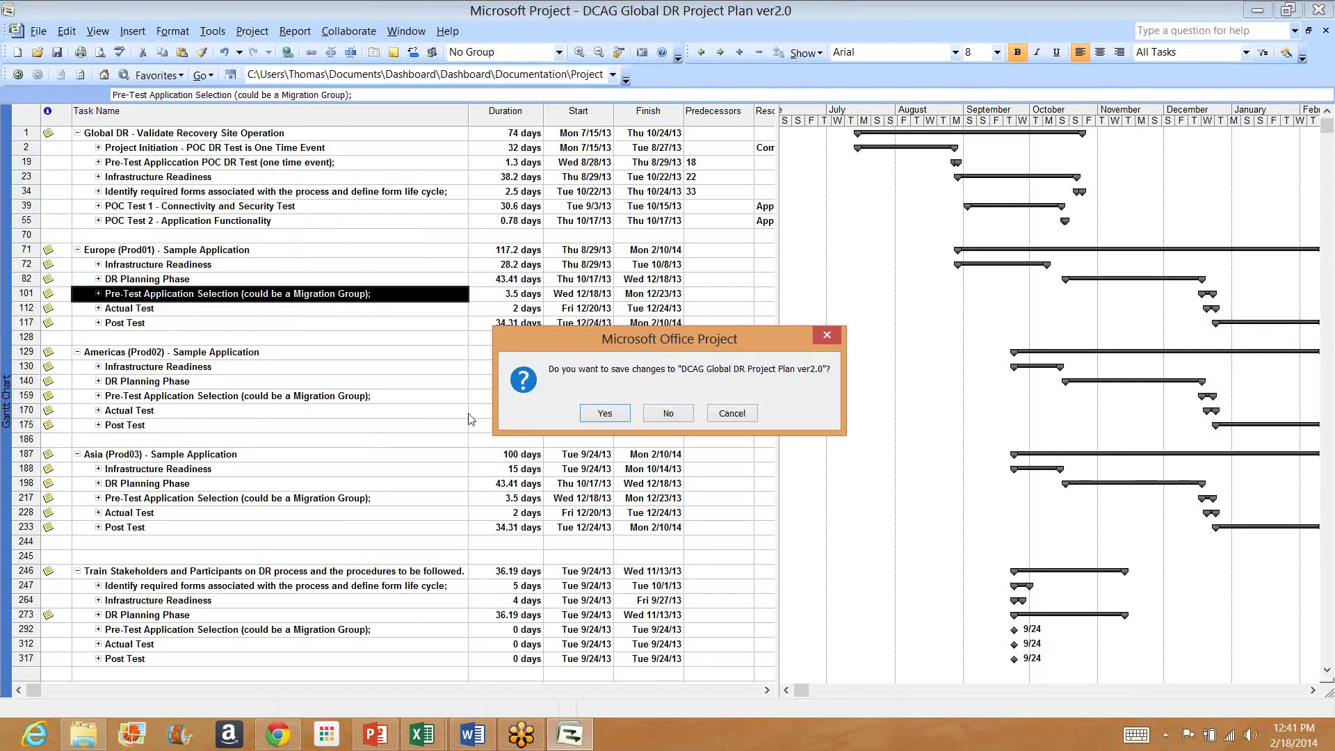
pyautogui.click(604, 413)
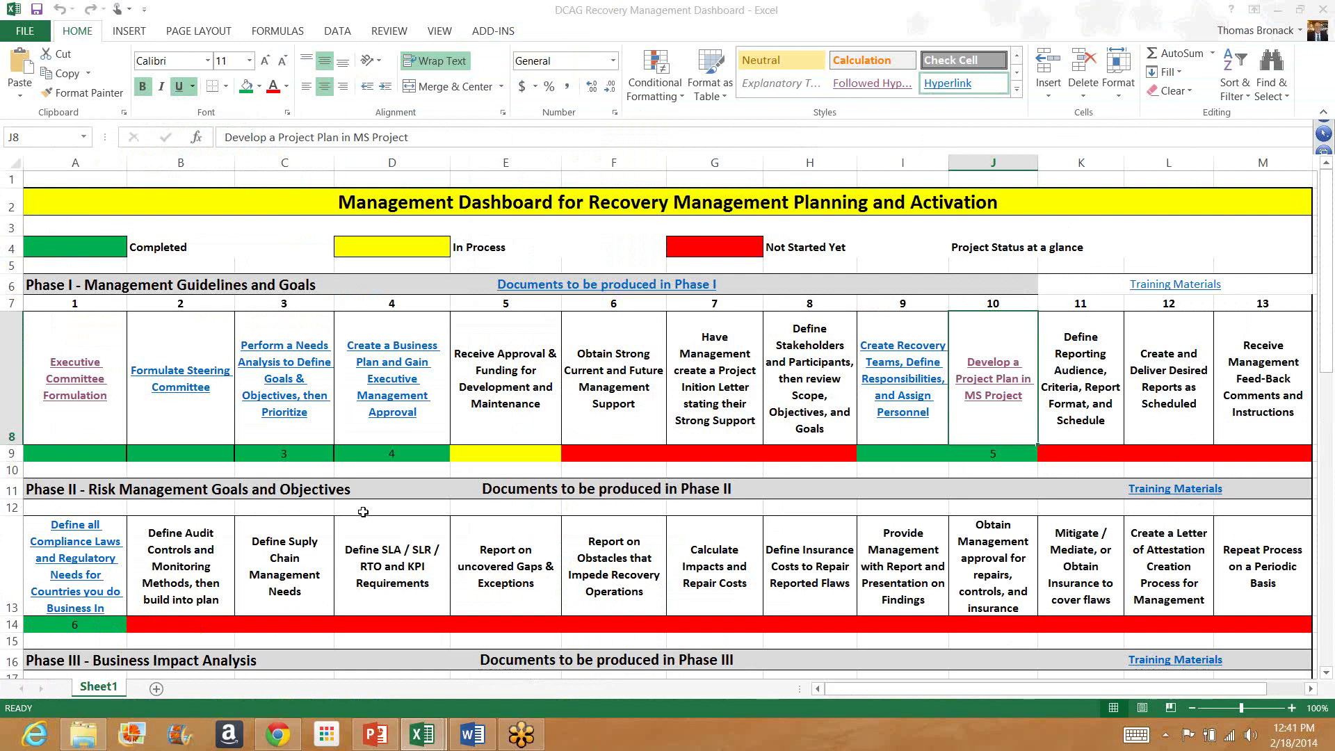
pyautogui.click(477, 436)
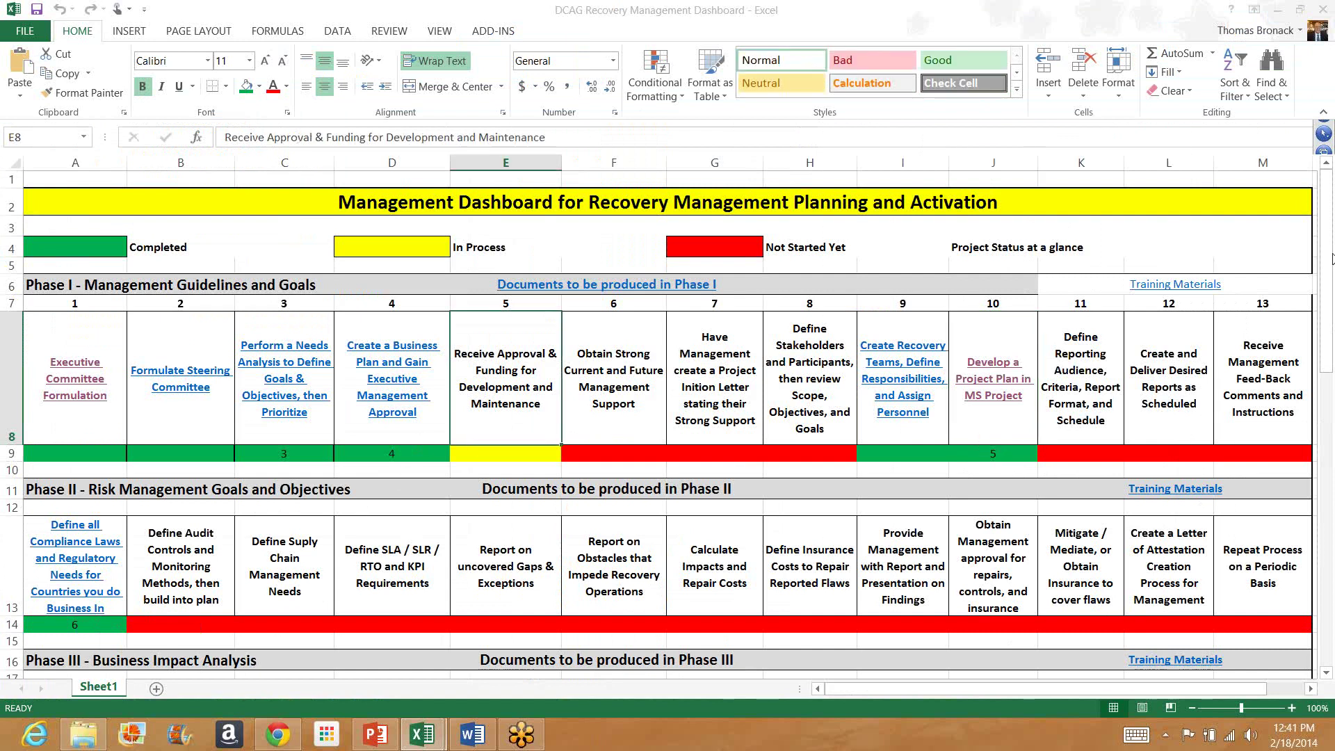
# Open the Business and Location Recovery Plan PDF linked in Phase V - Create Recovery Plans, accepting the file security prompt
pyautogui.moveTo(1327, 263); pyautogui.dragTo(1299, 550)
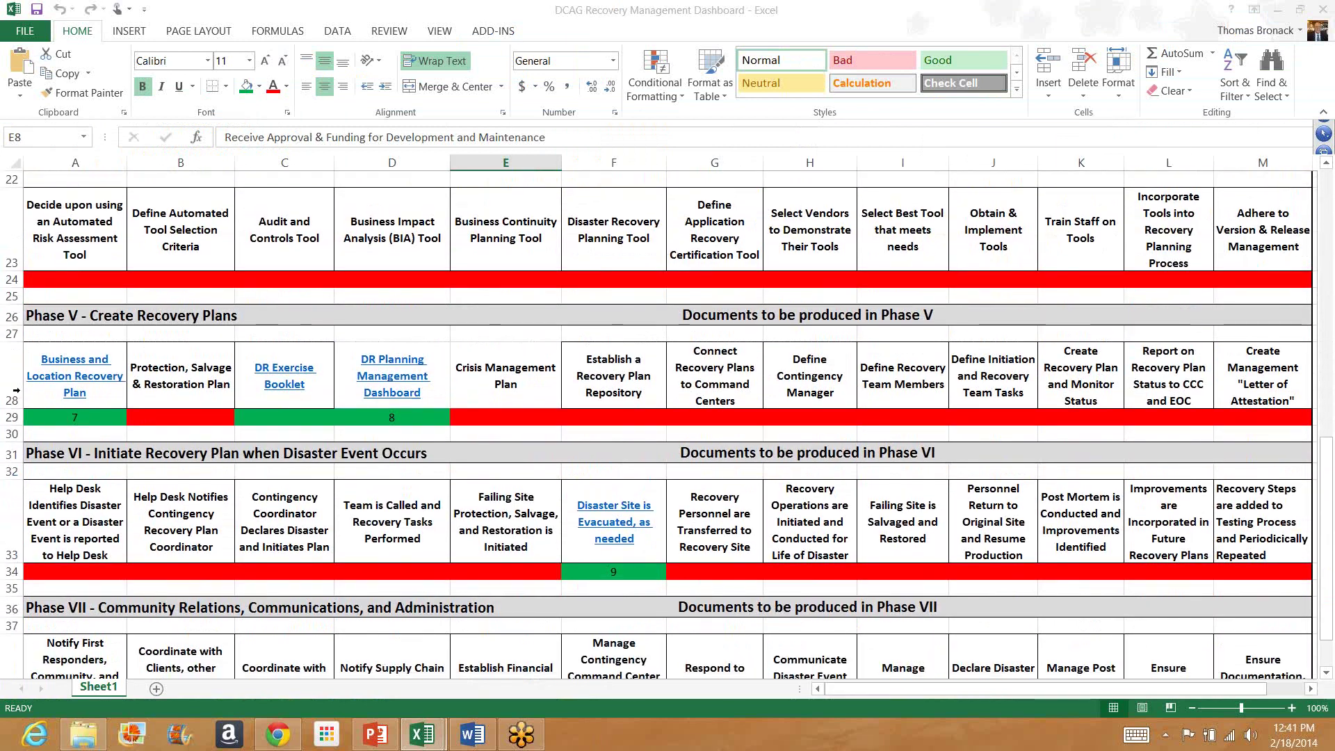
pyautogui.click(96, 381)
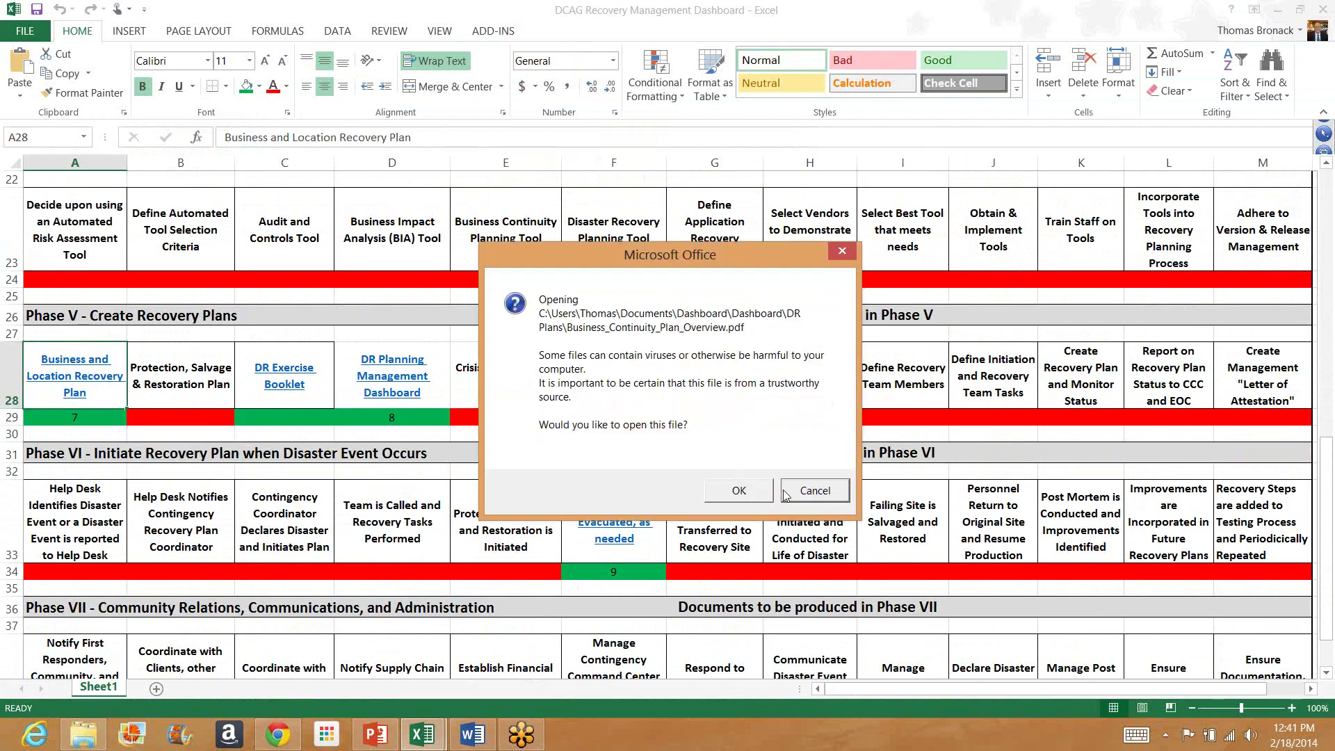
pyautogui.click(739, 492)
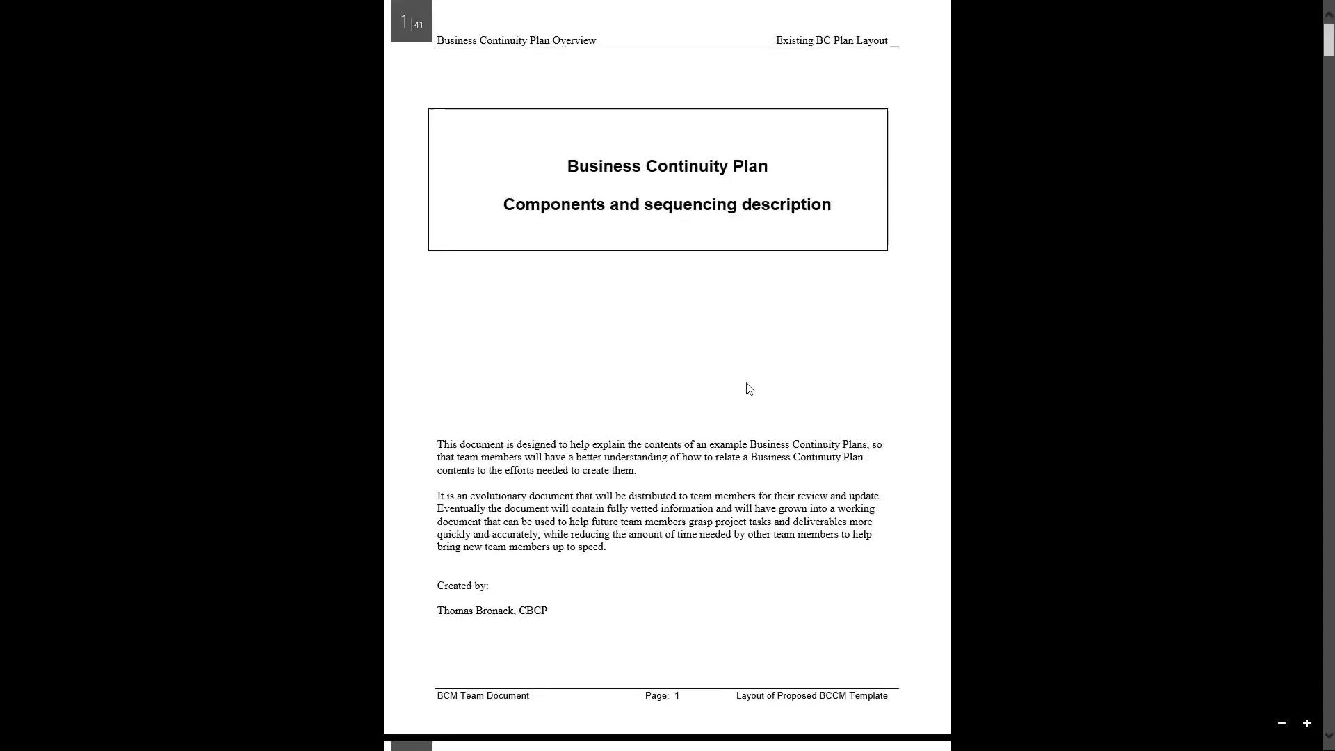
# Read through the Business Continuity Plan Overview from the table of contents to the Relocation Information / Instructions section on page 20
pyautogui.scroll(-10, 749, 378)
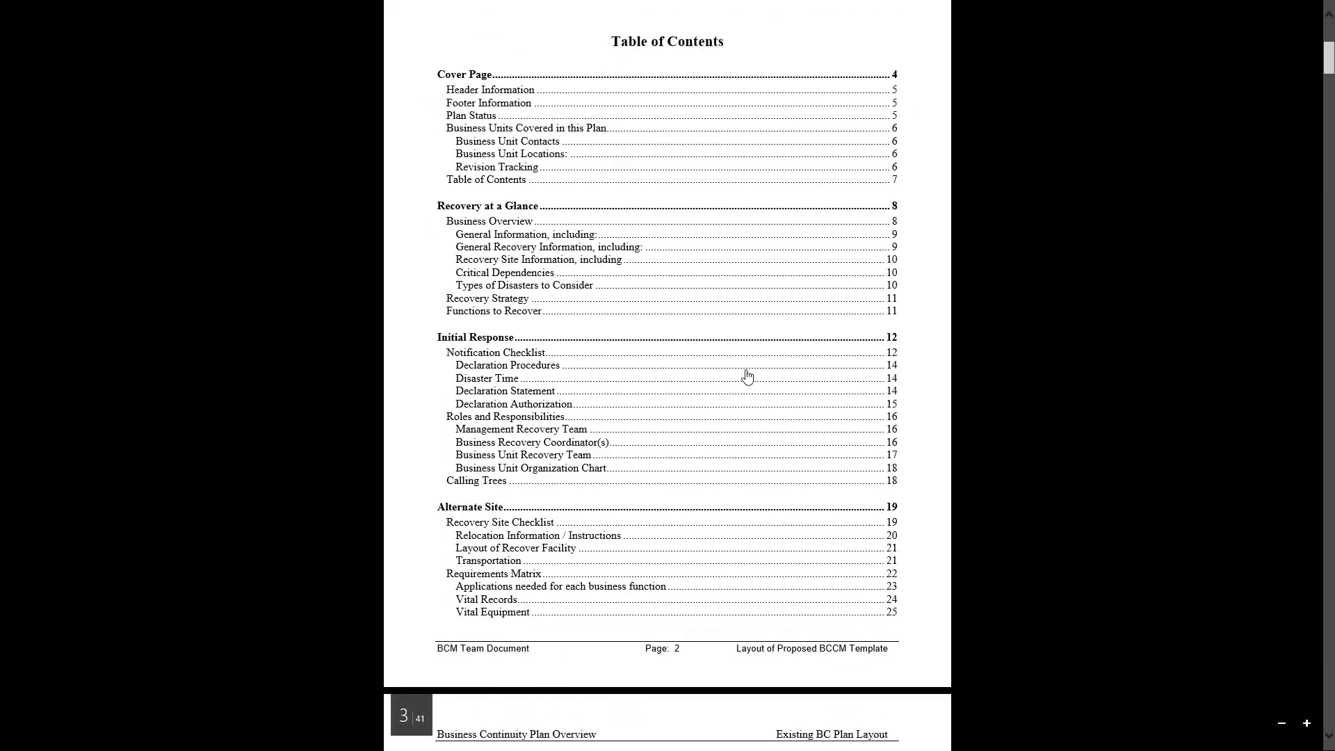
pyautogui.scroll(-5, 749, 375)
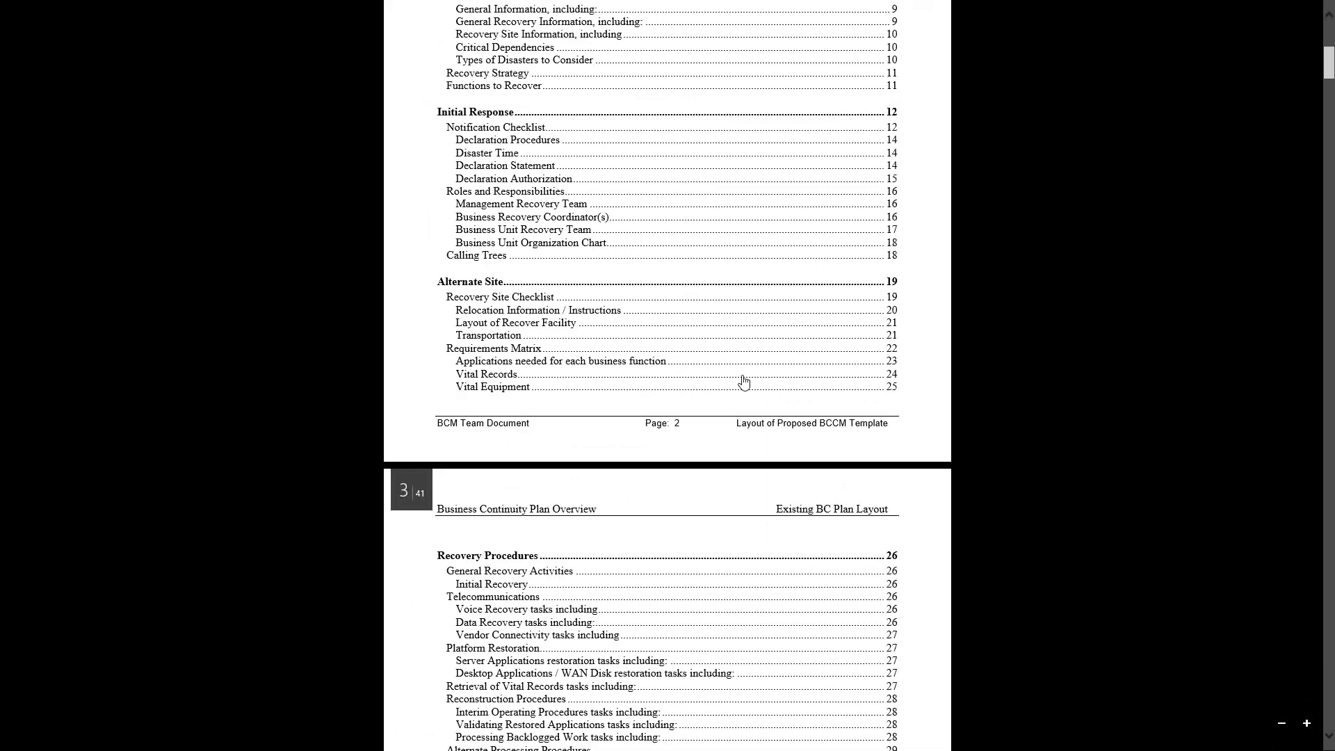
pyautogui.scroll(-5, 743, 381)
pyautogui.scroll(-3, 744, 381)
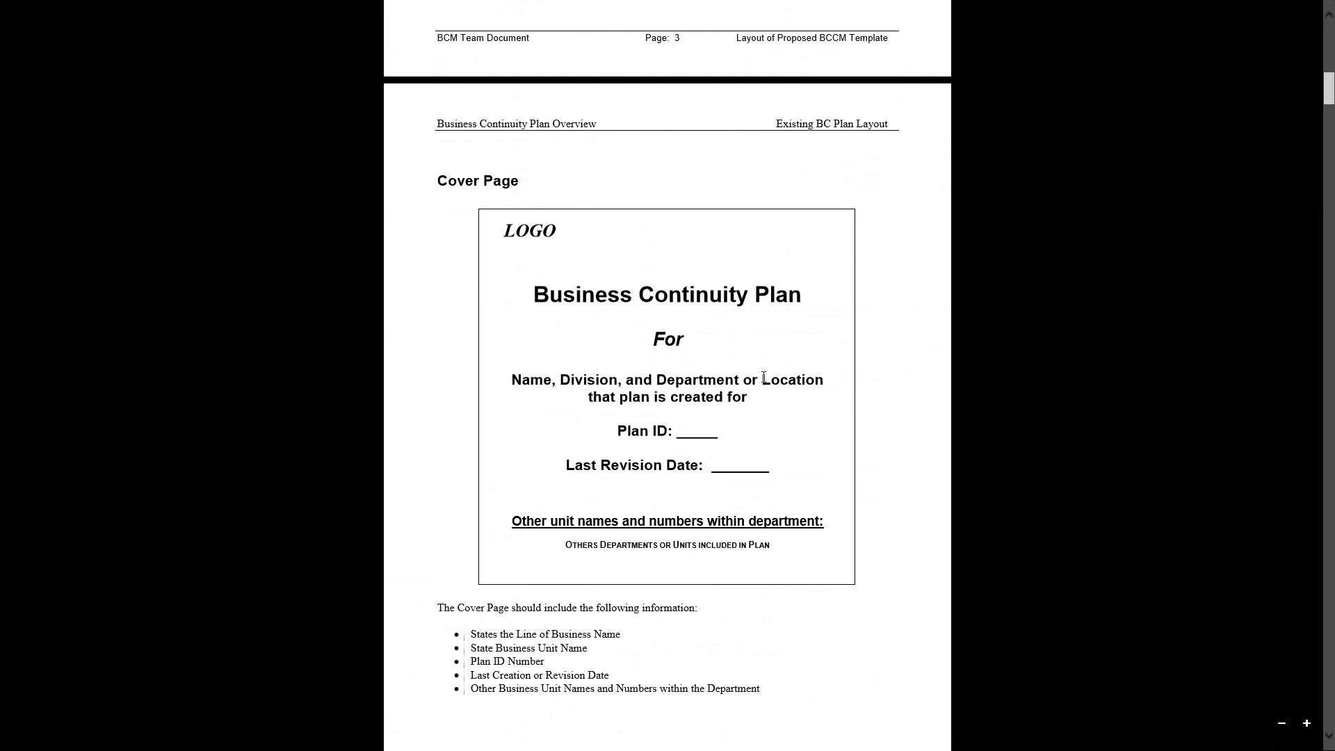
pyautogui.scroll(-10, 772, 366)
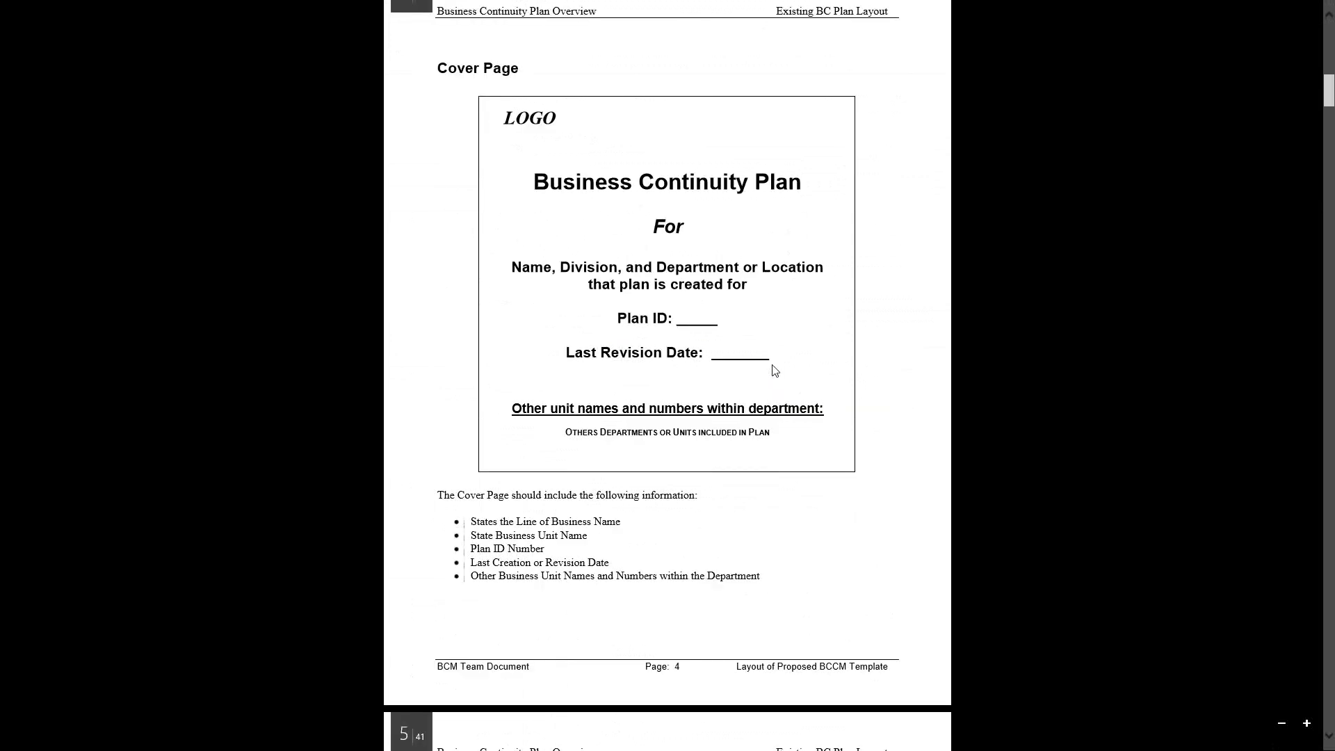
pyautogui.scroll(-5, 775, 364)
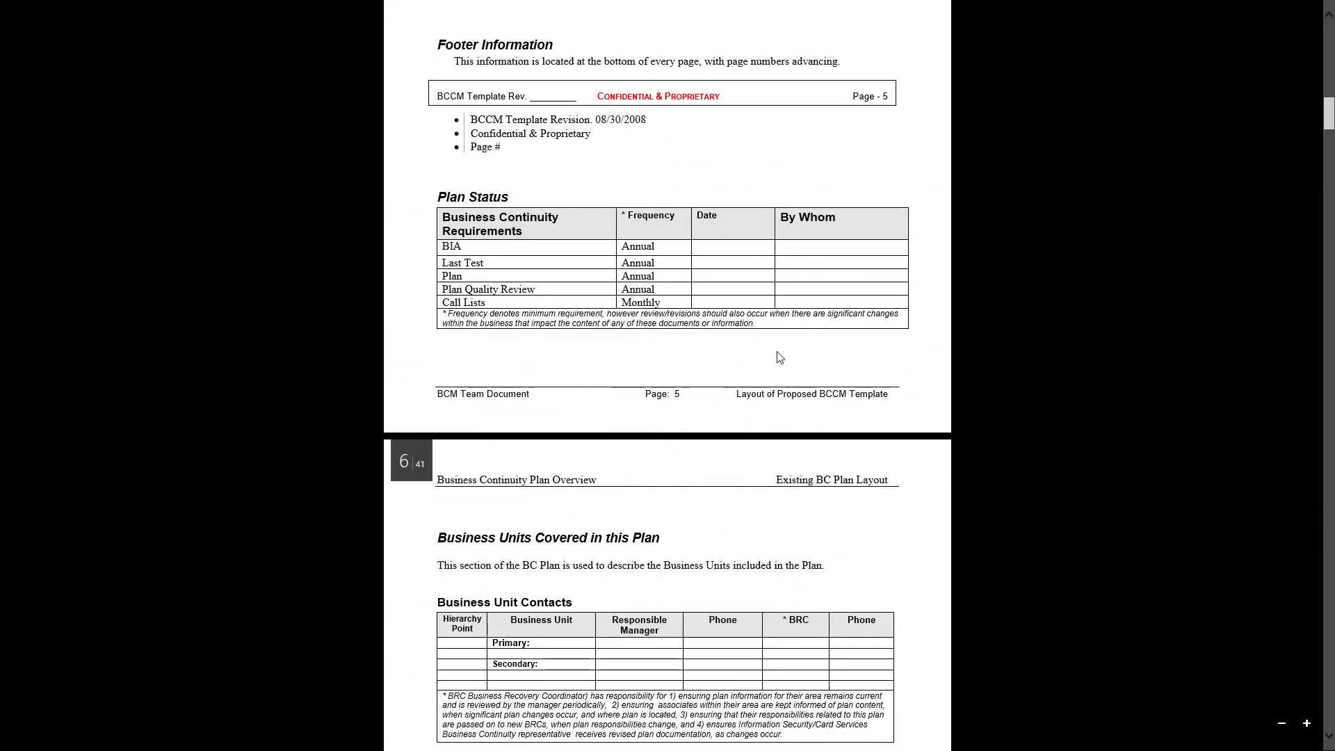
pyautogui.scroll(-8, 598, 445)
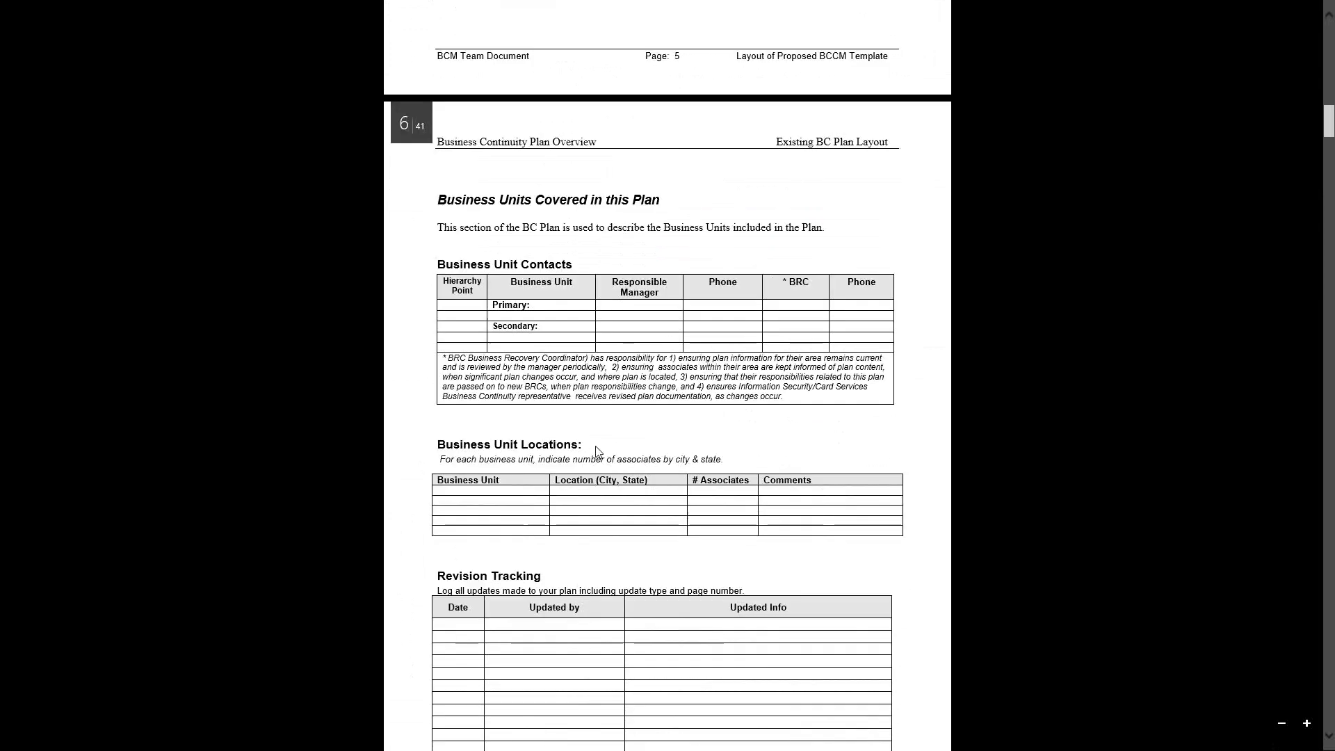
pyautogui.scroll(-3, 601, 445)
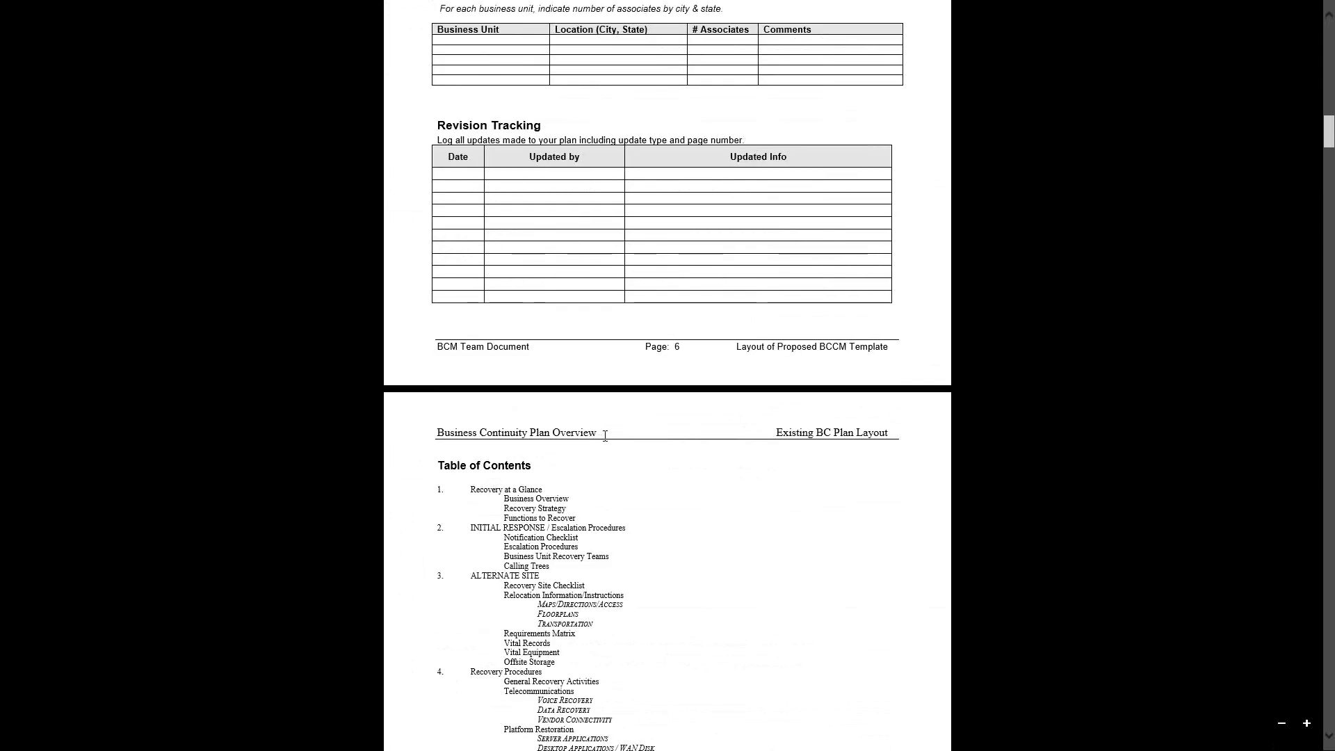
pyautogui.scroll(-6, 604, 438)
pyautogui.scroll(-8, 605, 435)
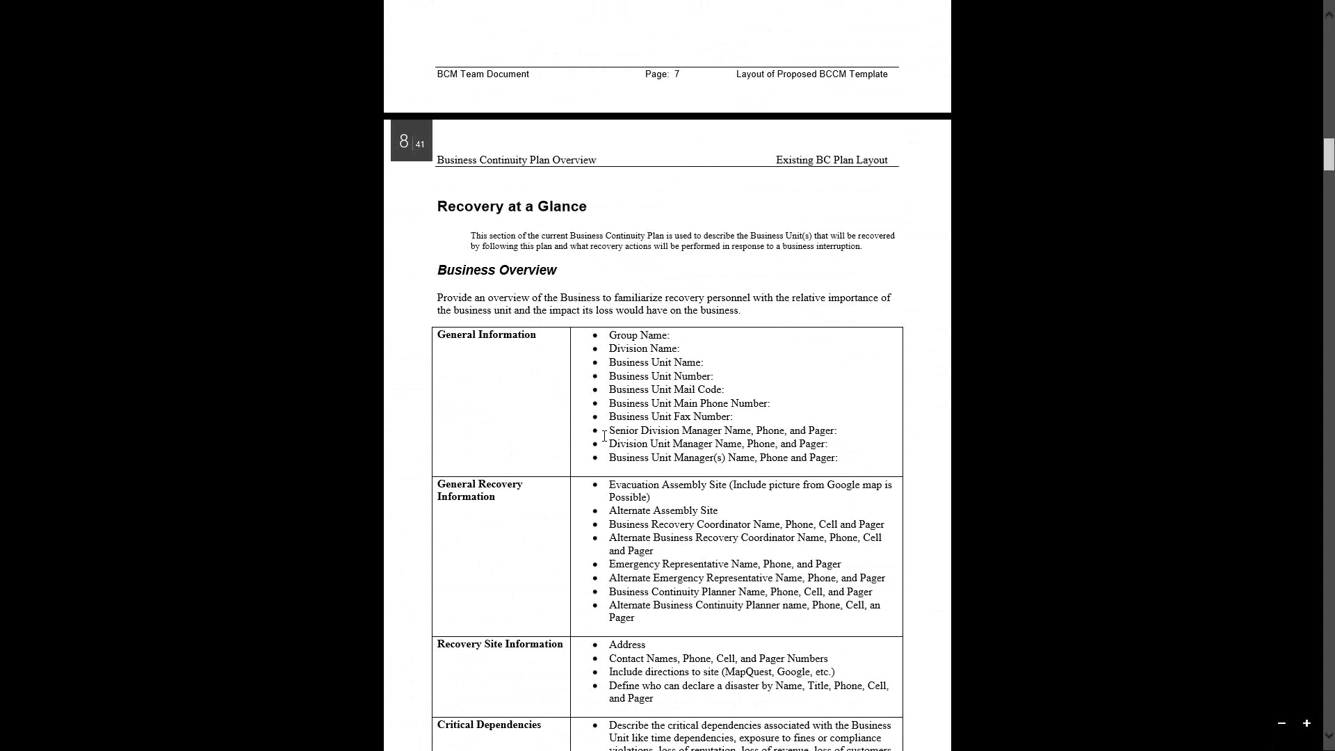
pyautogui.scroll(-10, 533, 421)
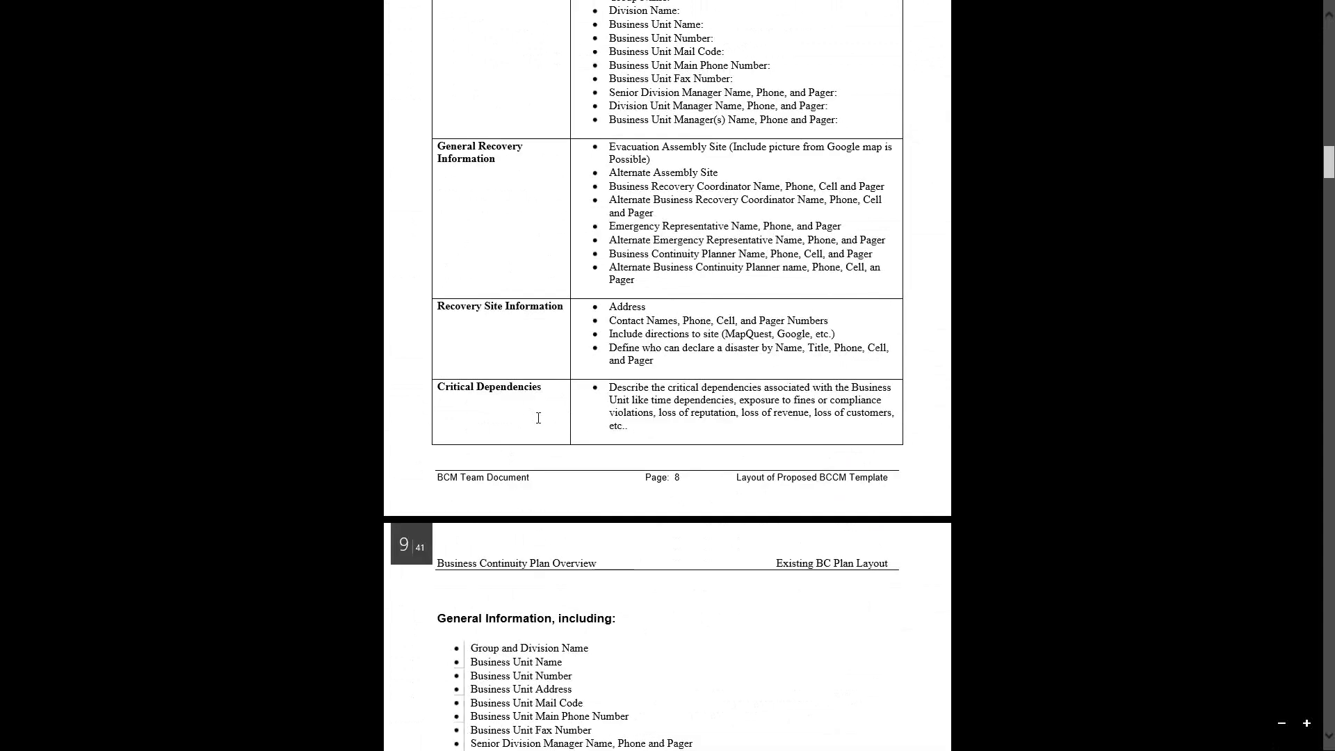
pyautogui.scroll(-5, 572, 411)
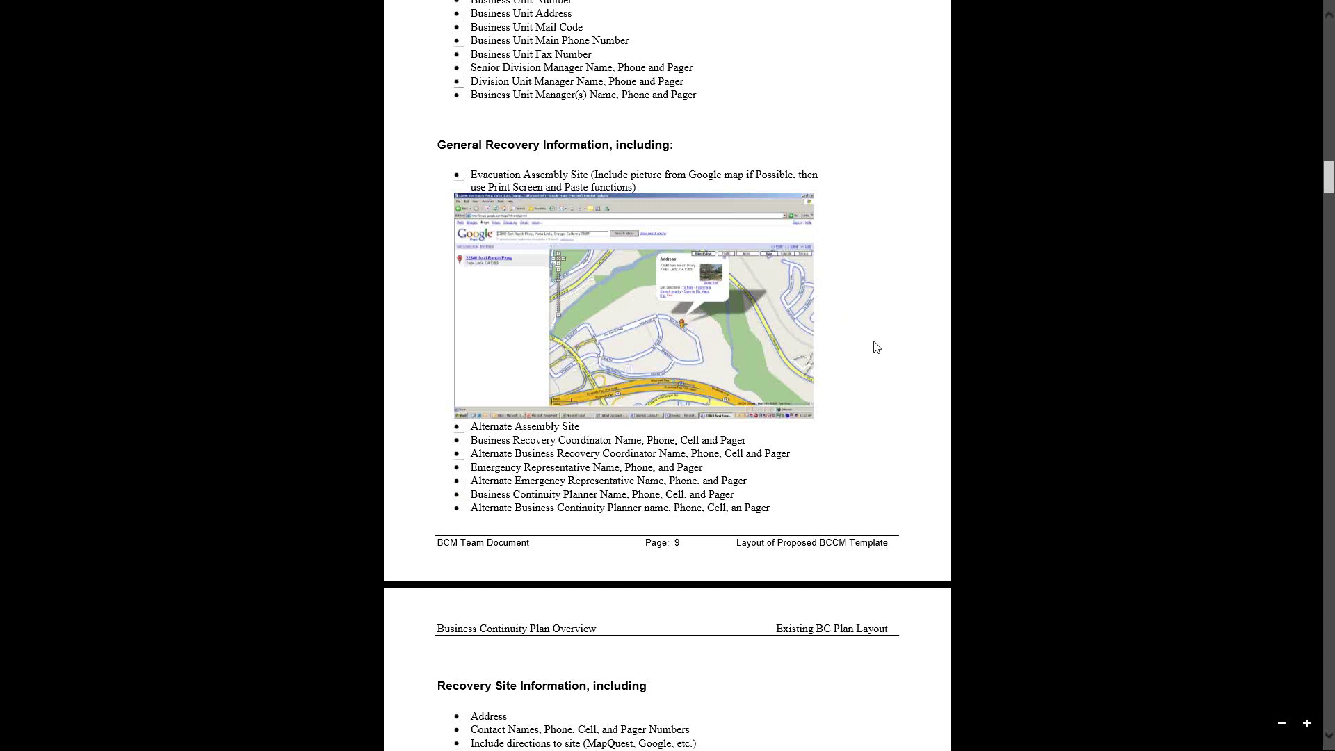
pyautogui.scroll(-15, 879, 345)
pyautogui.scroll(-20, 877, 345)
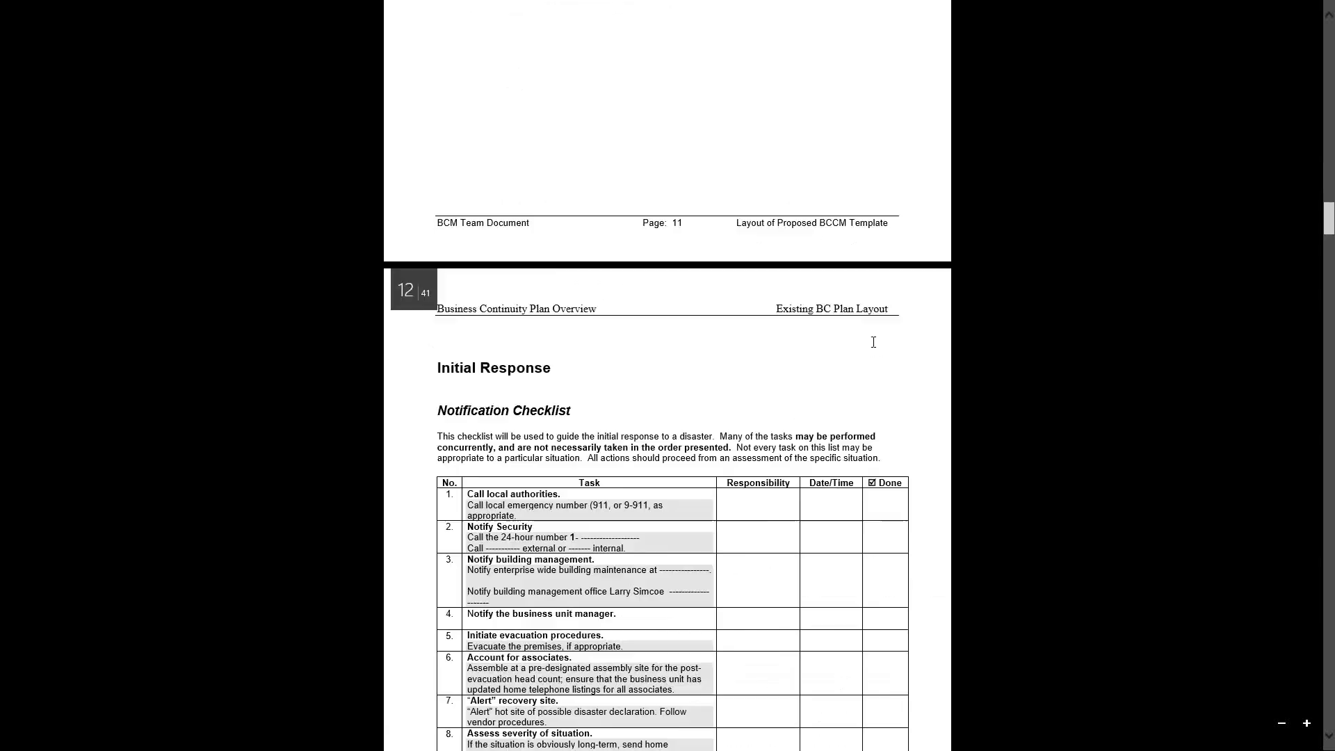
pyautogui.scroll(-20, 873, 345)
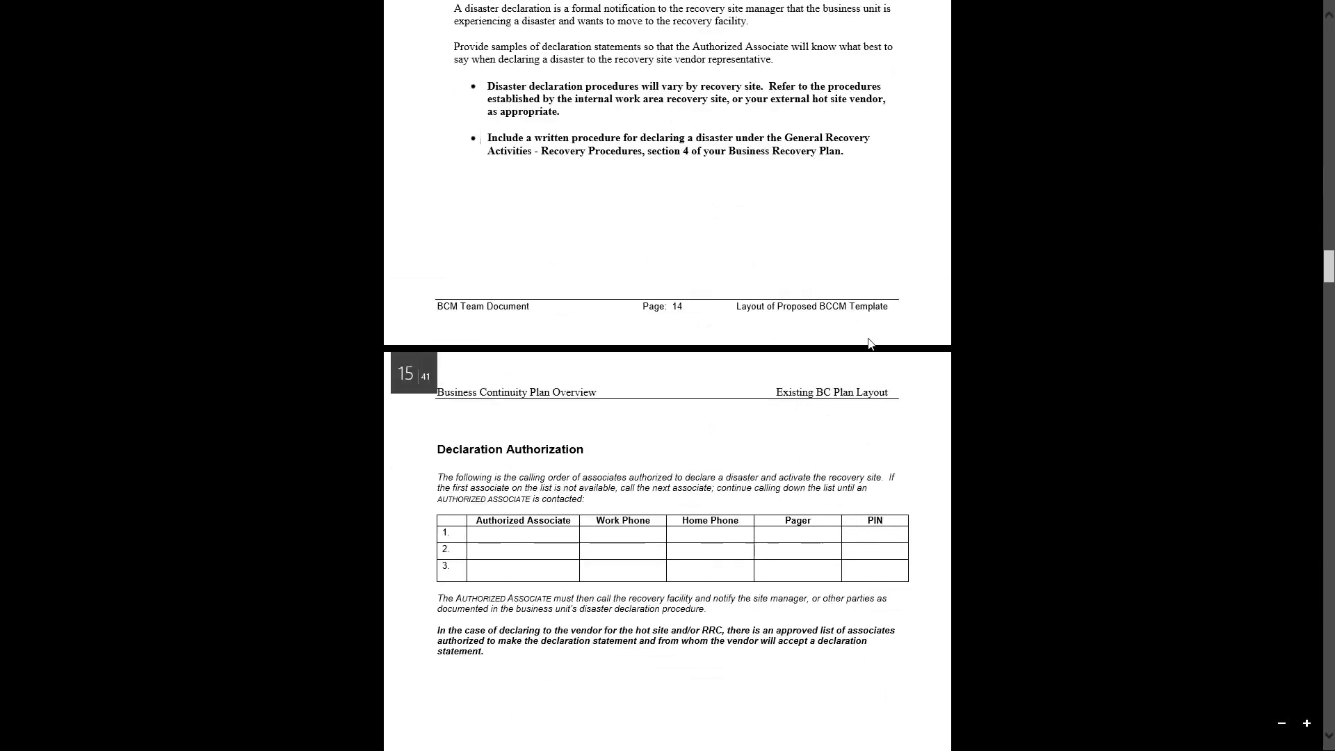
pyautogui.scroll(-20, 863, 347)
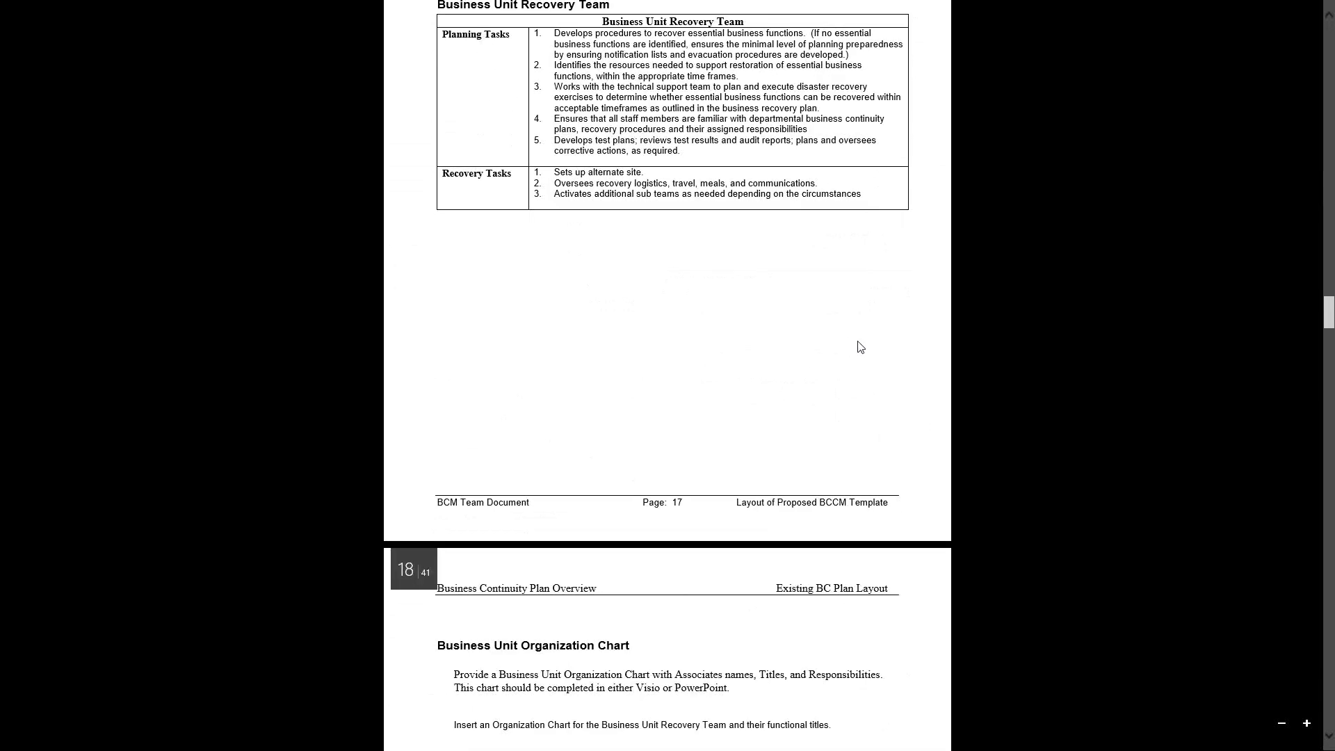
pyautogui.scroll(-5, 858, 349)
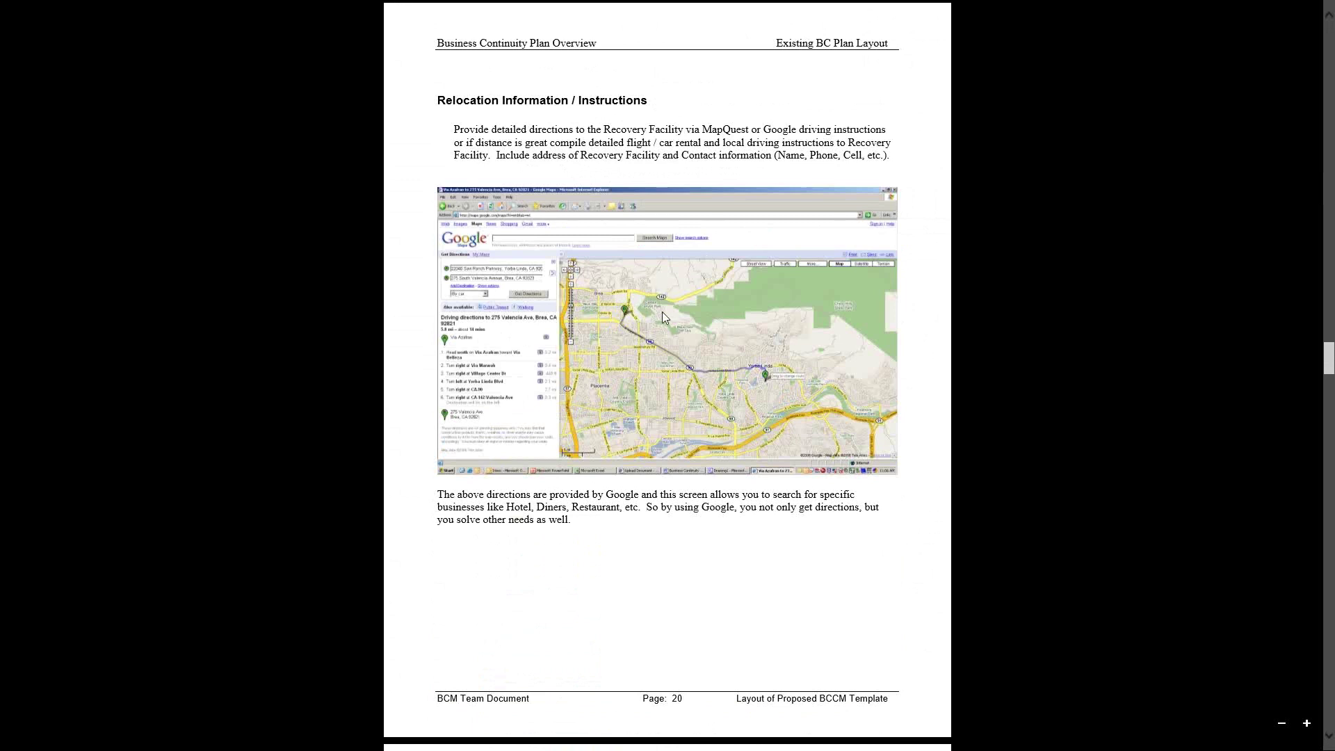
# Close the Business Continuity Plan PDF file and switch from Reader back to the dashboard workbook in Excel
pyautogui.rightClick(1071, 487)
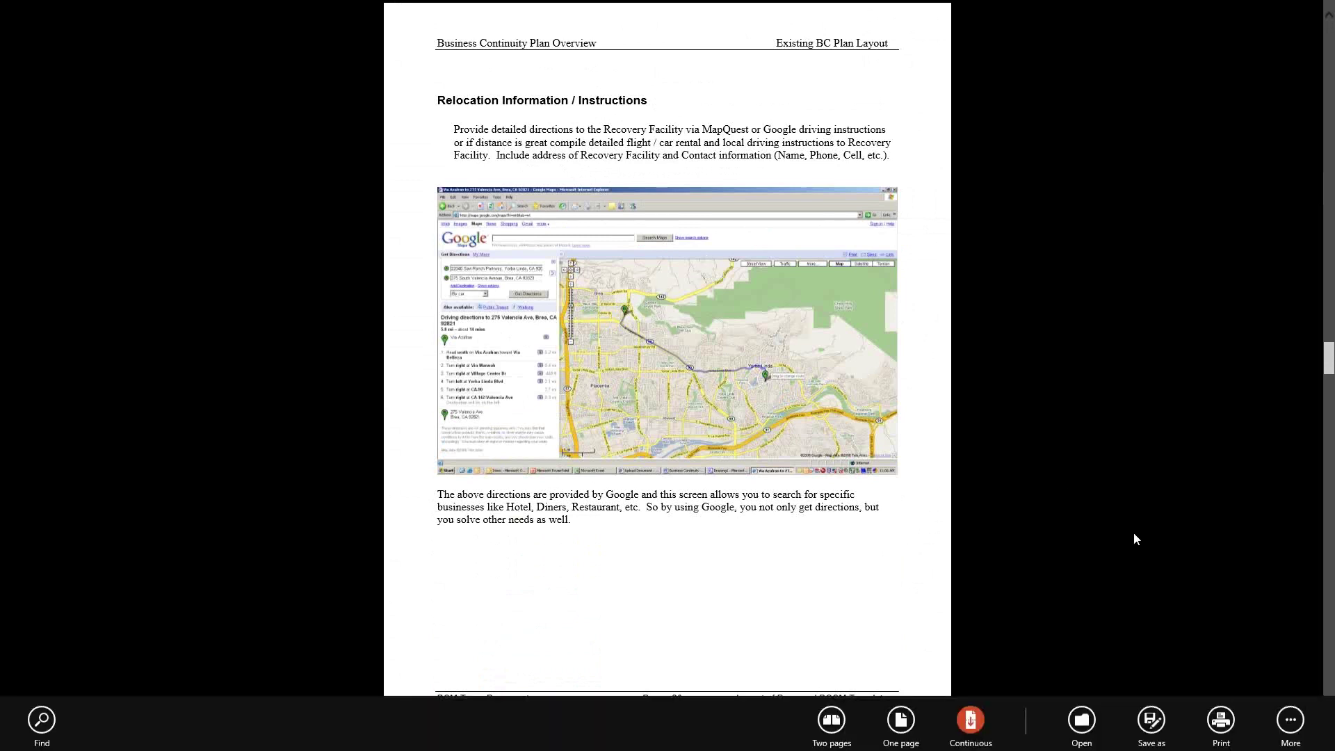
pyautogui.click(1282, 714)
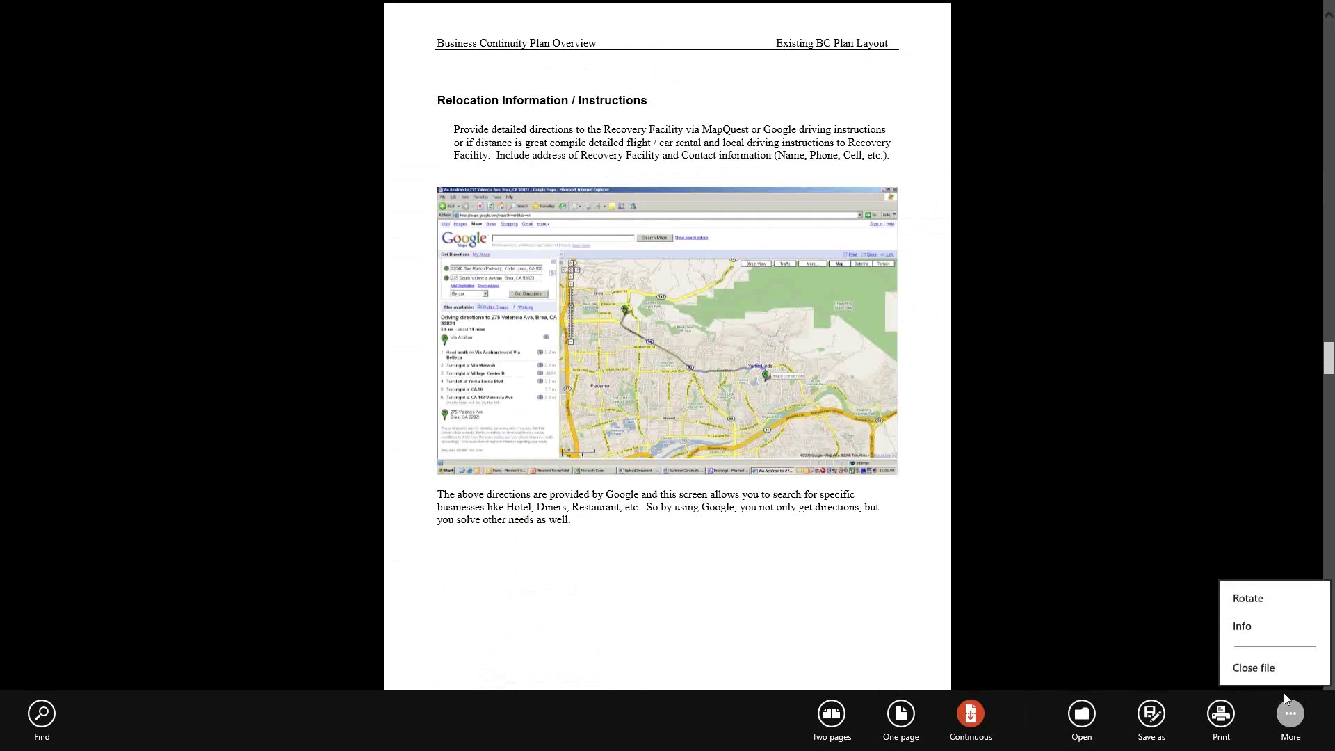
pyautogui.click(1253, 666)
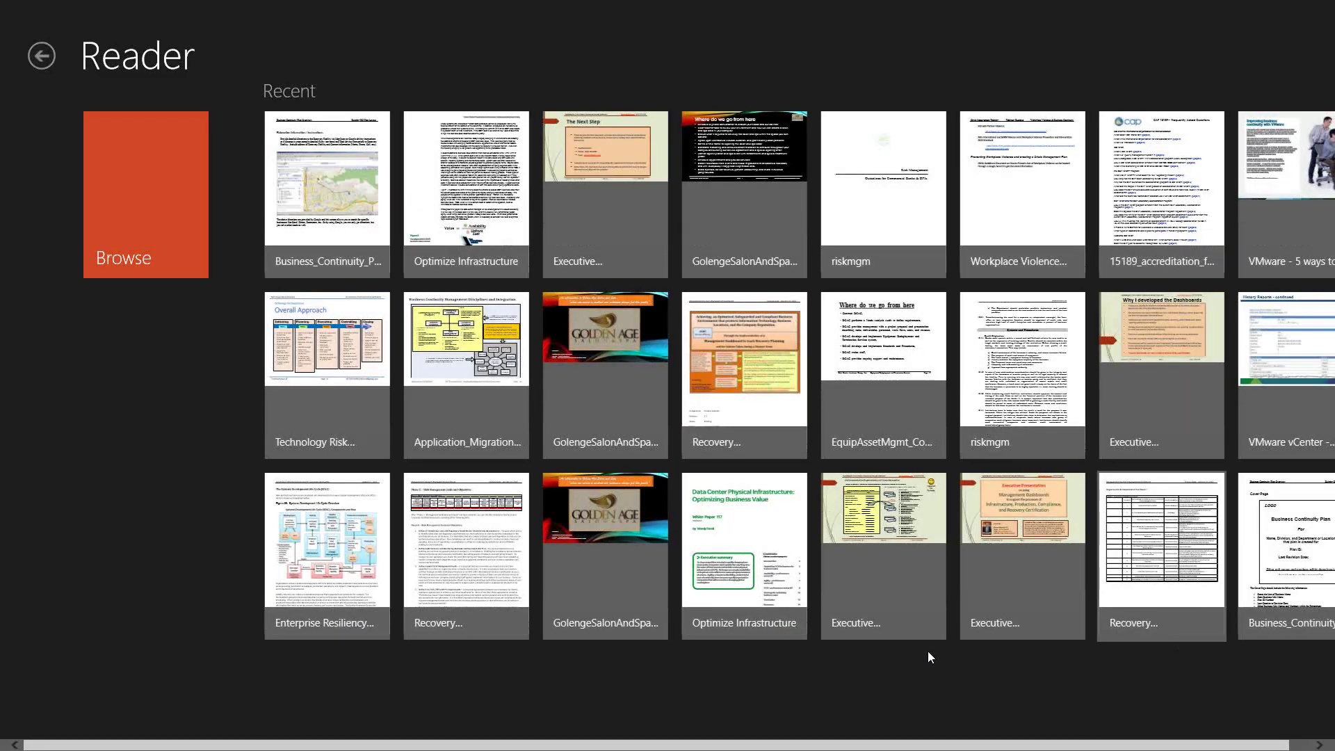
pyautogui.moveTo(4, 6)
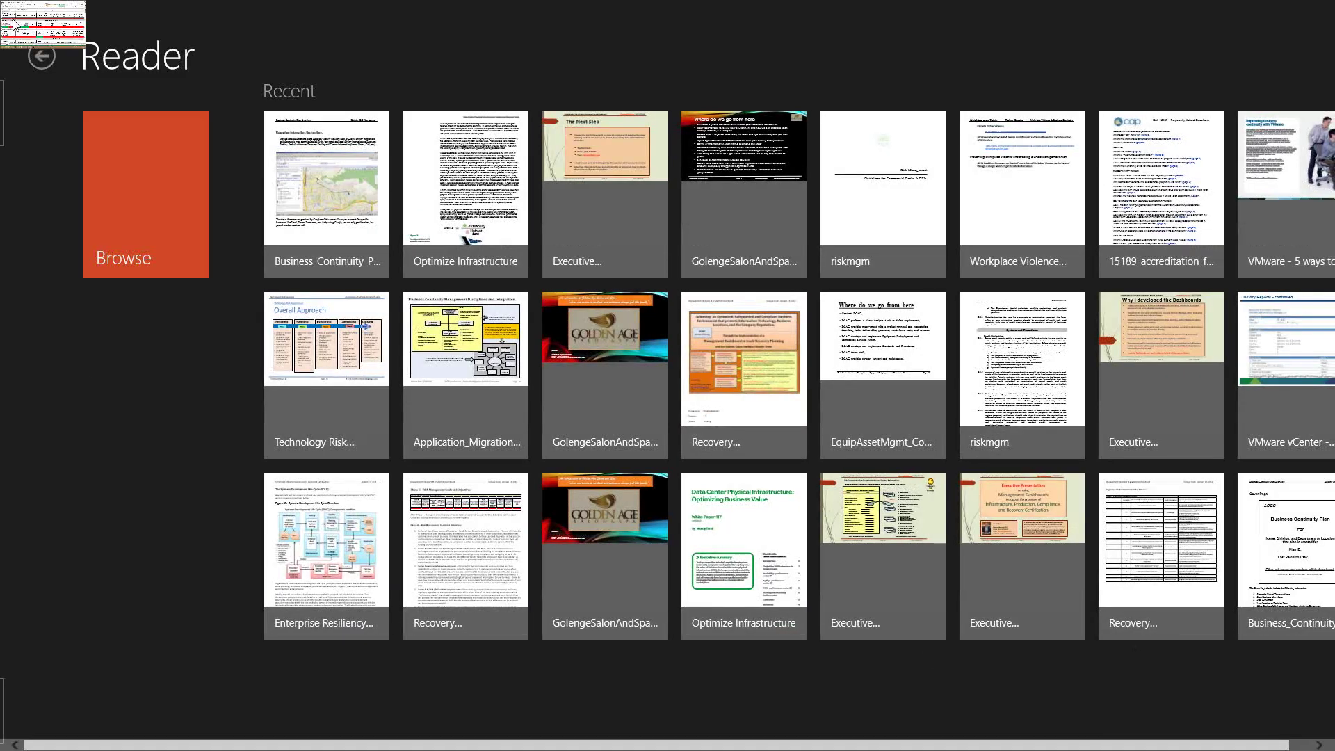
pyautogui.click(38, 27)
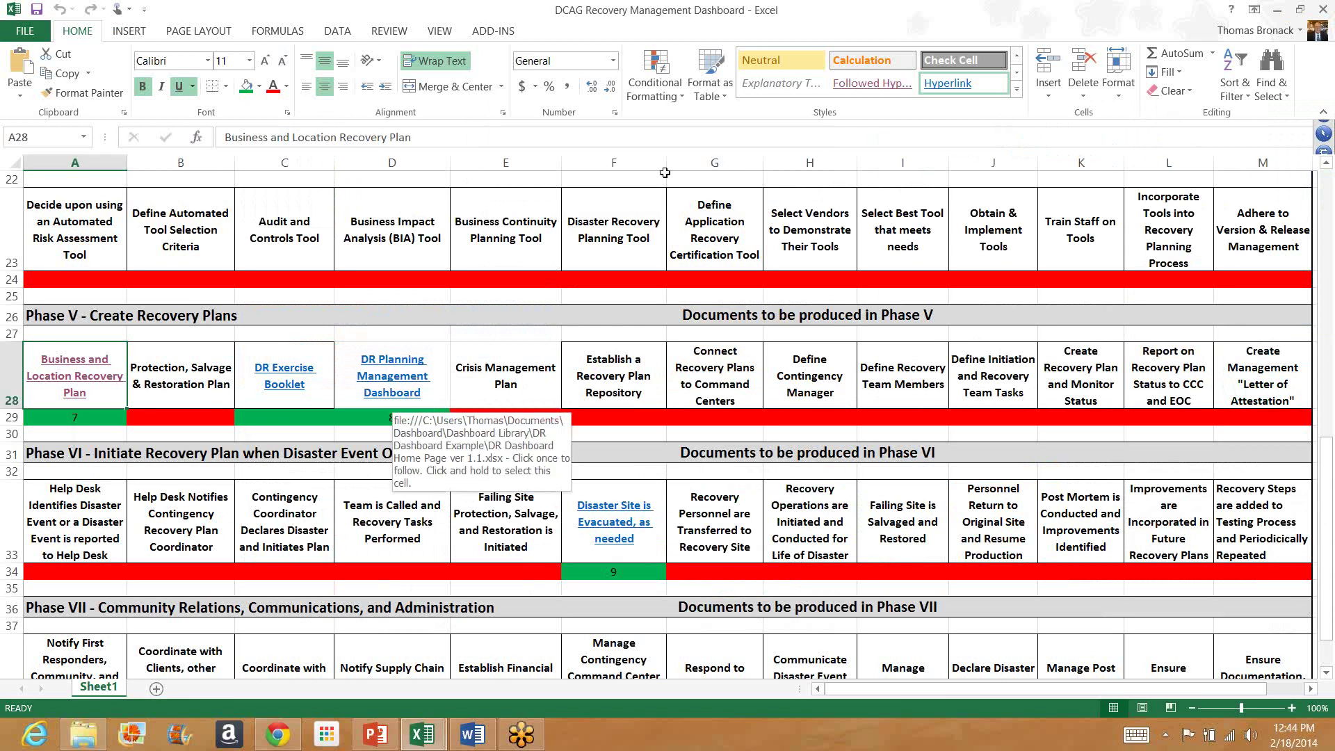
# Open the DR Planning Management Dashboard linked in Phase V, view its Project Overview presentation, and close that presentation
pyautogui.click(394, 361)
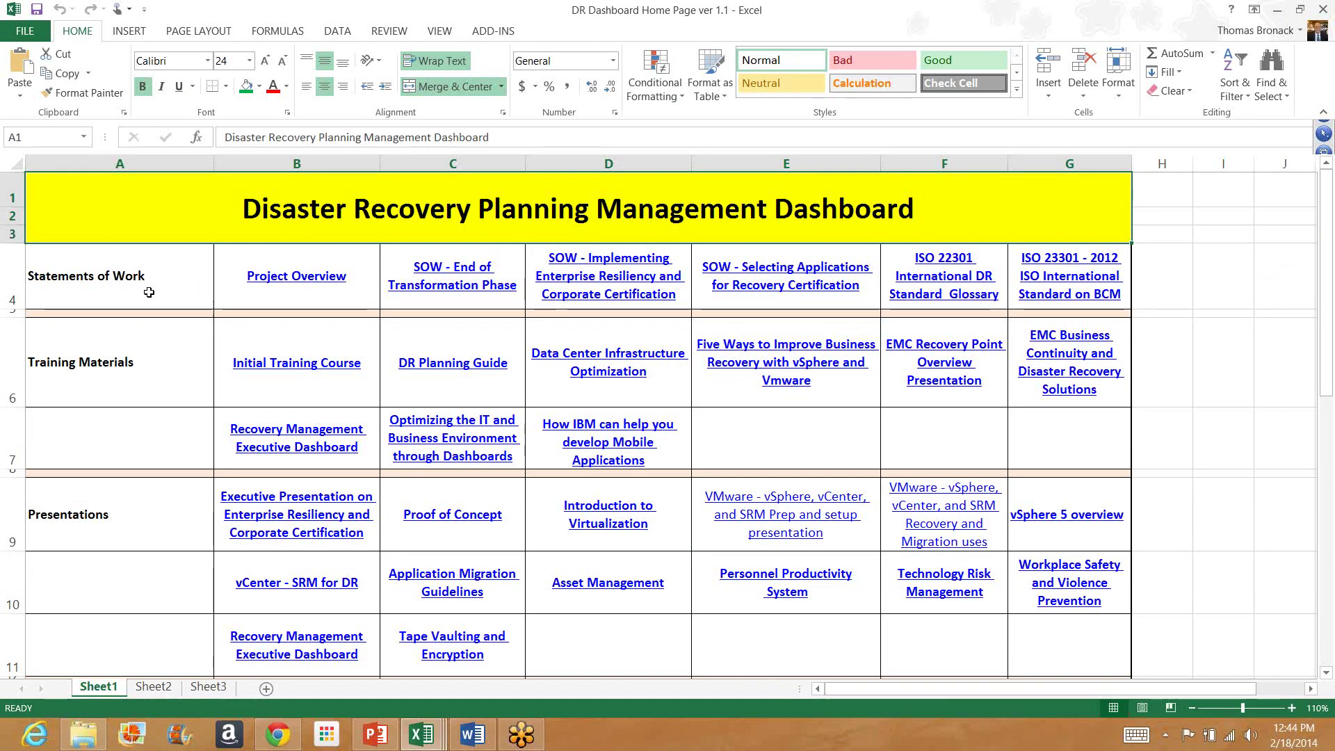
pyautogui.click(305, 274)
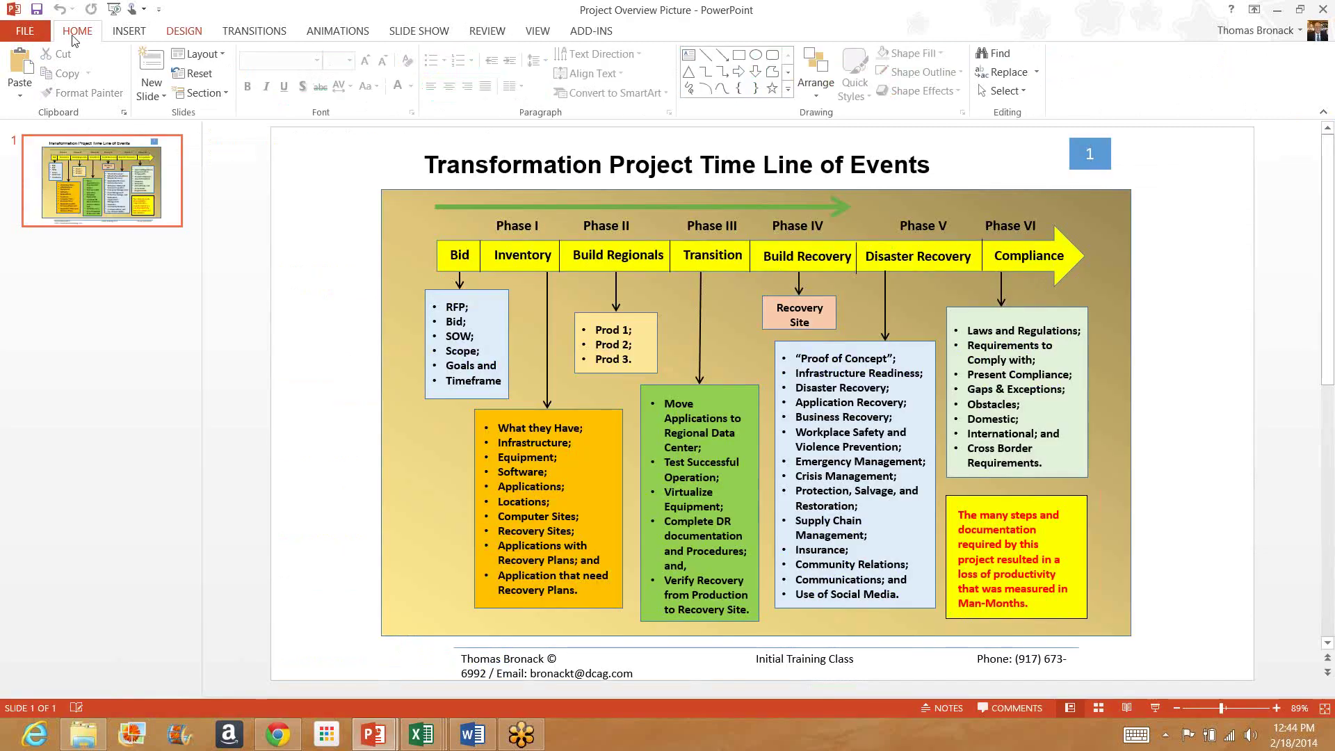
pyautogui.click(25, 31)
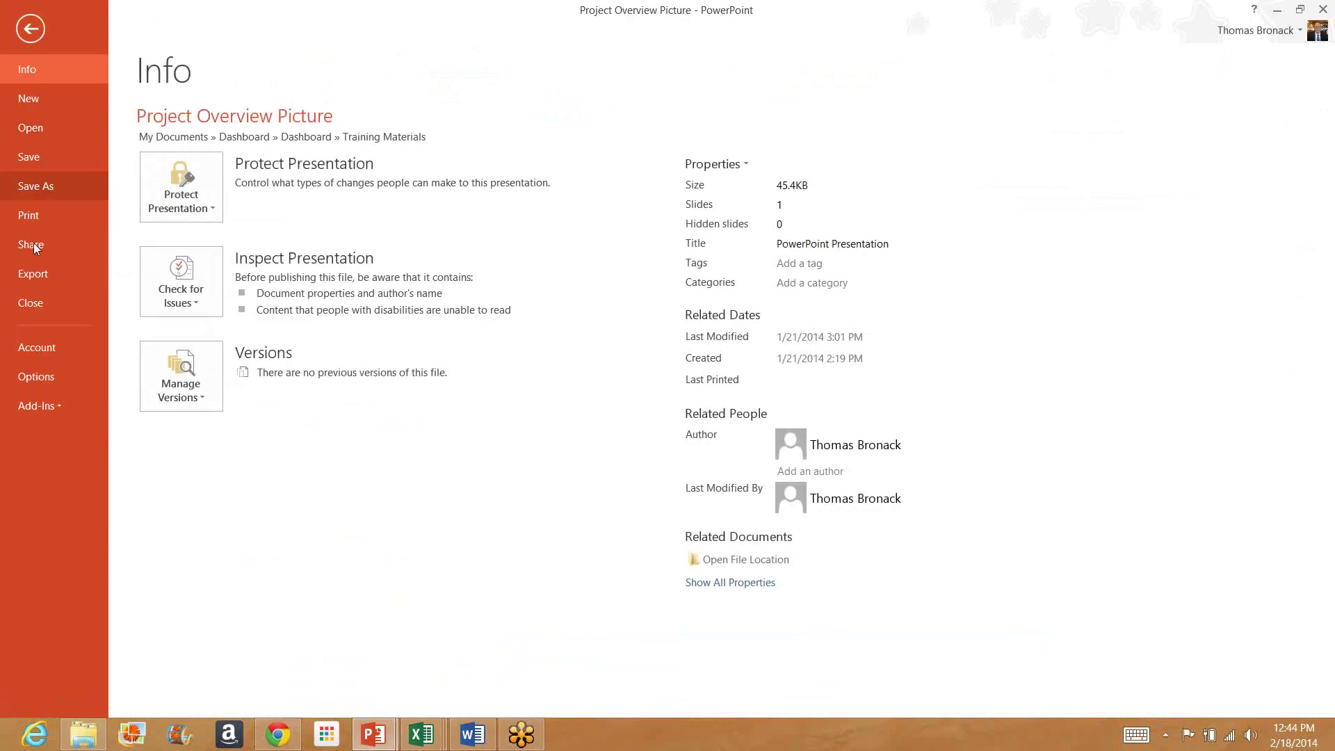
pyautogui.click(30, 303)
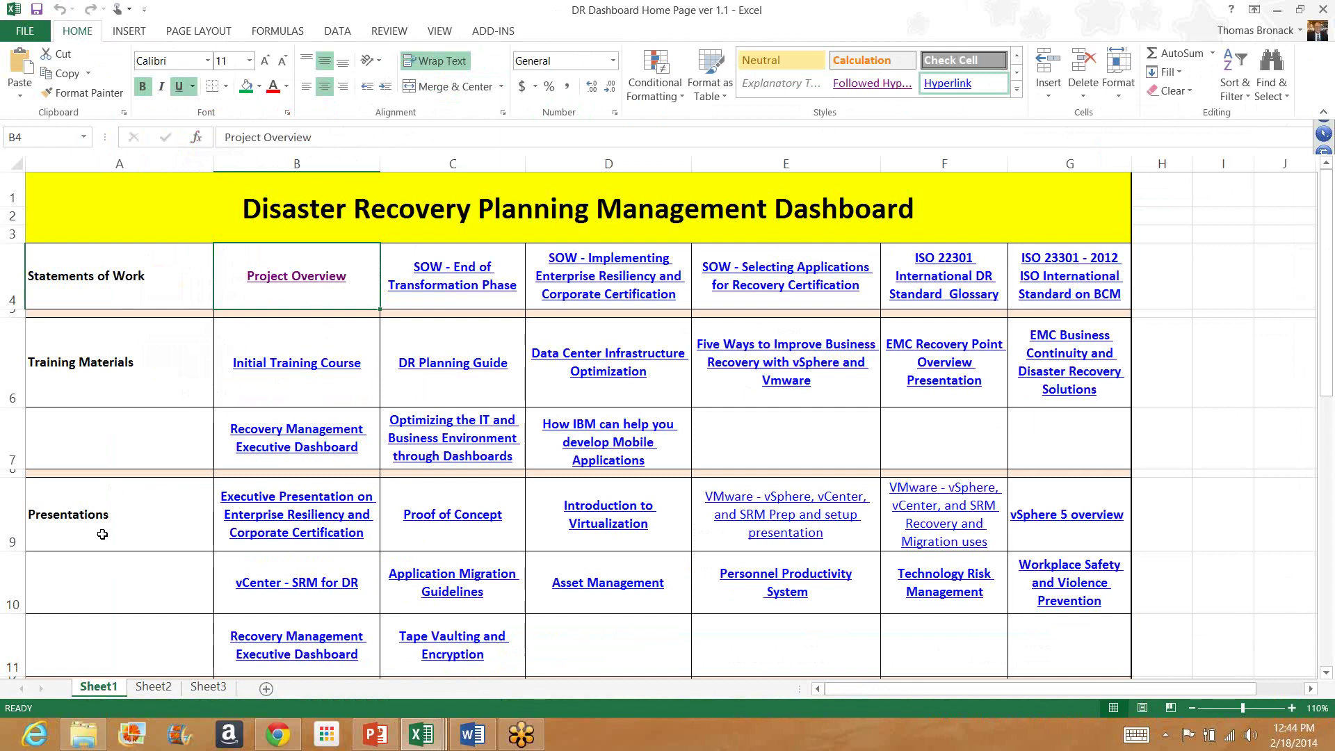
# Review the DR dashboard home page from Presentations down to Additional Forms, and close its workbook to return to the main dashboard
pyautogui.scroll(-2, 103, 542)
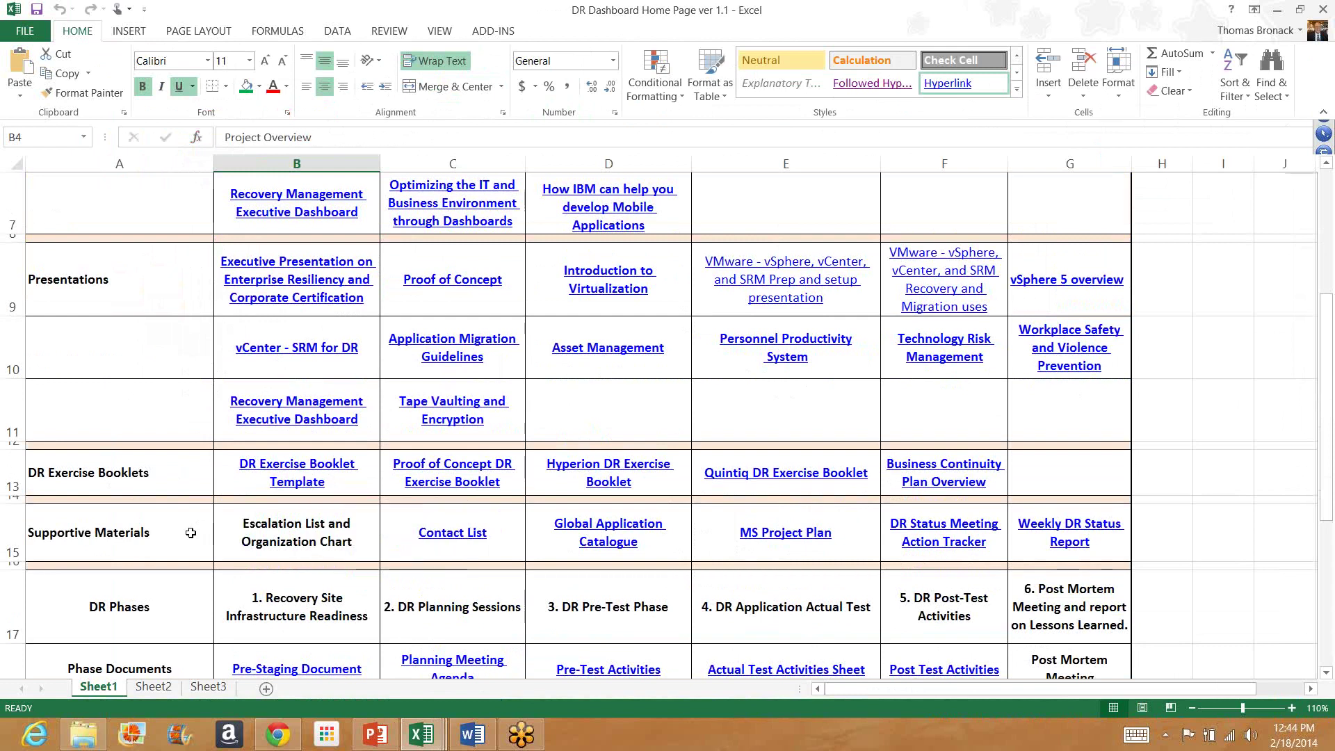
pyautogui.scroll(-3, 191, 533)
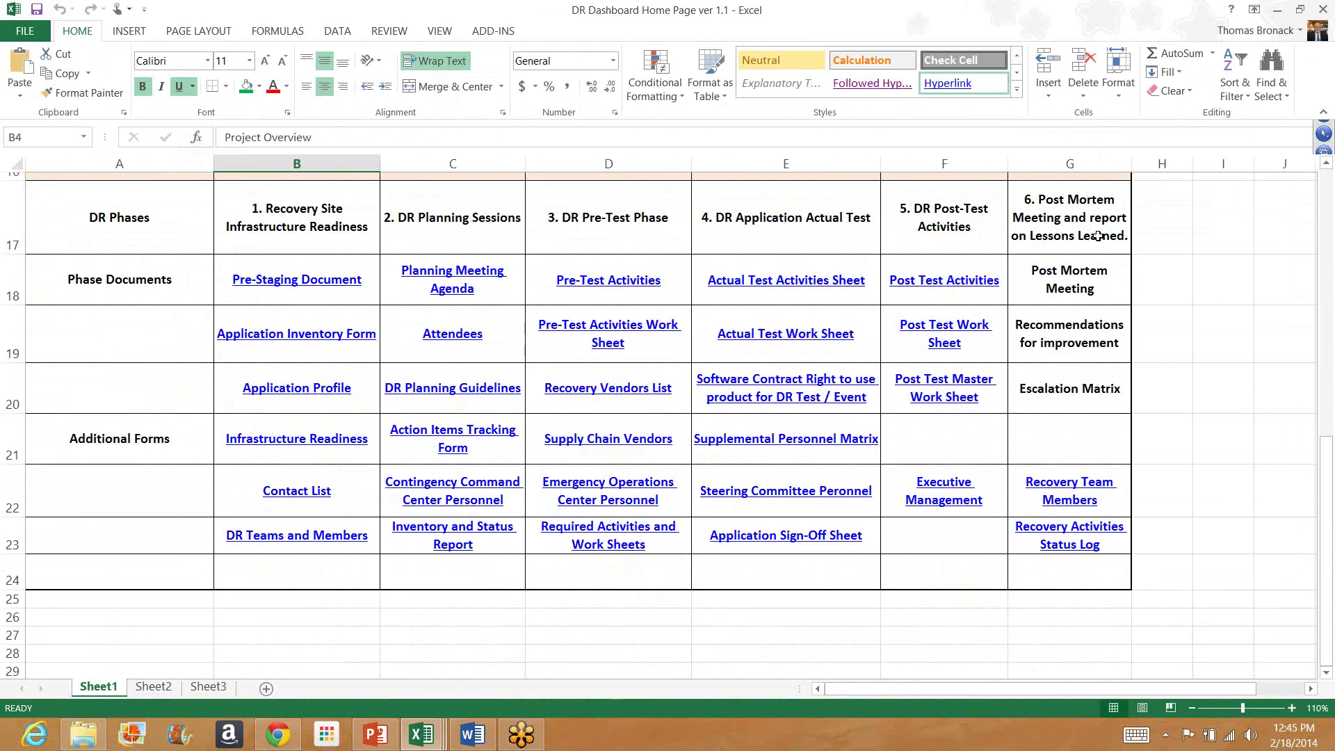
pyautogui.click(30, 30)
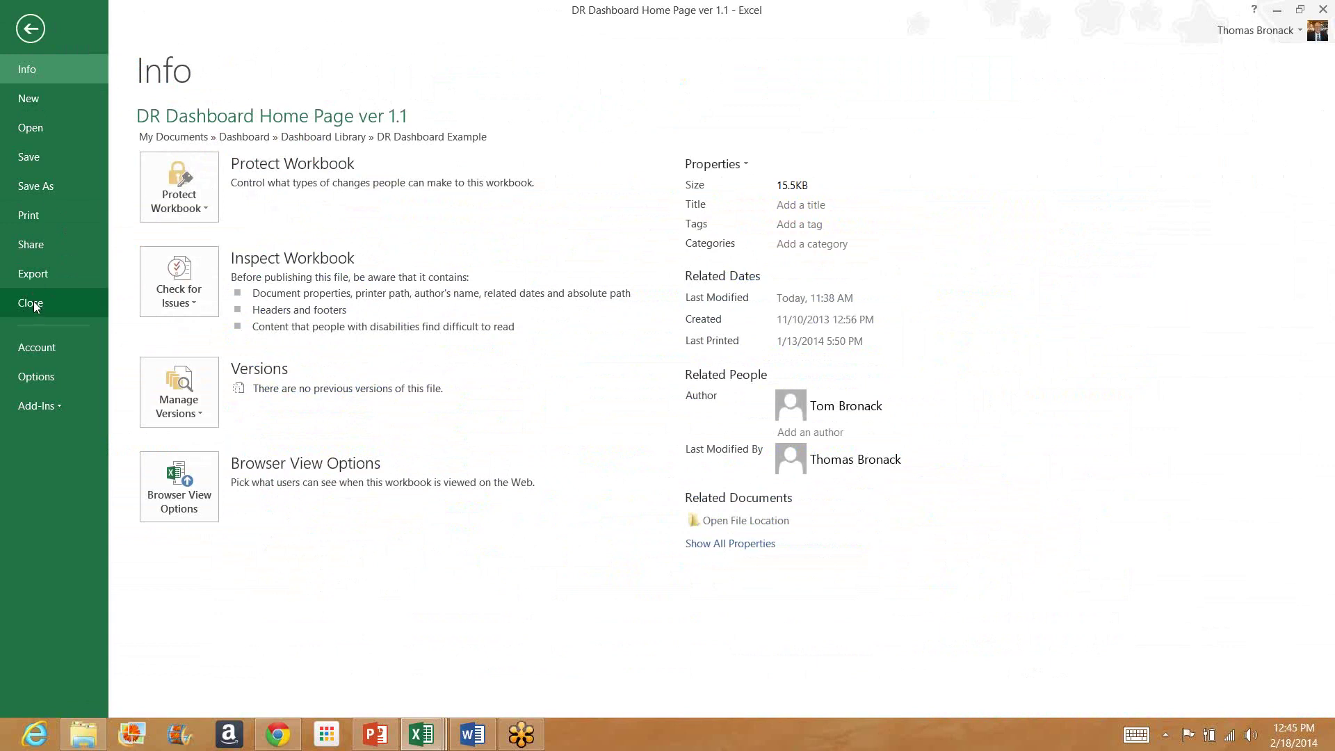
pyautogui.click(31, 303)
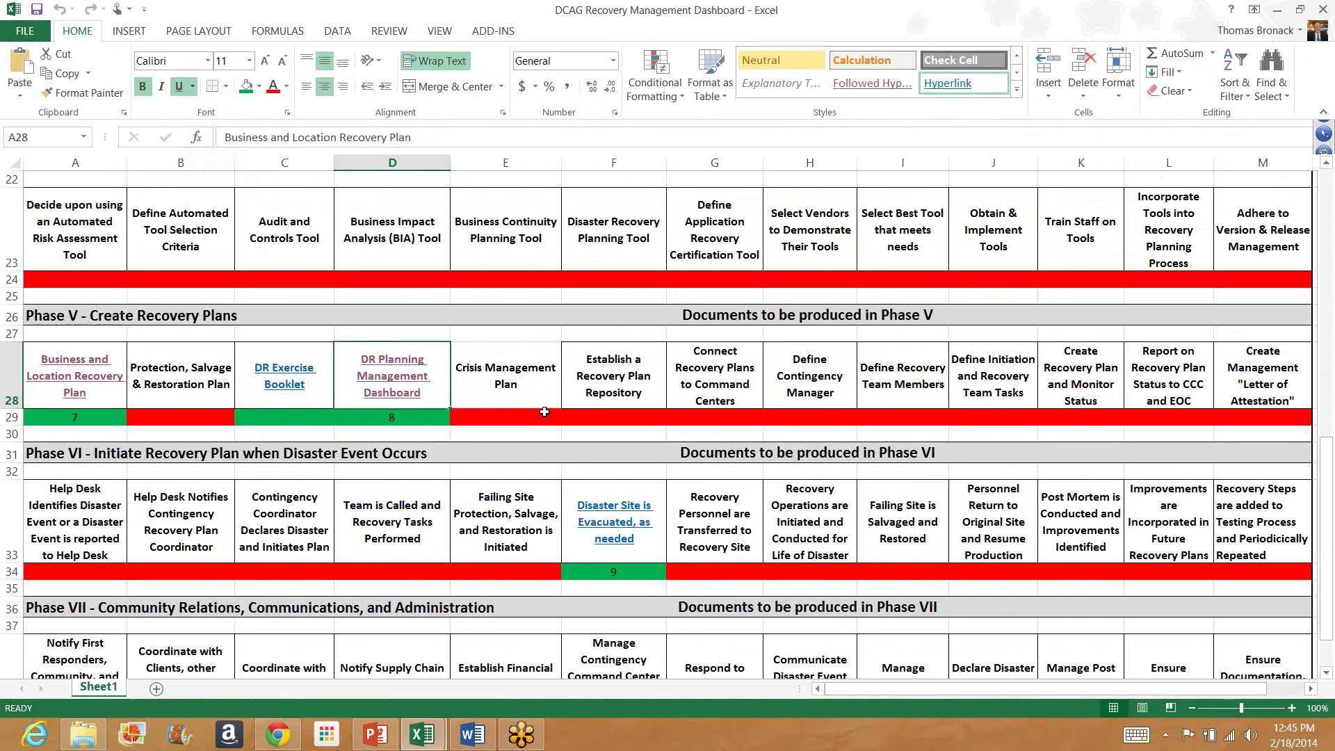
# Open the Site Evacuation Plan from Phase VI, then view and close the Business Recovery Site list from its Site Contact Lists
pyautogui.click(599, 503)
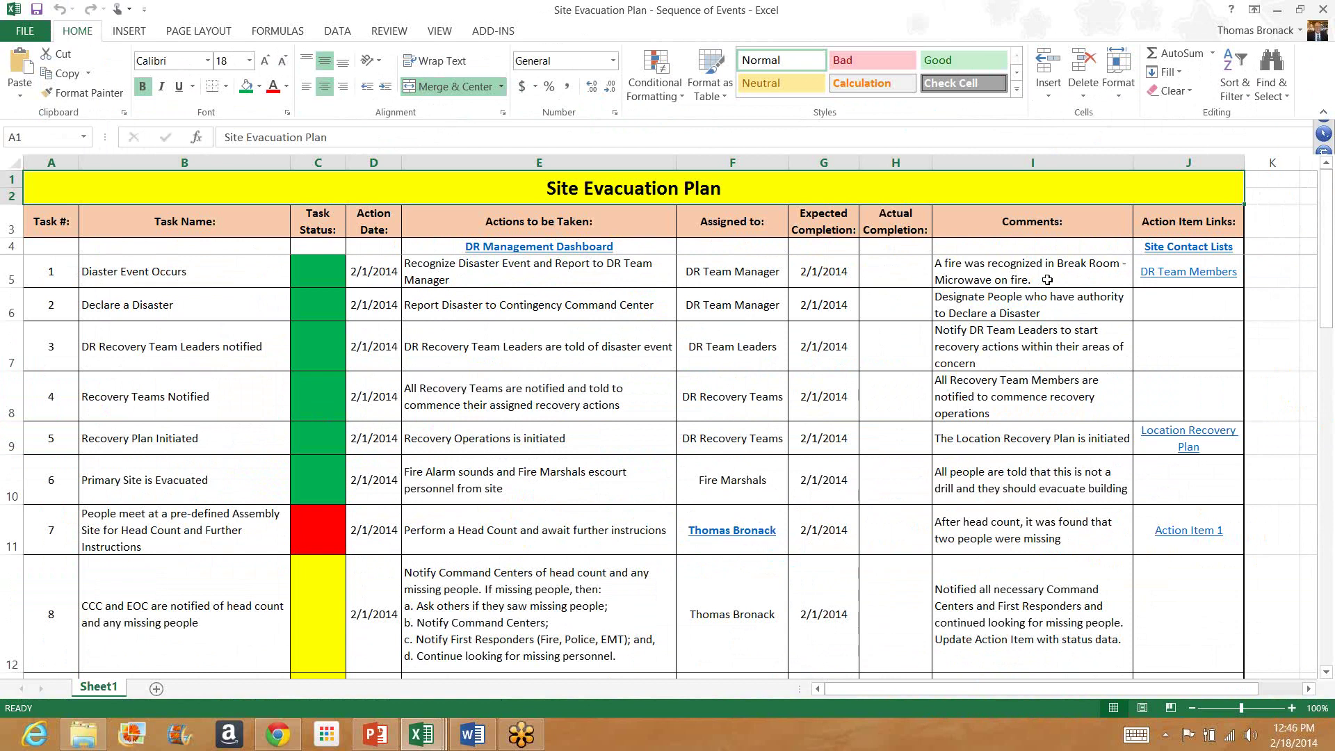
pyautogui.click(1180, 251)
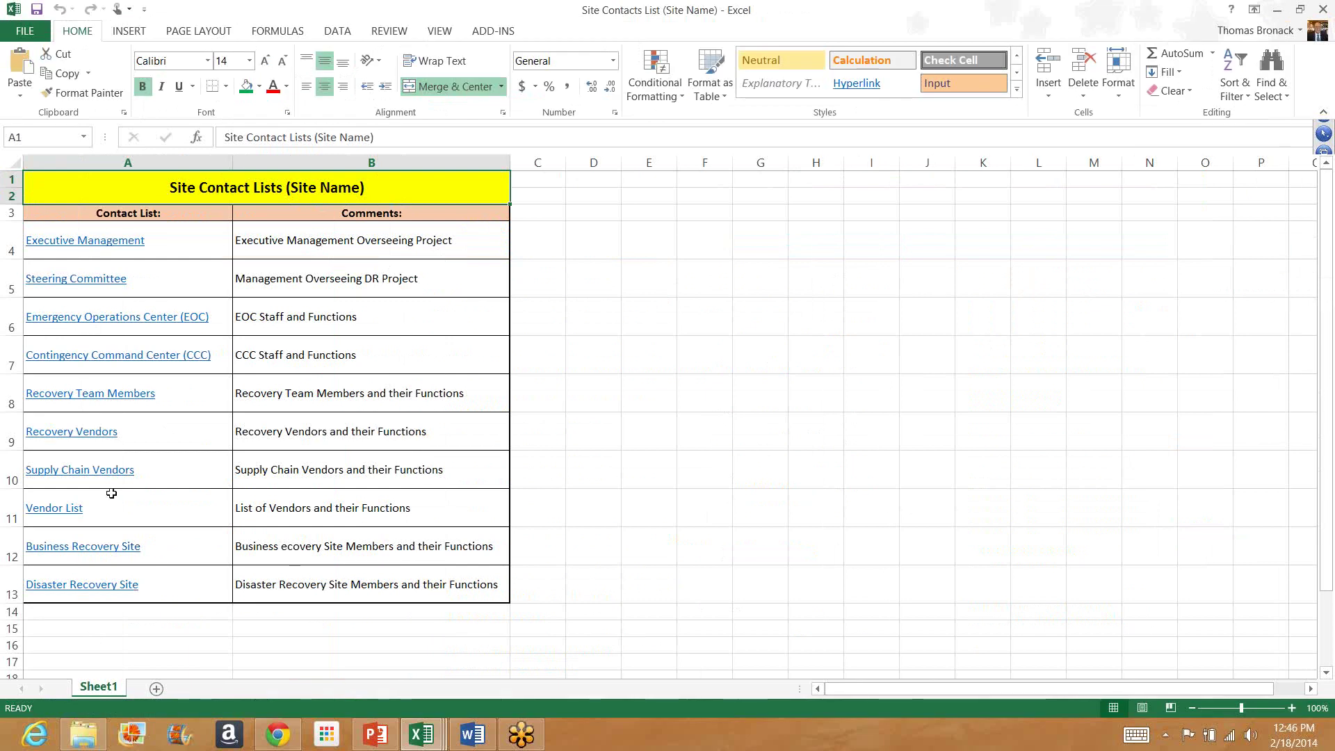
pyautogui.click(81, 549)
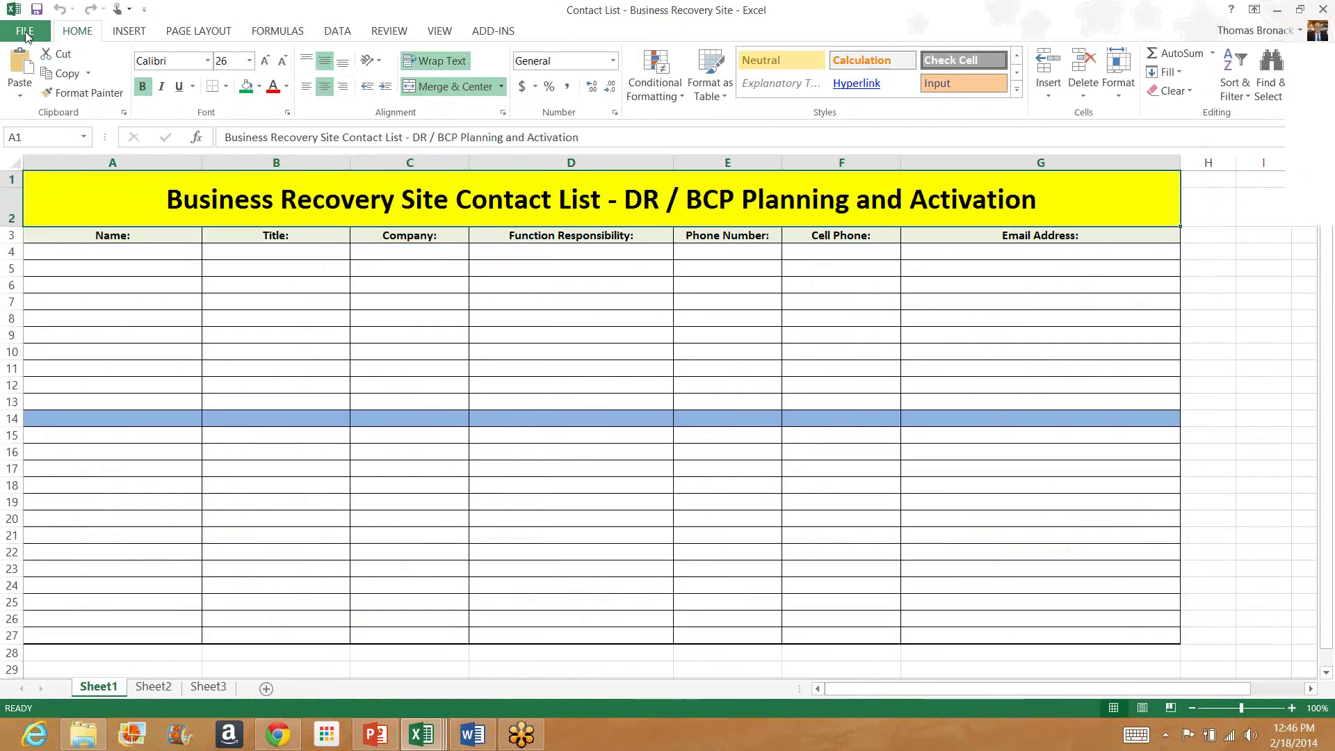
pyautogui.click(27, 35)
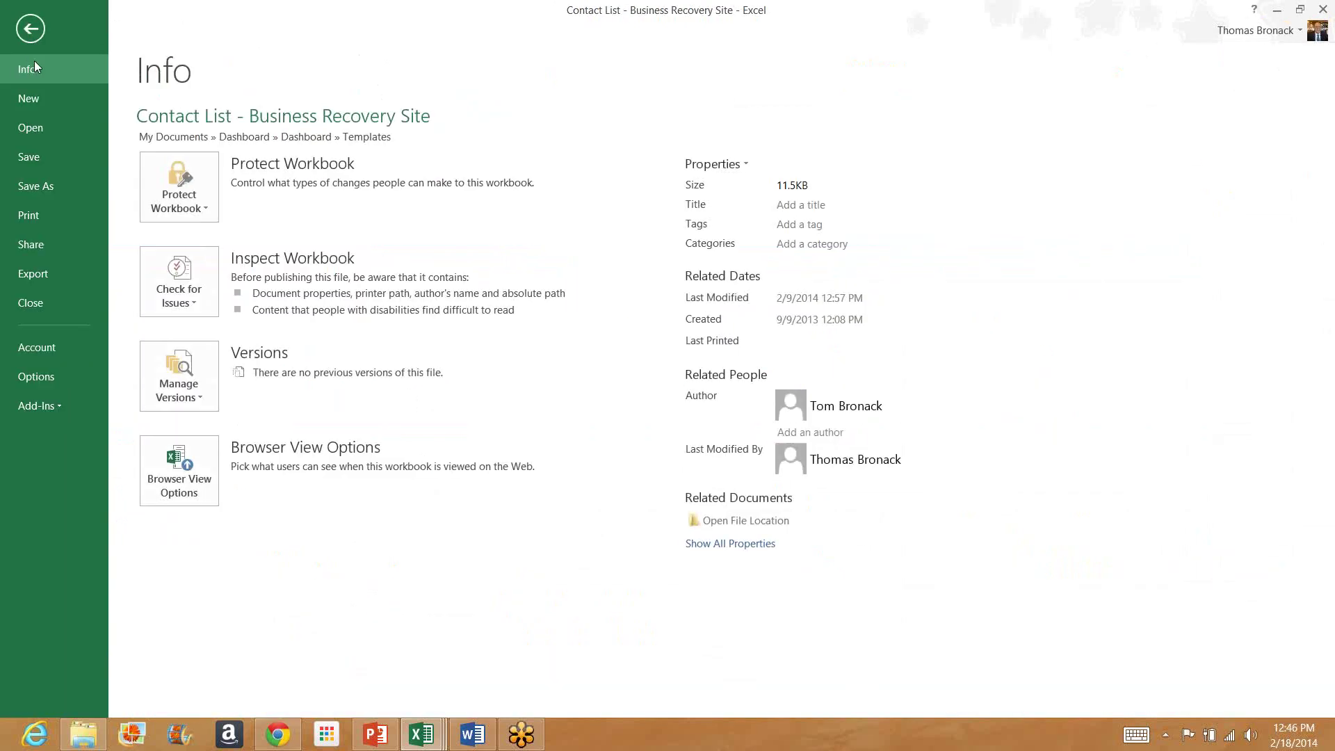
pyautogui.click(42, 303)
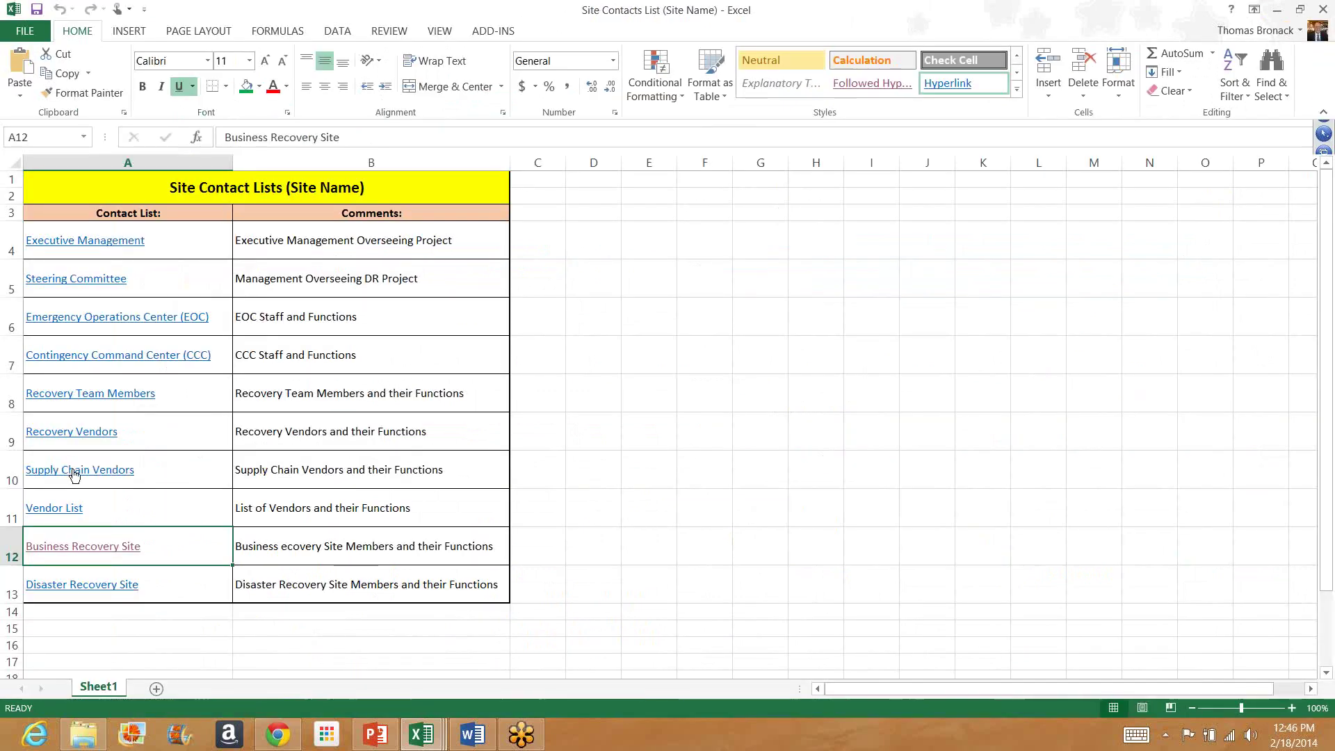
# View the Supply Chain Vendors list, then close it and the Site Contact Lists workbook to return to the Site Evacuation Plan
pyautogui.click(75, 471)
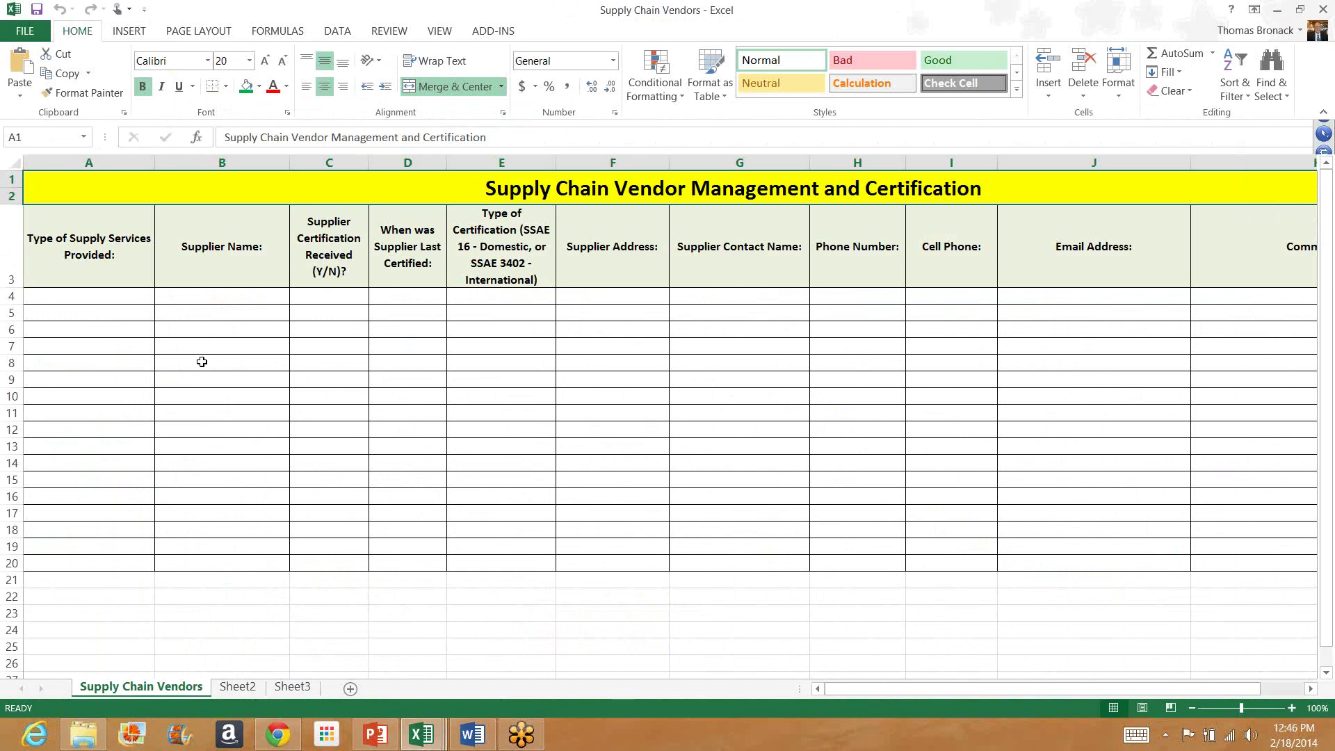
pyautogui.click(25, 31)
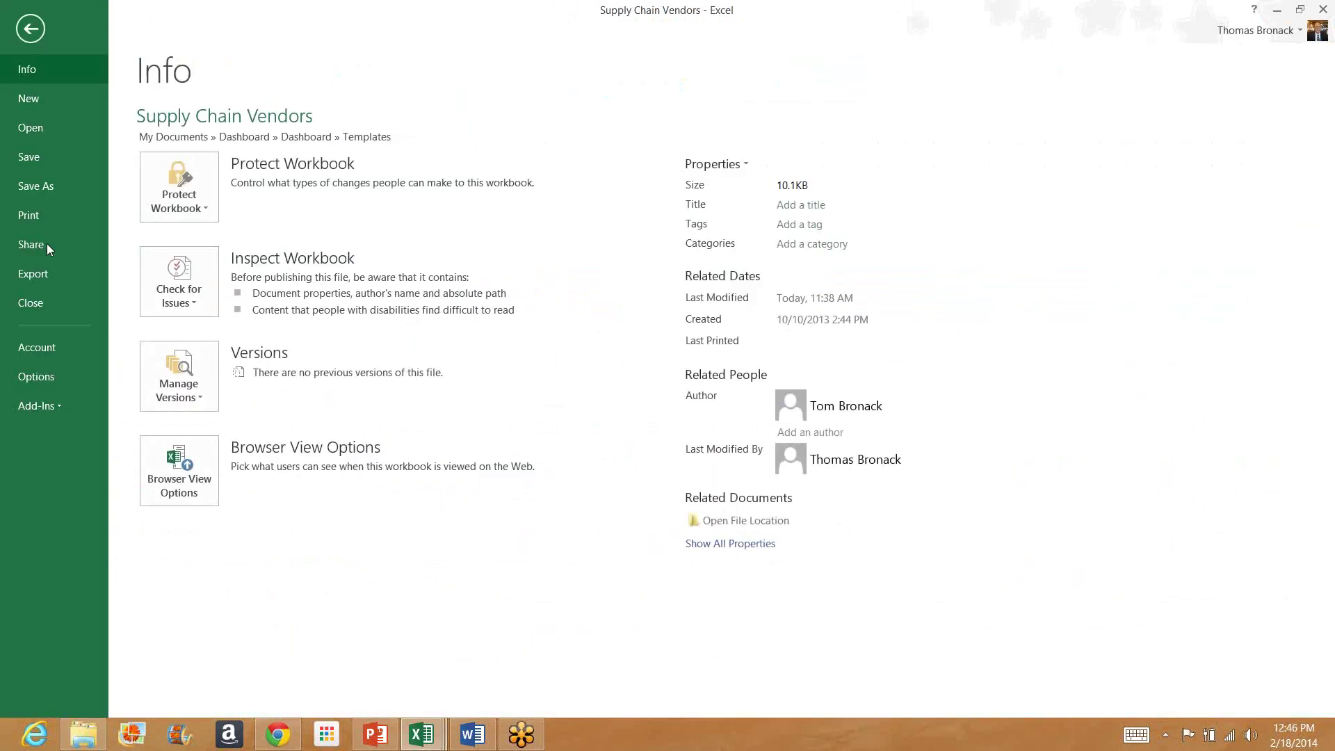
pyautogui.click(30, 303)
pyautogui.click(22, 32)
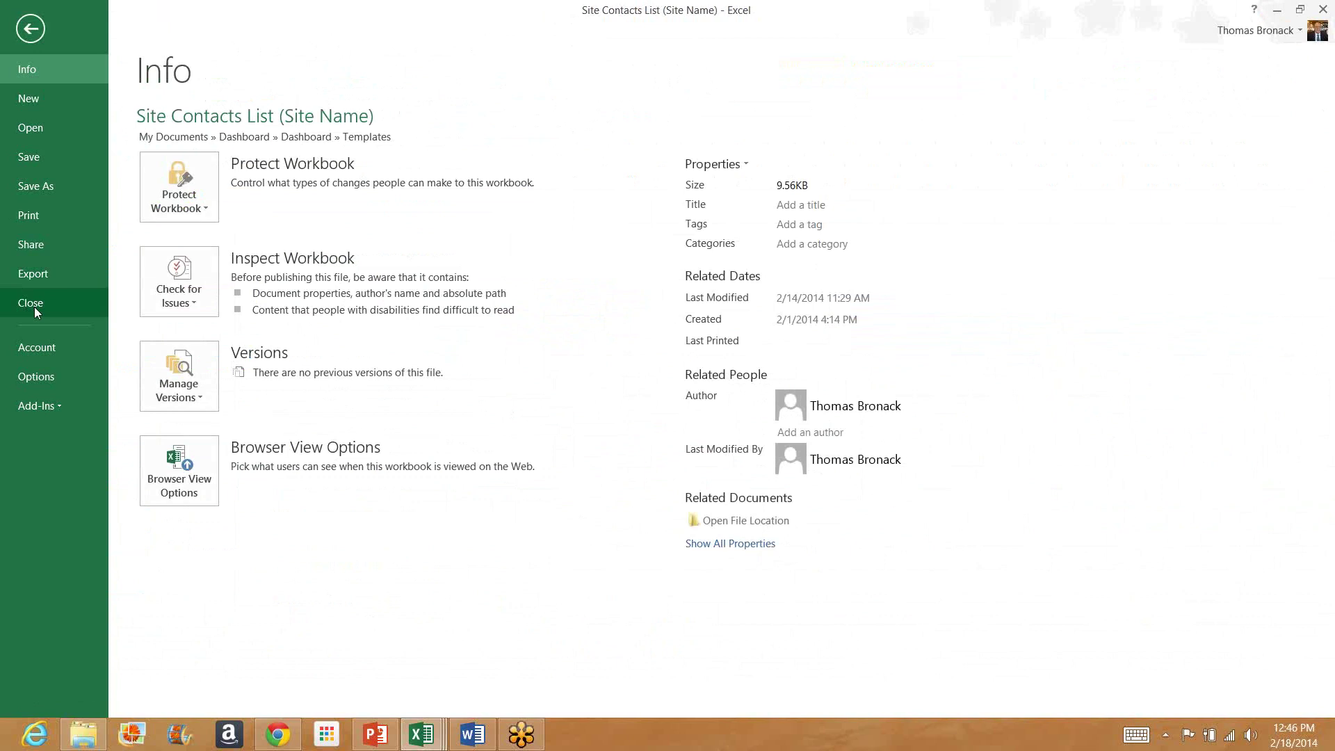
pyautogui.click(35, 307)
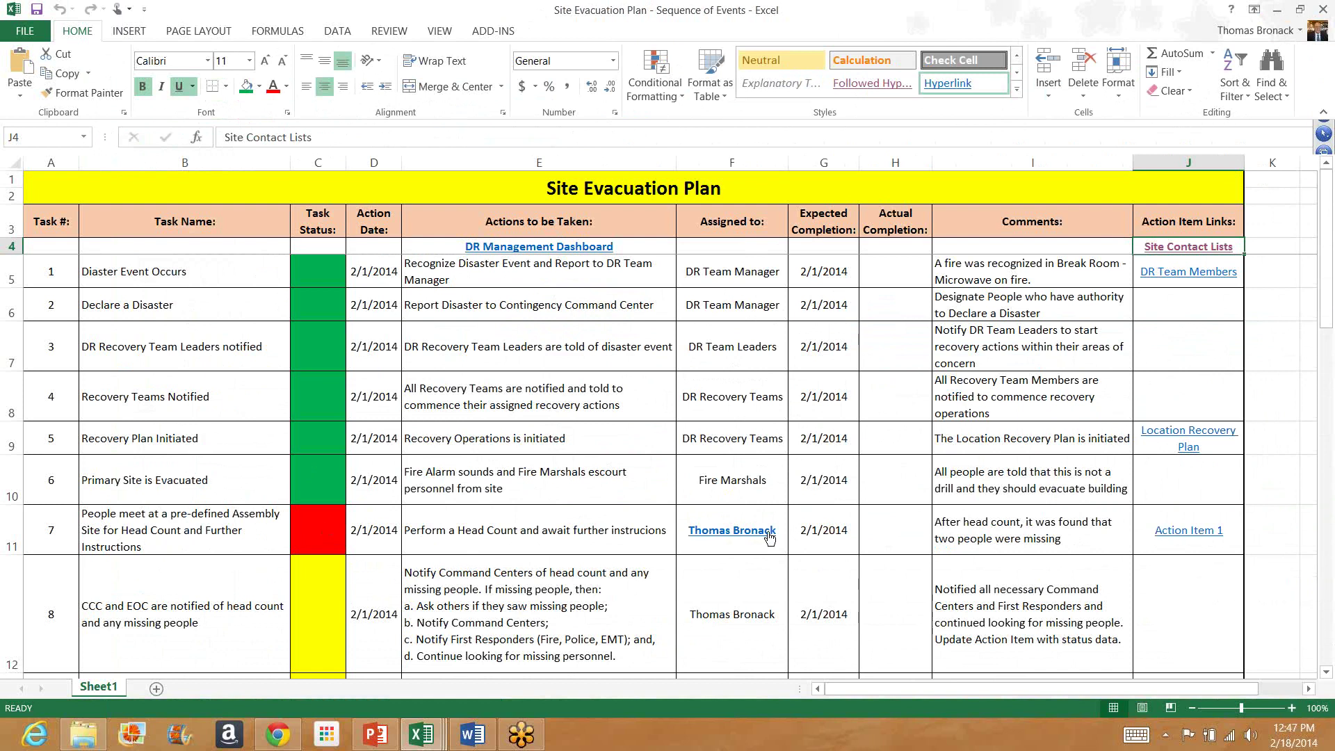
# View the contact details linked to the person assigned to task 7, and close that contact workbook
pyautogui.click(729, 531)
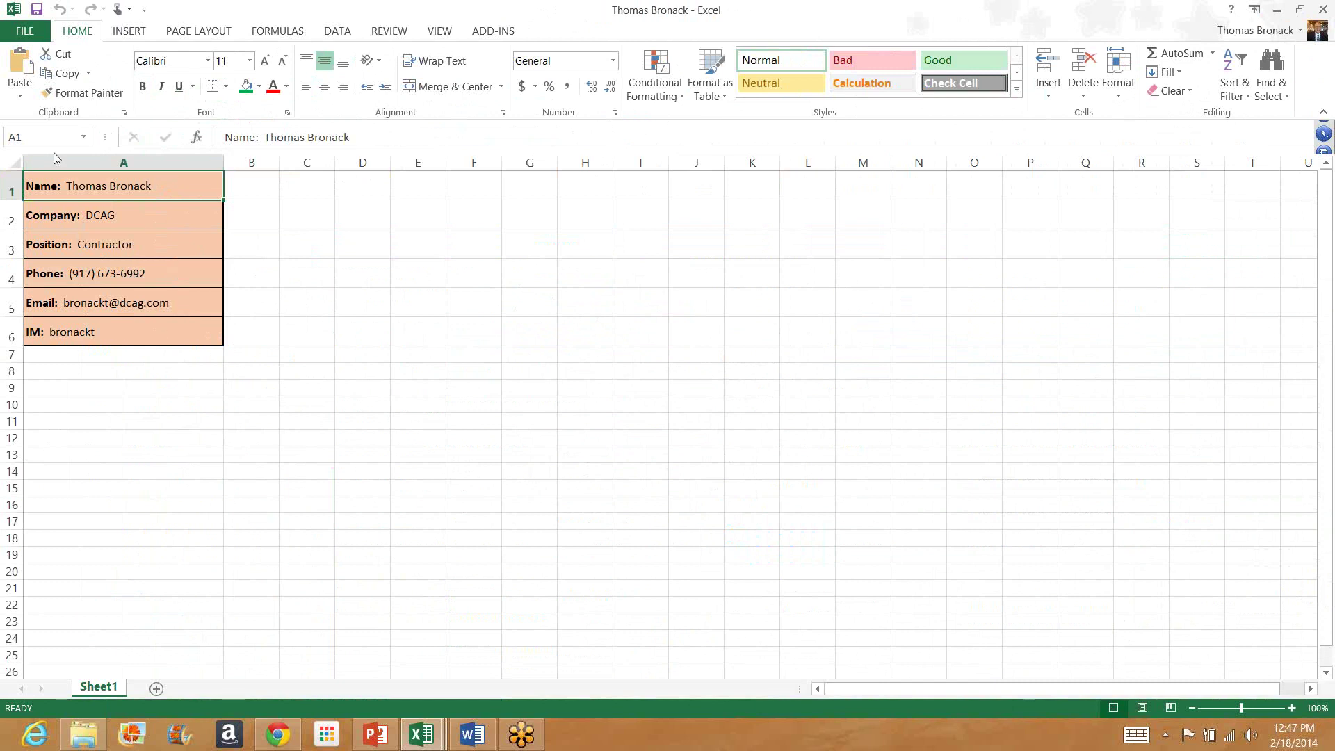
pyautogui.click(25, 31)
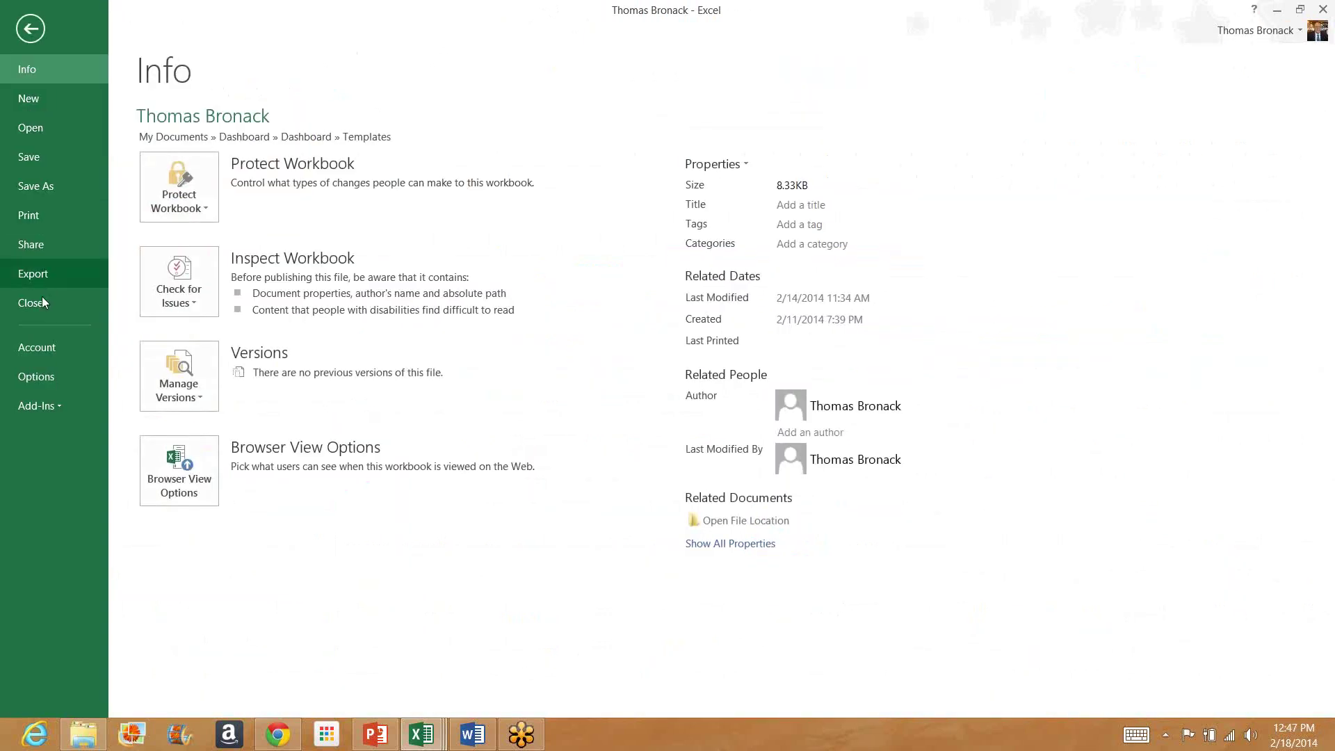
pyautogui.click(35, 305)
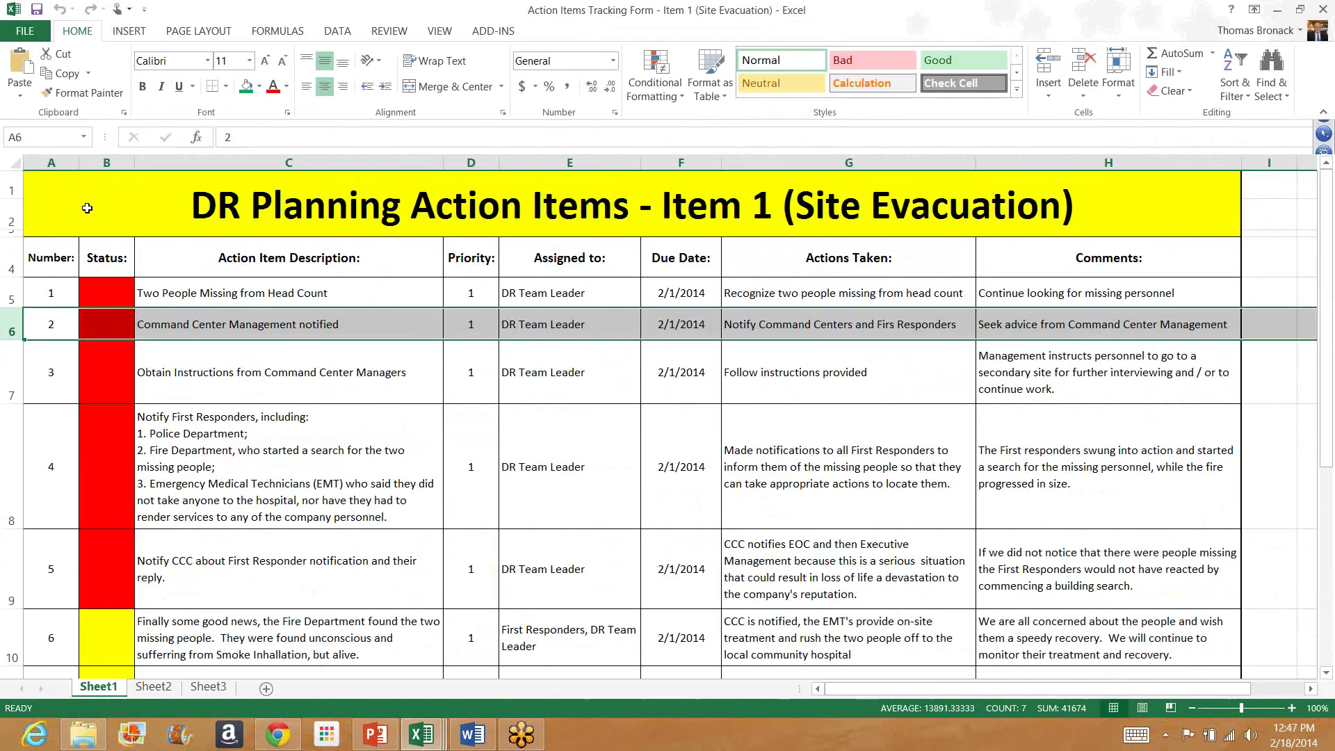
# Review the Action Item 1 (Site Evacuation) entries linked to task 7 through entry 8, and close the workbook
pyautogui.click(37, 188)
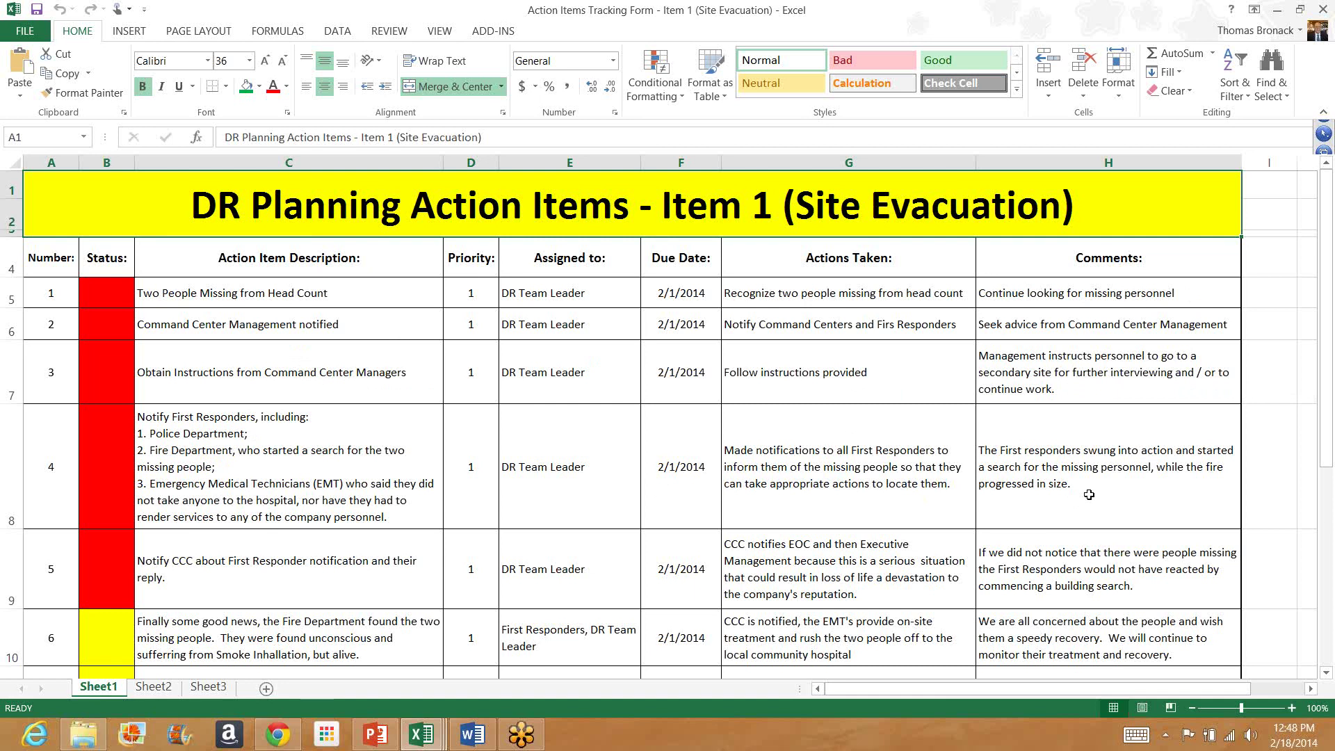
pyautogui.click(336, 591)
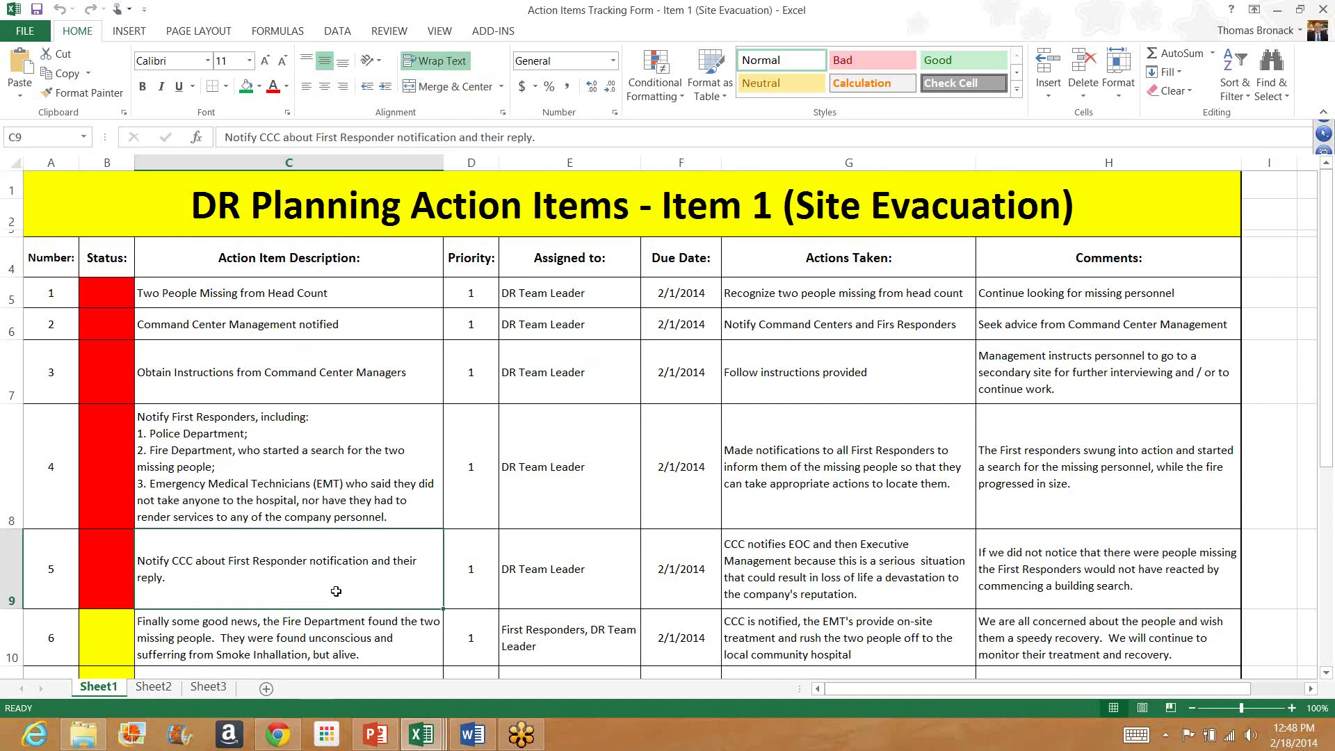
pyautogui.scroll(-2, 213, 419)
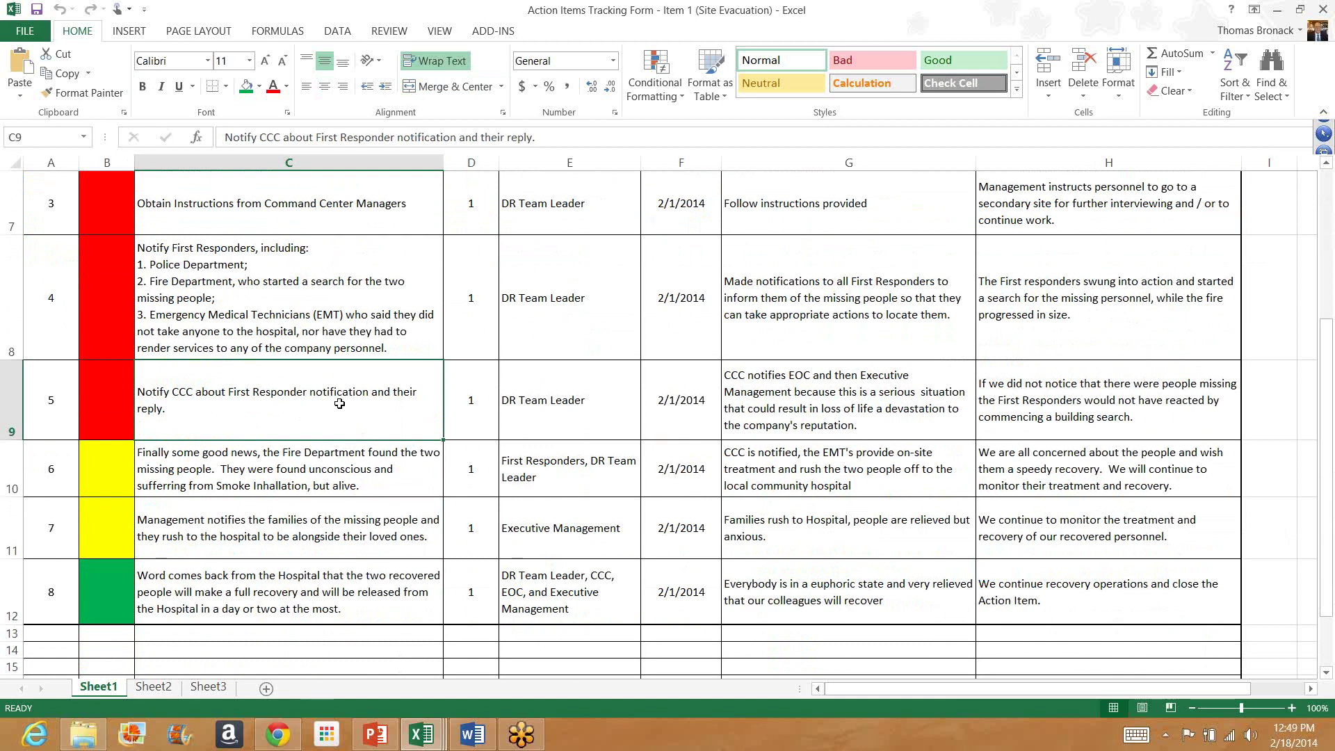
pyautogui.click(338, 476)
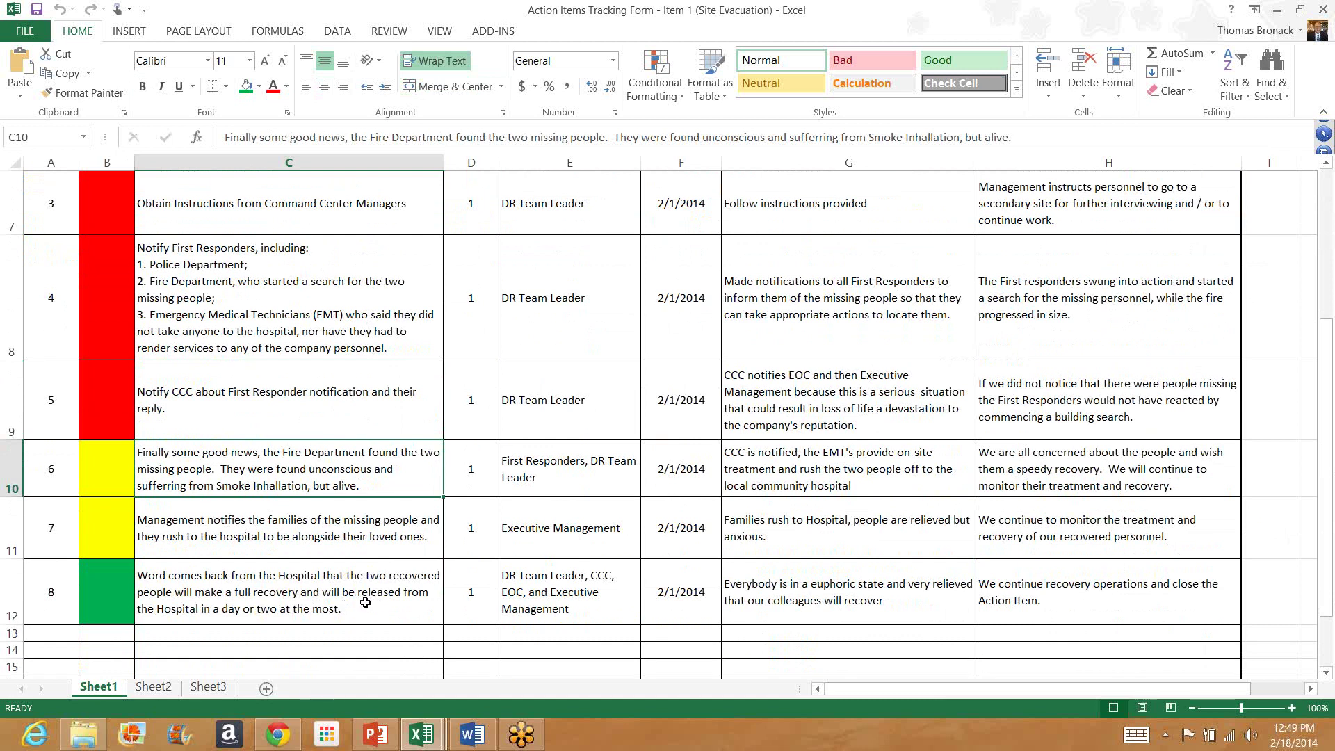
pyautogui.click(24, 31)
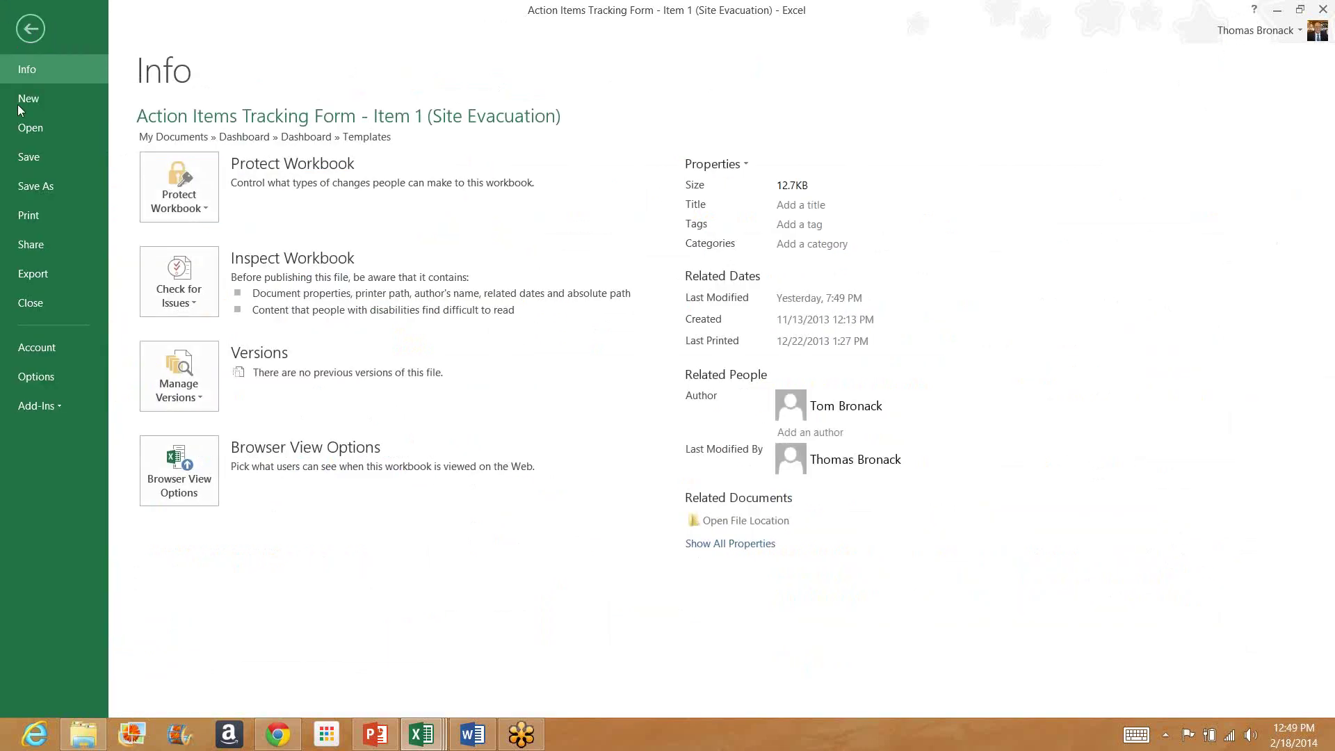
pyautogui.click(51, 303)
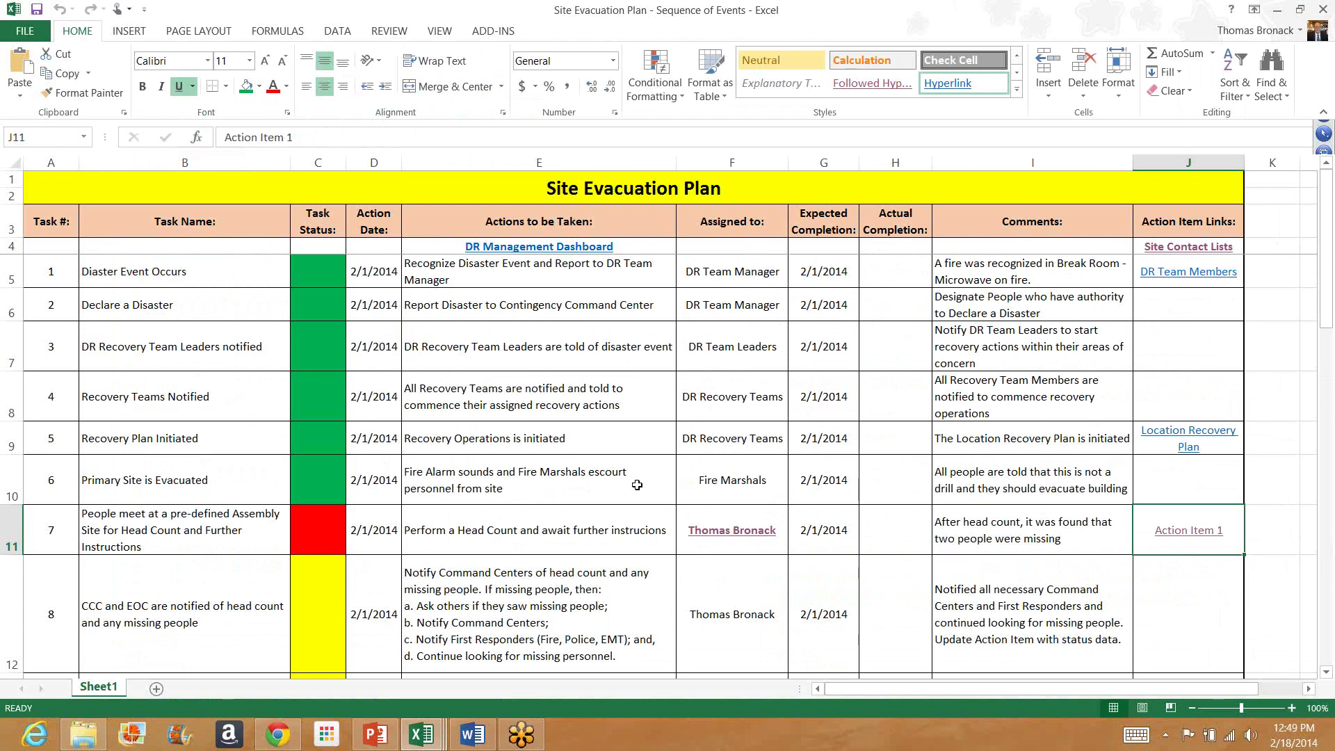
# Open Action Item 2 from the Business Recovery Site notified task in the Site Evacuation Plan and review its first entries
pyautogui.scroll(-2, 626, 487)
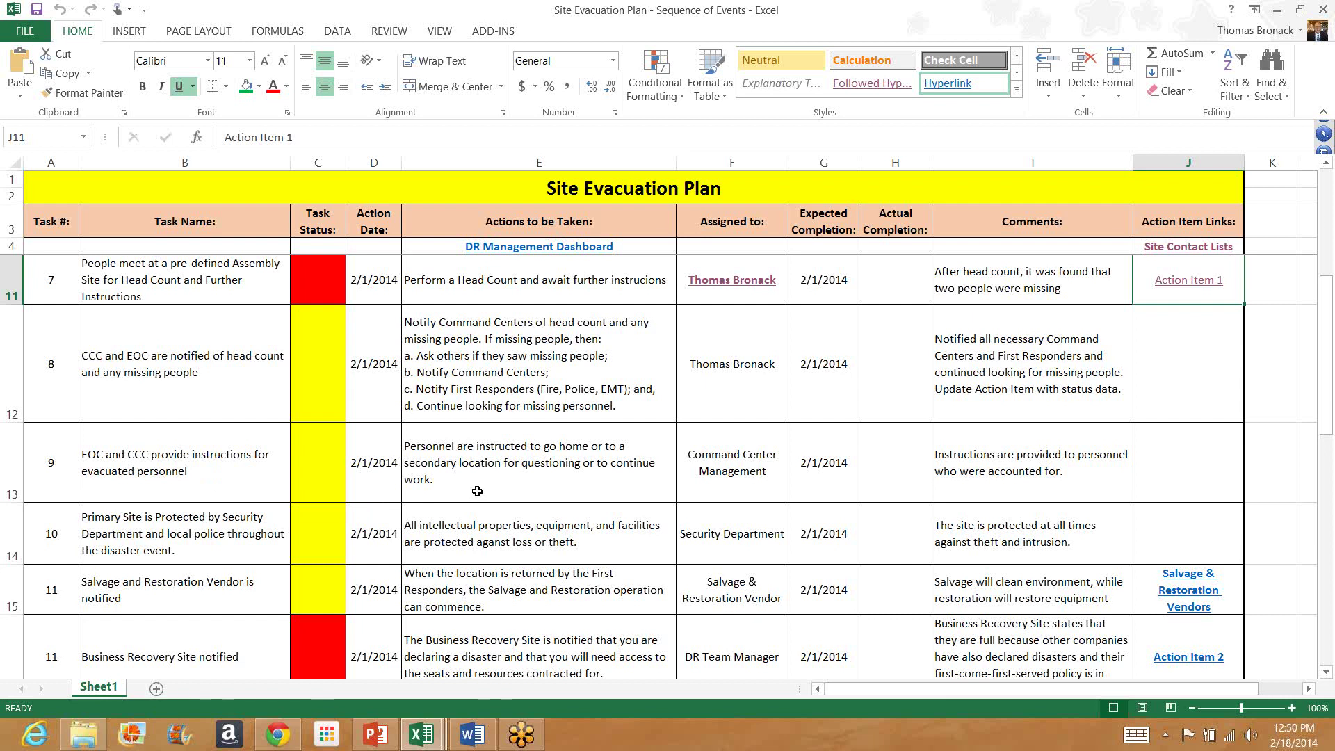
pyautogui.scroll(-1, 479, 494)
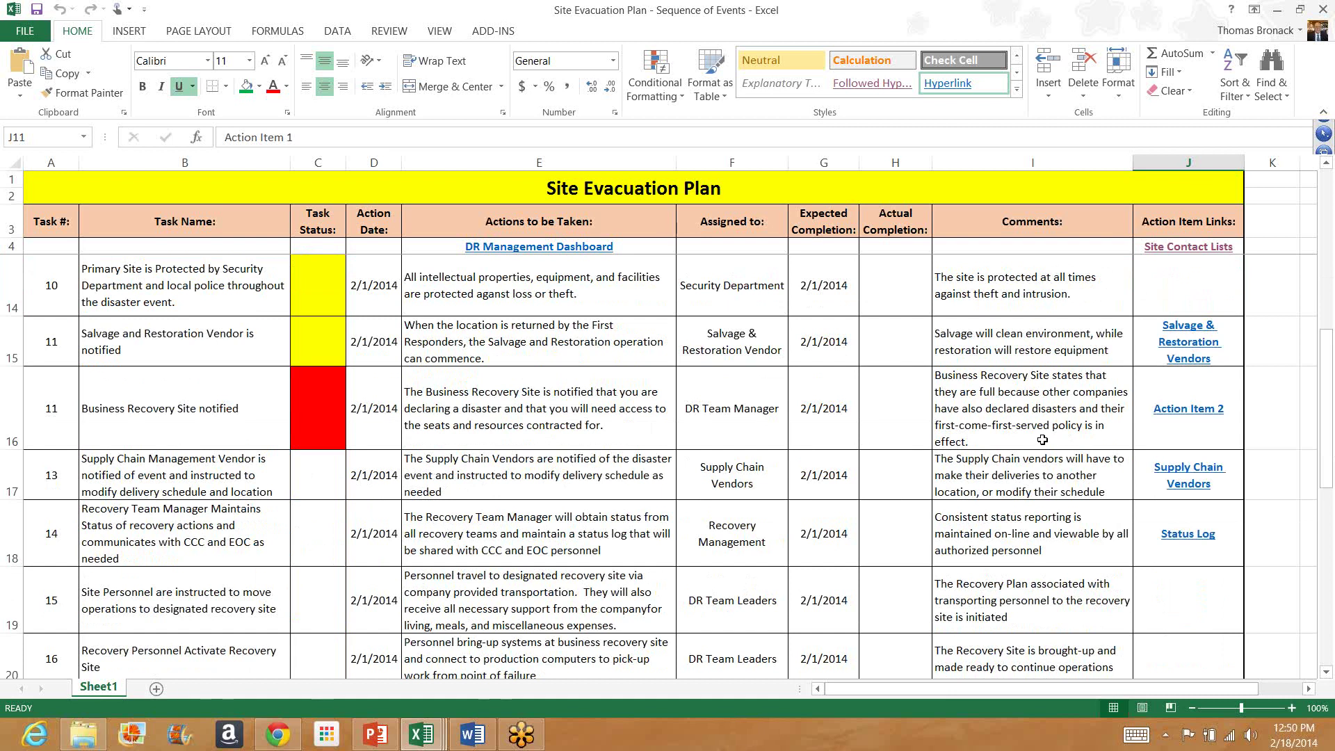
pyautogui.click(1180, 415)
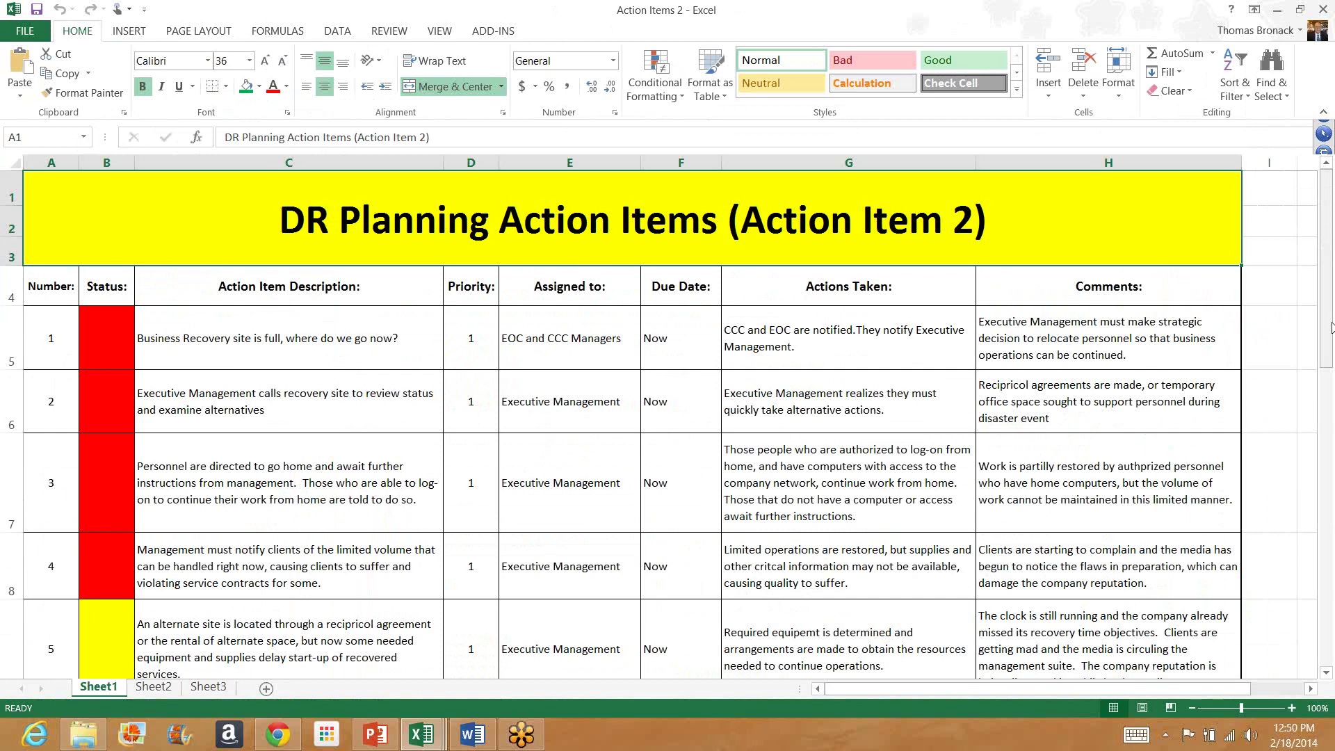
pyautogui.moveTo(1326, 329); pyautogui.dragTo(1326, 428)
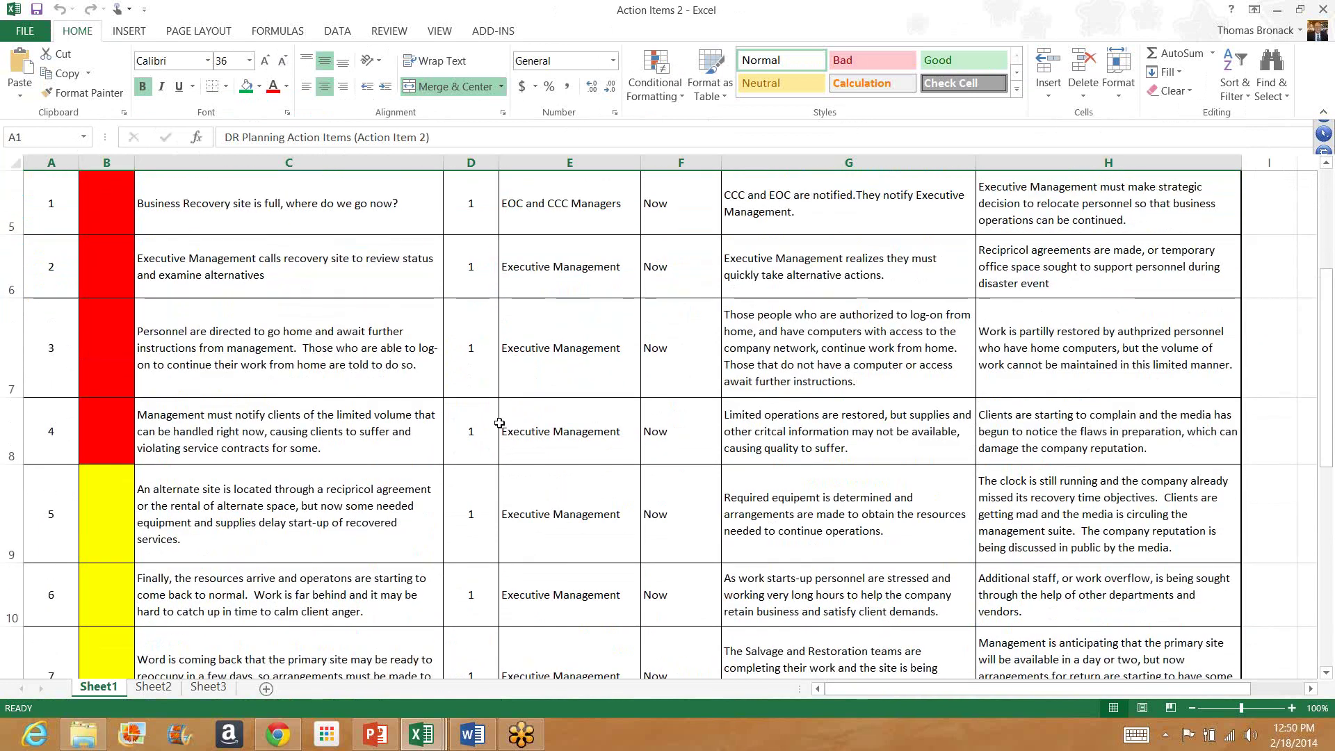
pyautogui.click(196, 203)
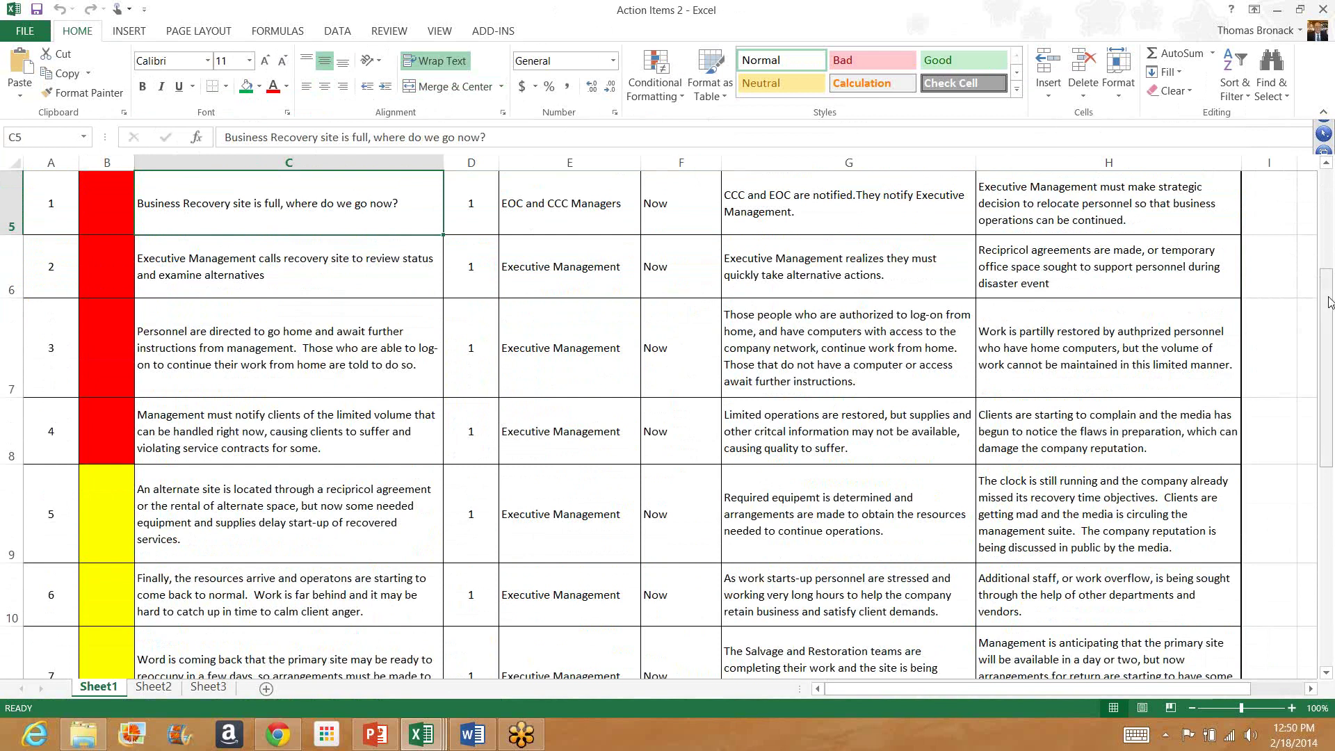
pyautogui.moveTo(1328, 288); pyautogui.dragTo(1328, 263)
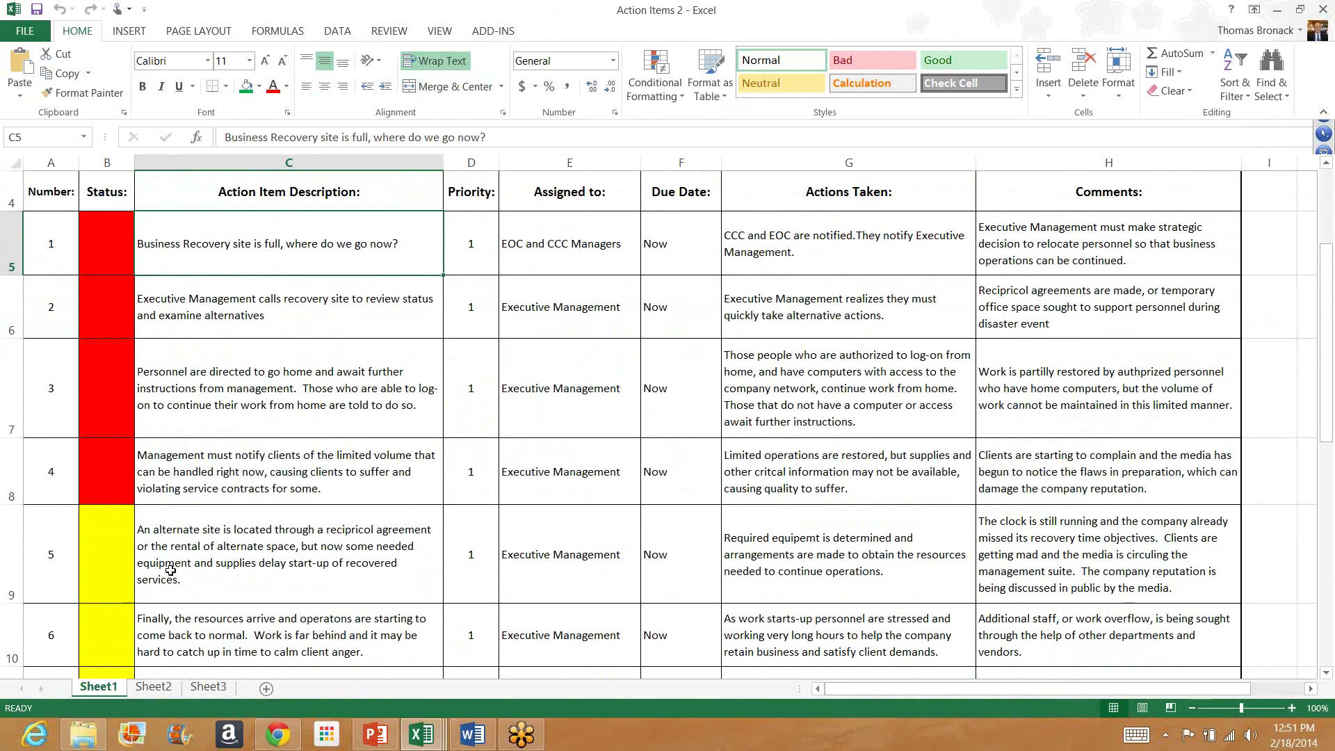
# Read through the remaining Action Item 2 entries, from the alternate site search to management's closing address in entry 13
pyautogui.scroll(-1, 270, 581)
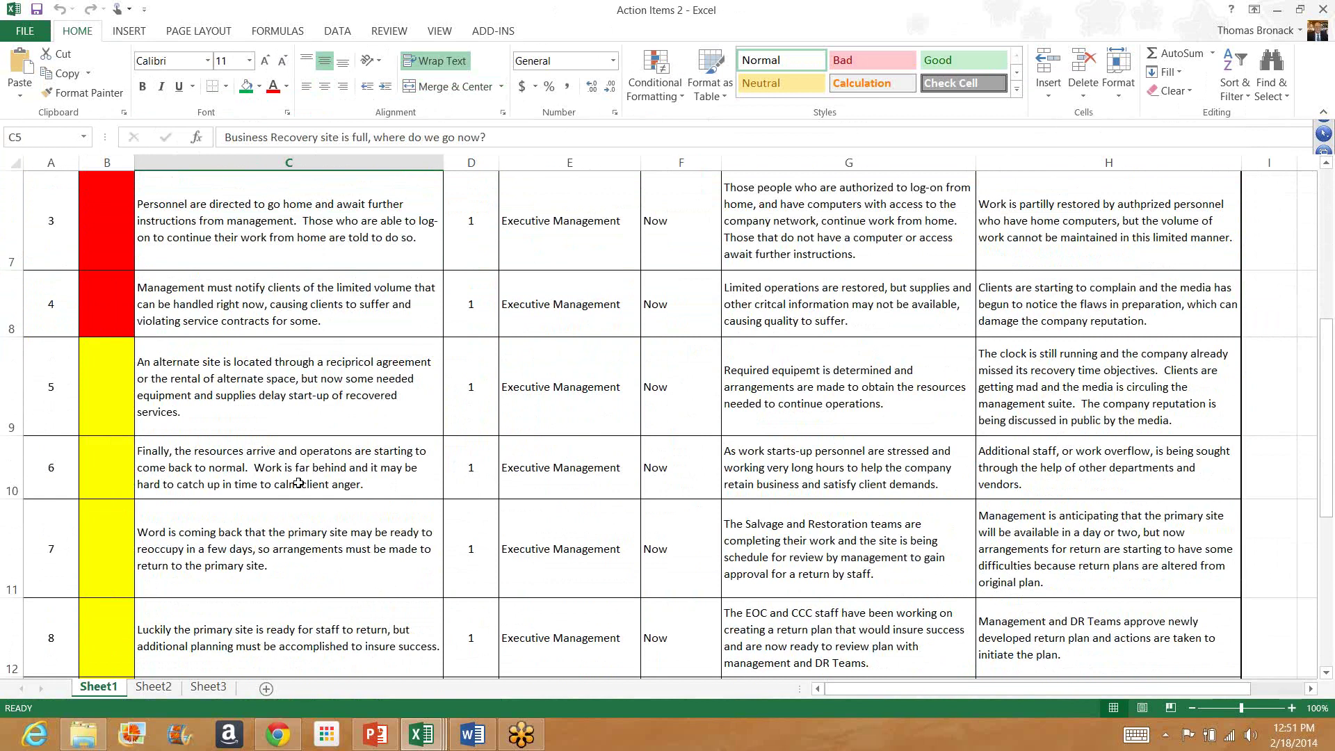
pyautogui.click(316, 567)
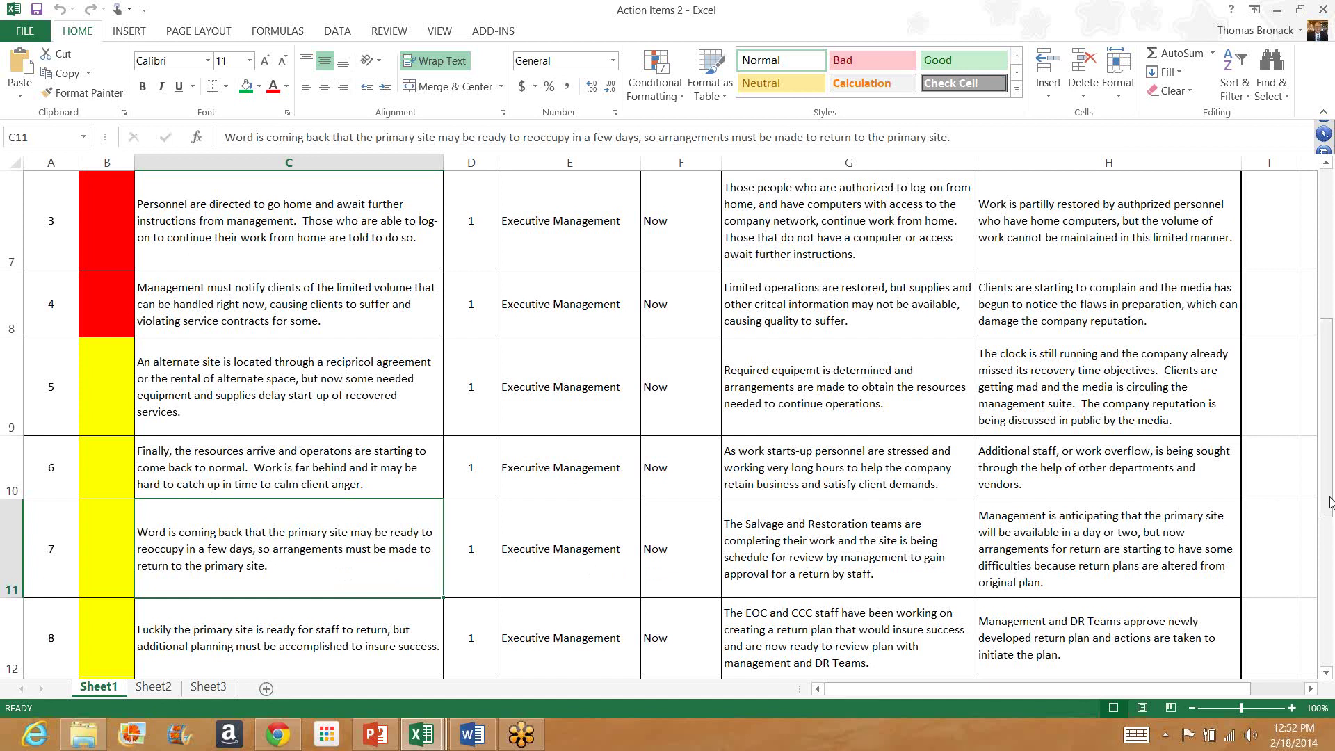
pyautogui.scroll(-1, 1329, 523)
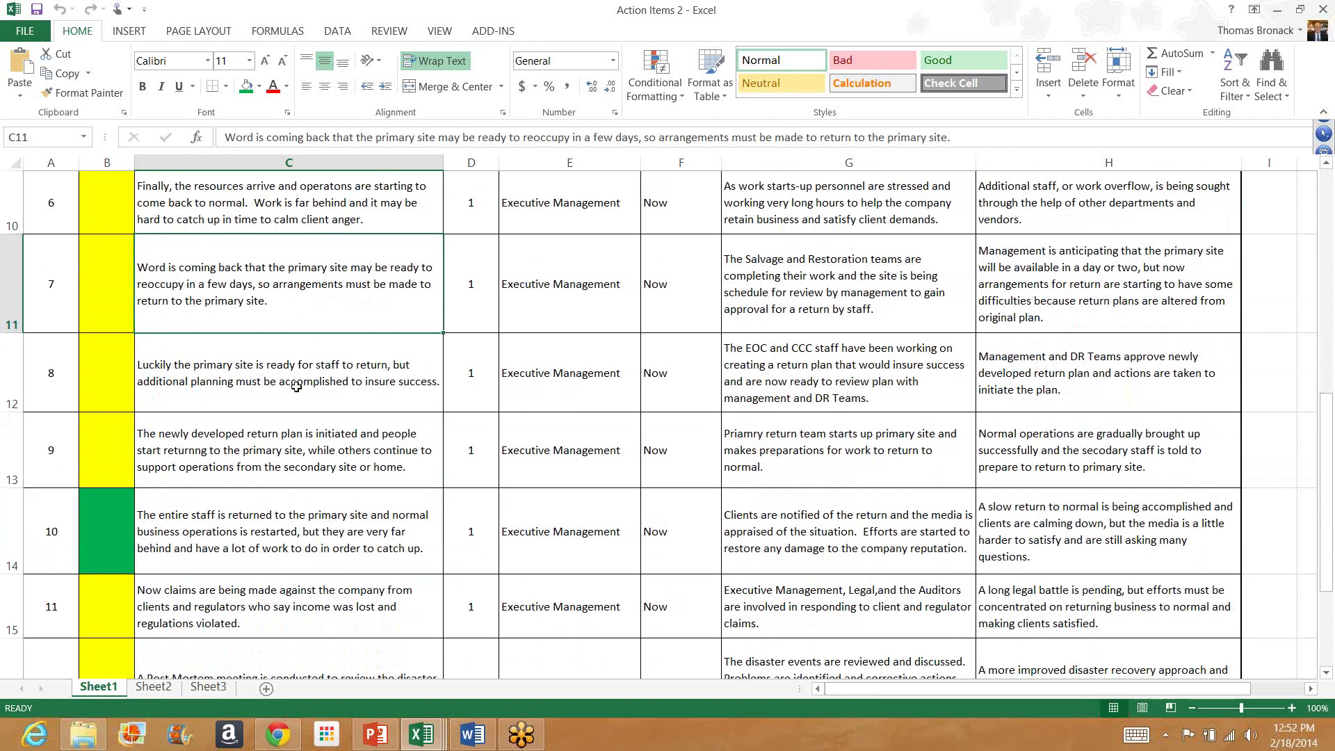
pyautogui.click(296, 387)
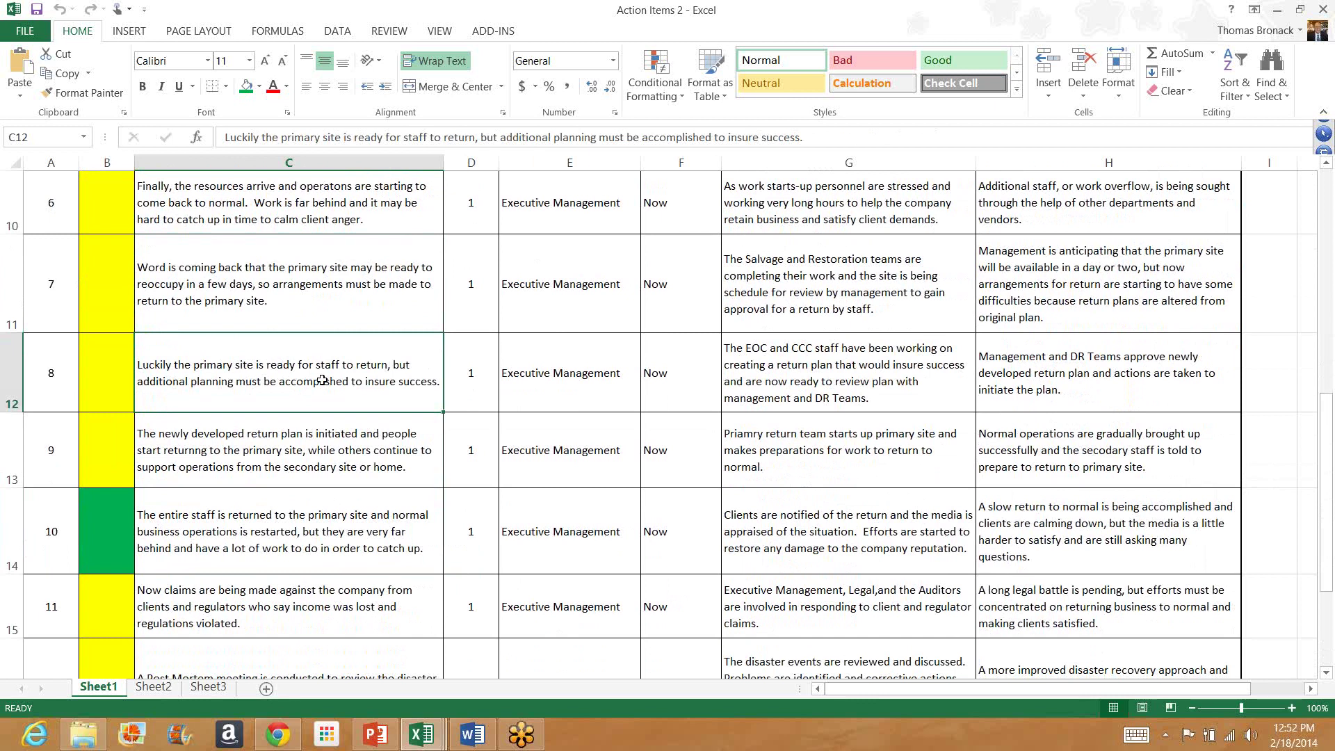
pyautogui.click(312, 464)
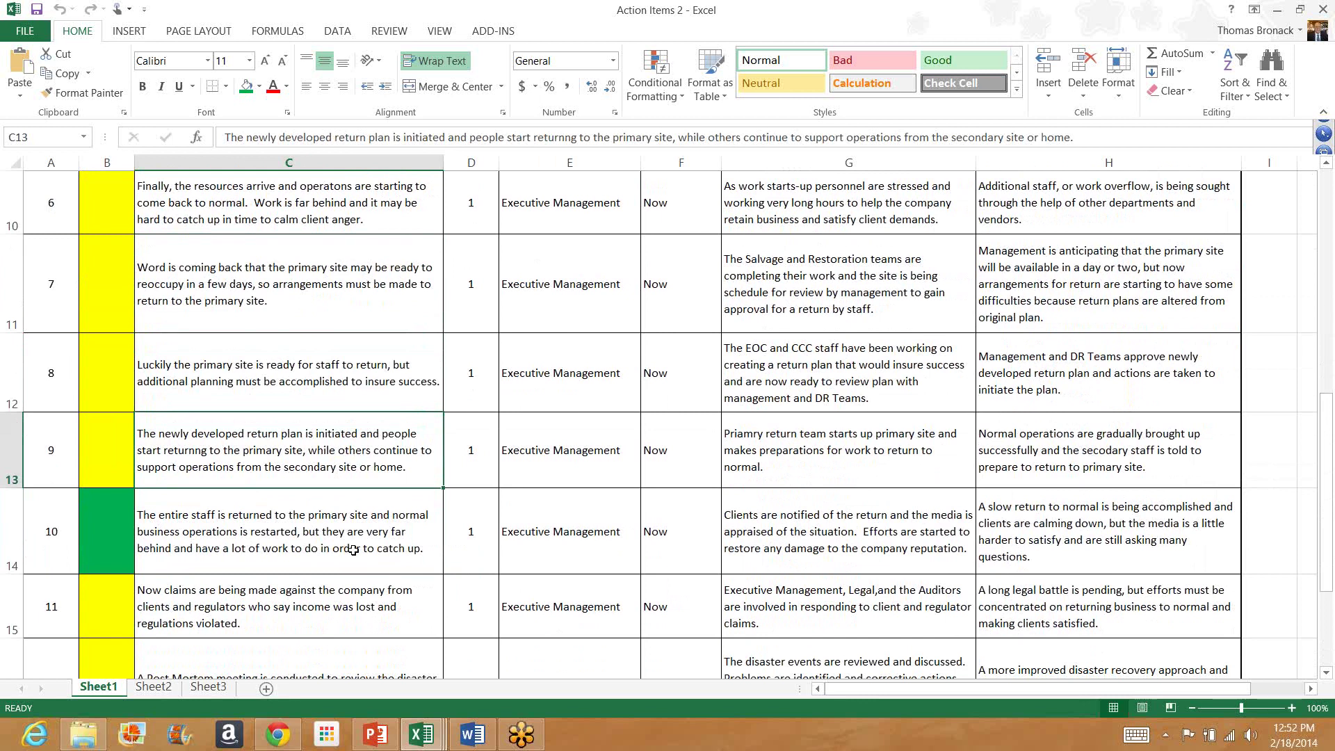
pyautogui.click(331, 615)
pyautogui.scroll(-1, 326, 611)
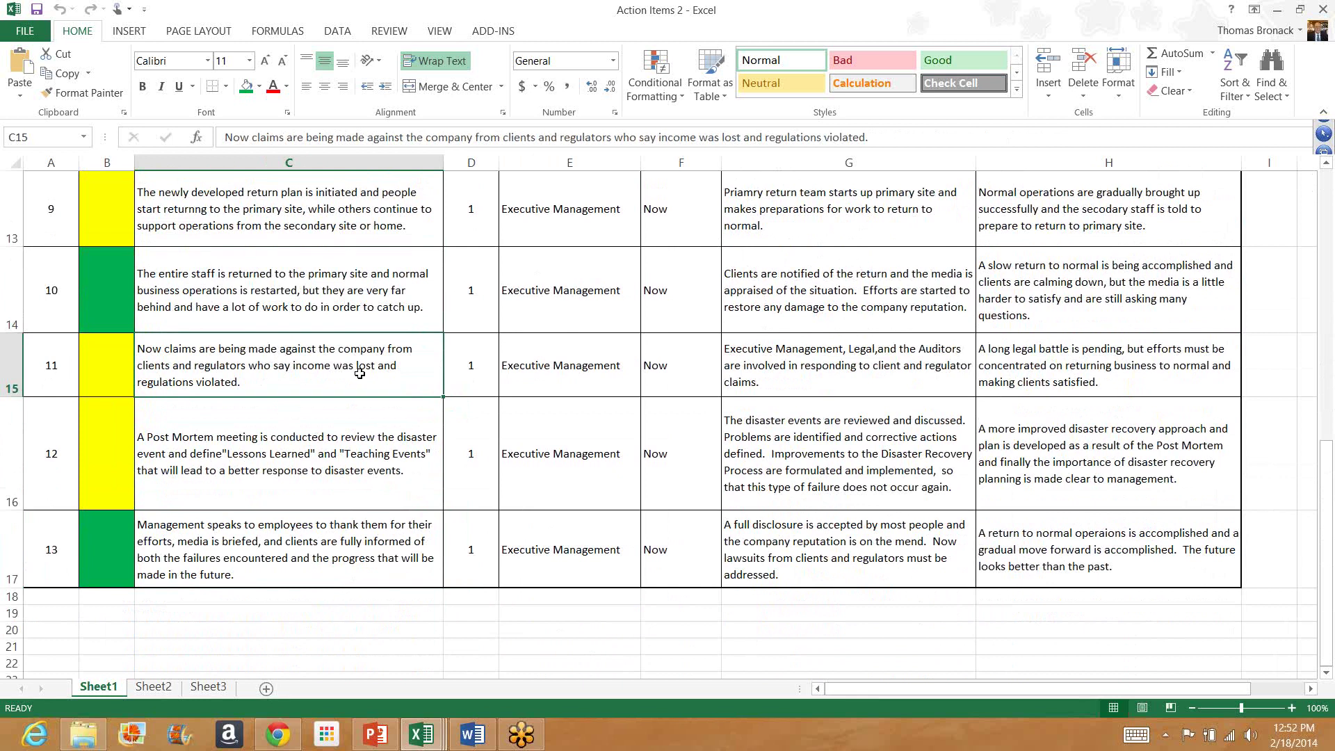
pyautogui.click(326, 464)
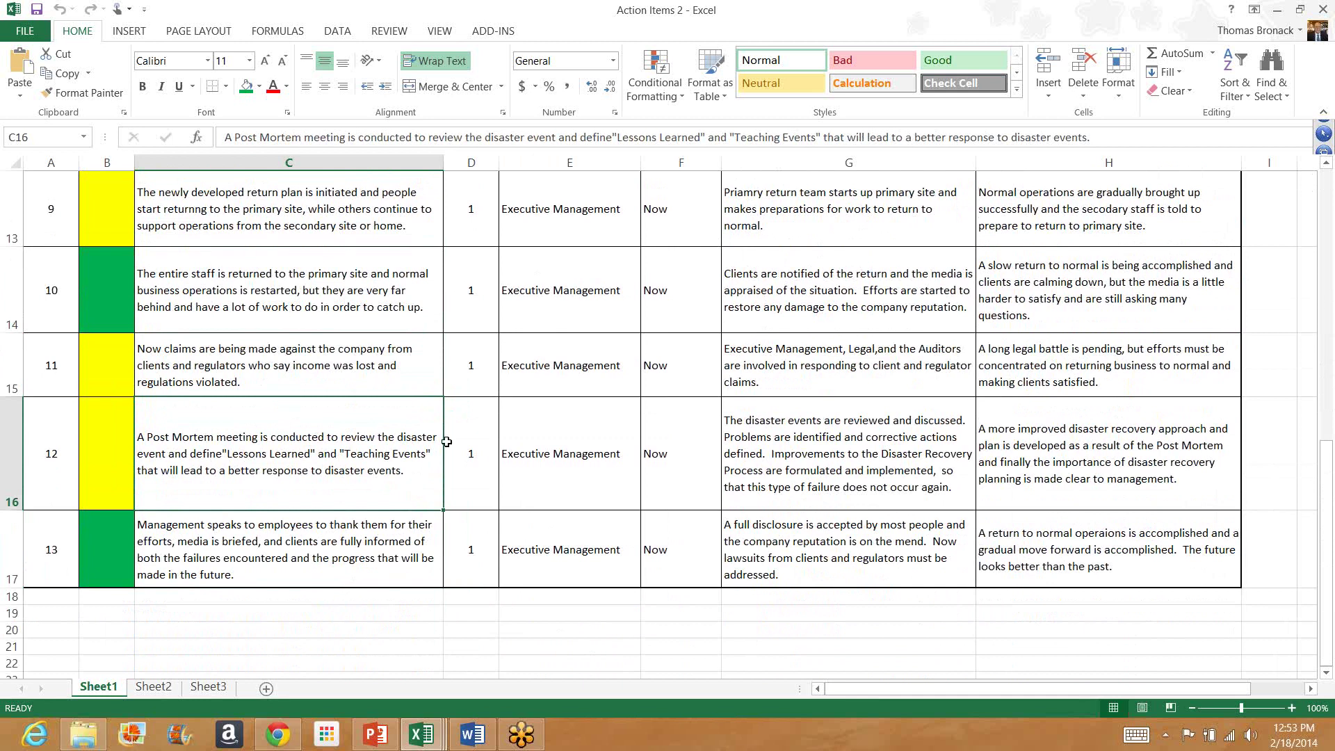
pyautogui.click(348, 560)
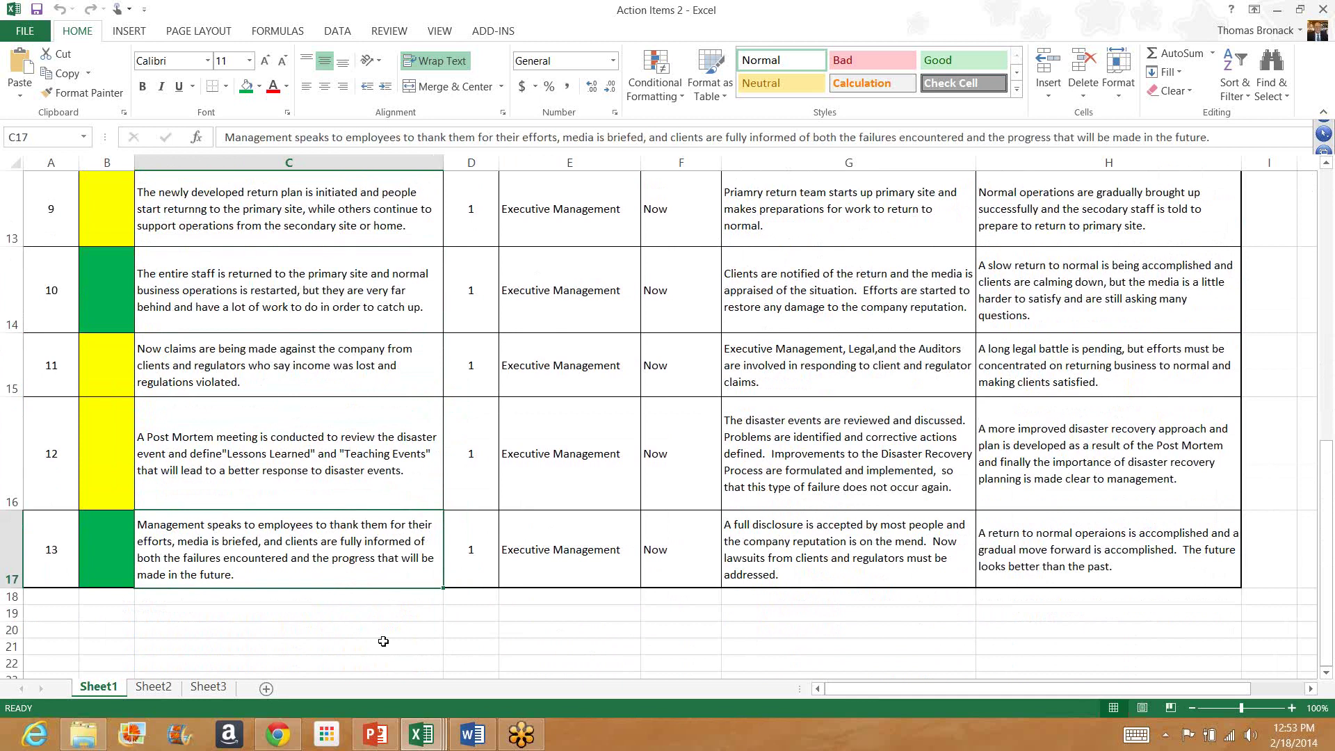
# Close the Action Items 2 workbook and open the Status Log linked to task 14 of the Site Evacuation Plan
pyautogui.click(23, 31)
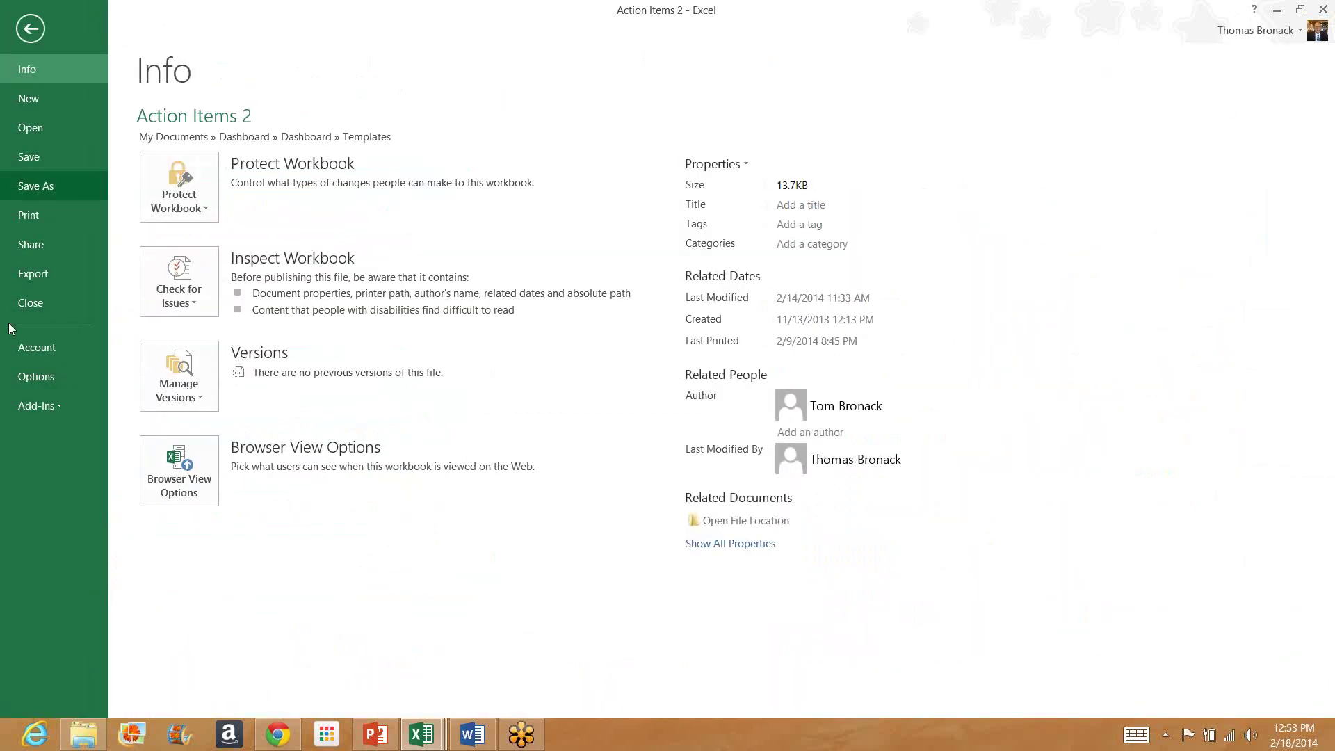
pyautogui.click(31, 302)
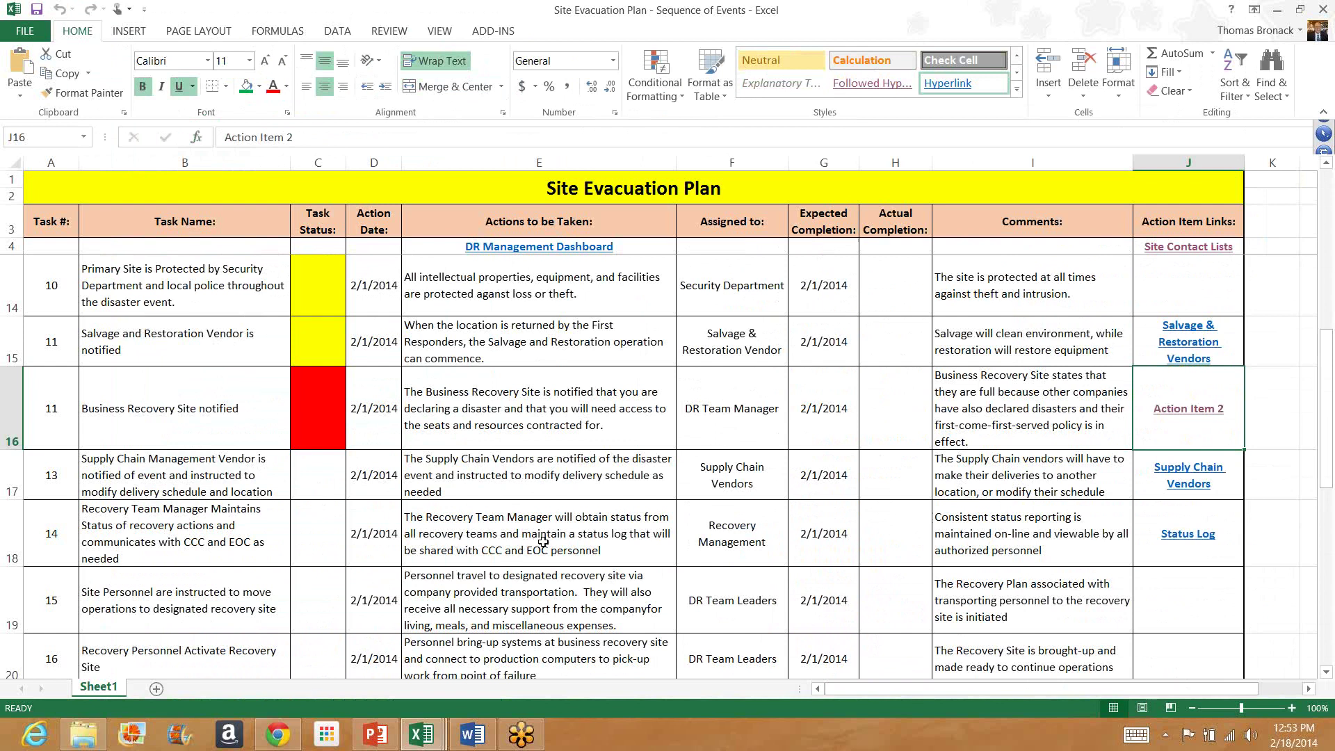
pyautogui.click(1190, 535)
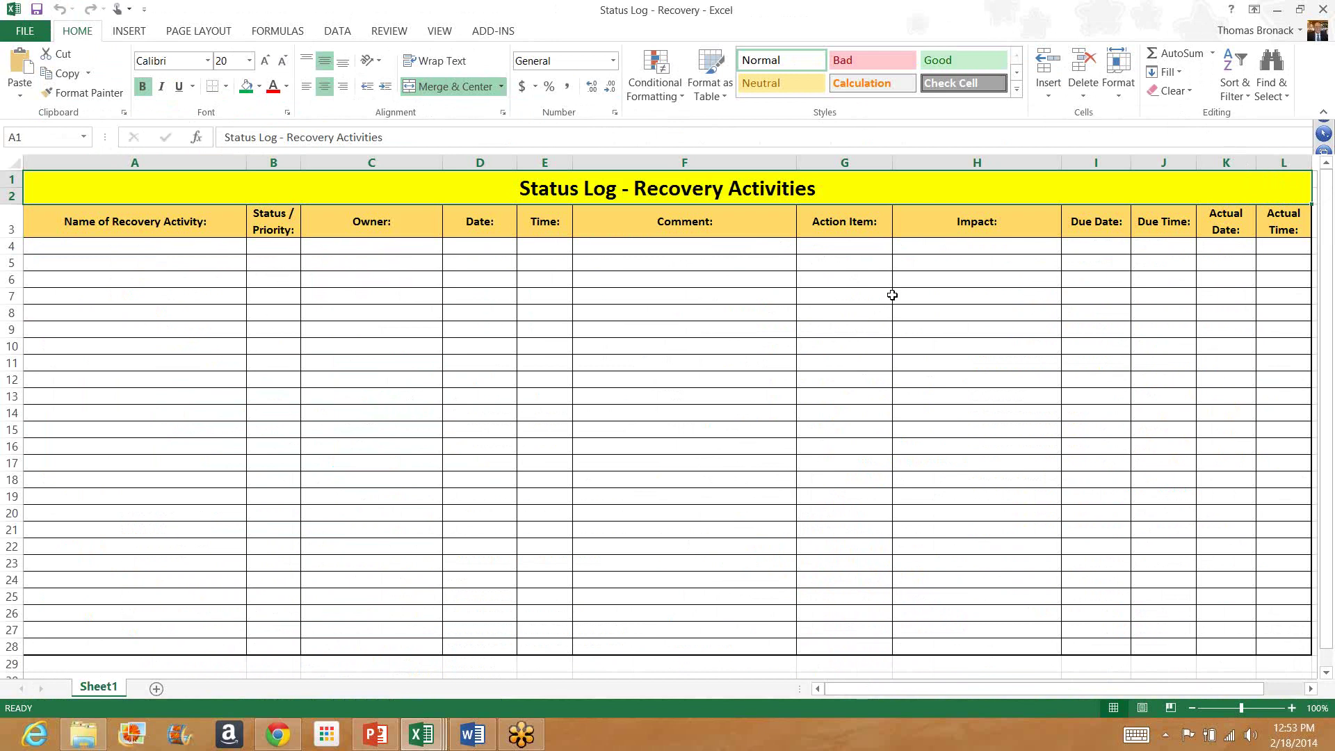
# Close the Status Log - Recovery workbook and the Site Evacuation Plan - Sequence of Events workbook
pyautogui.click(24, 31)
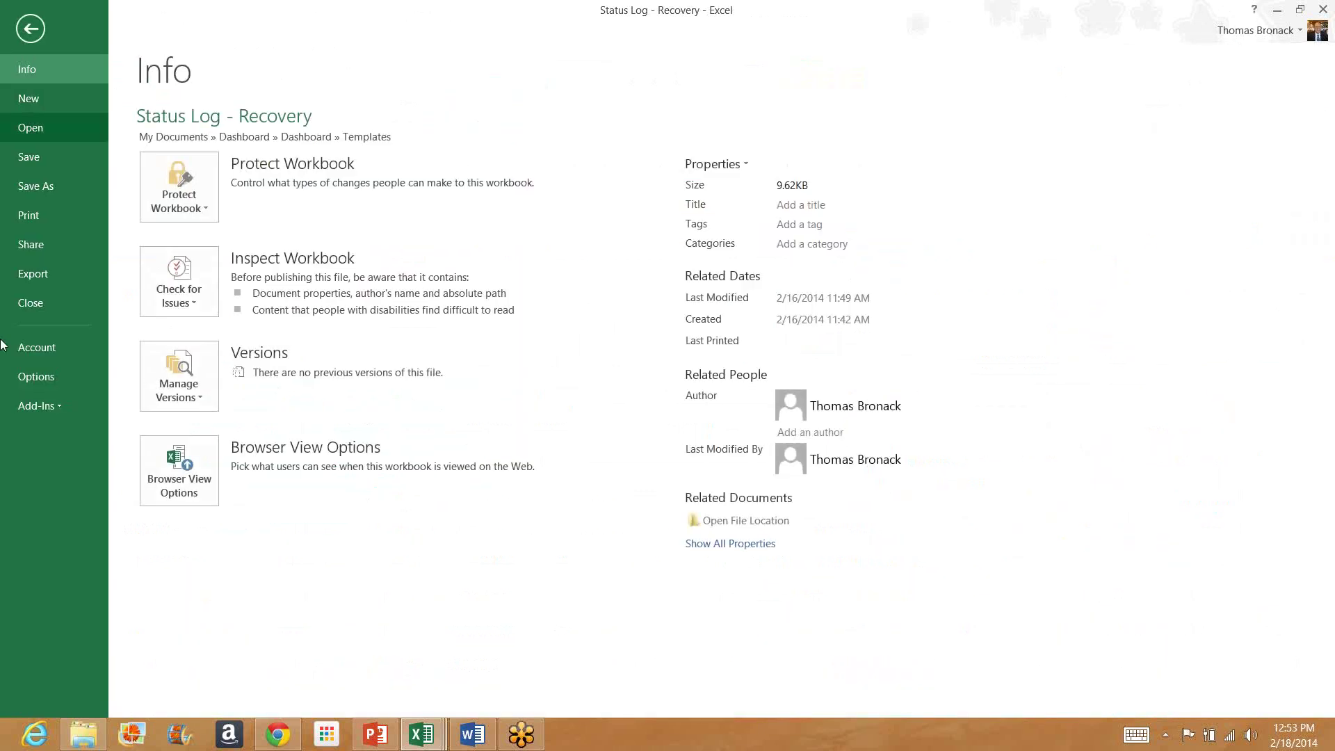
pyautogui.click(36, 303)
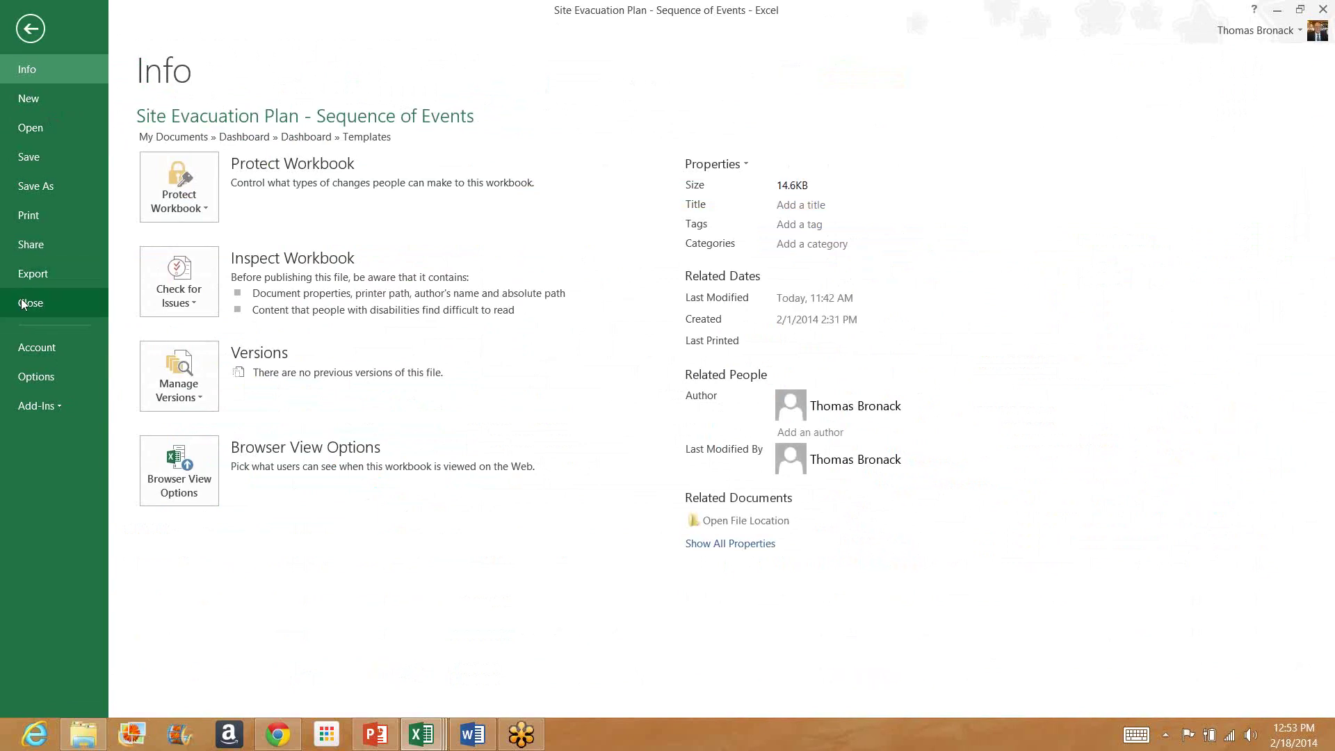
pyautogui.click(23, 303)
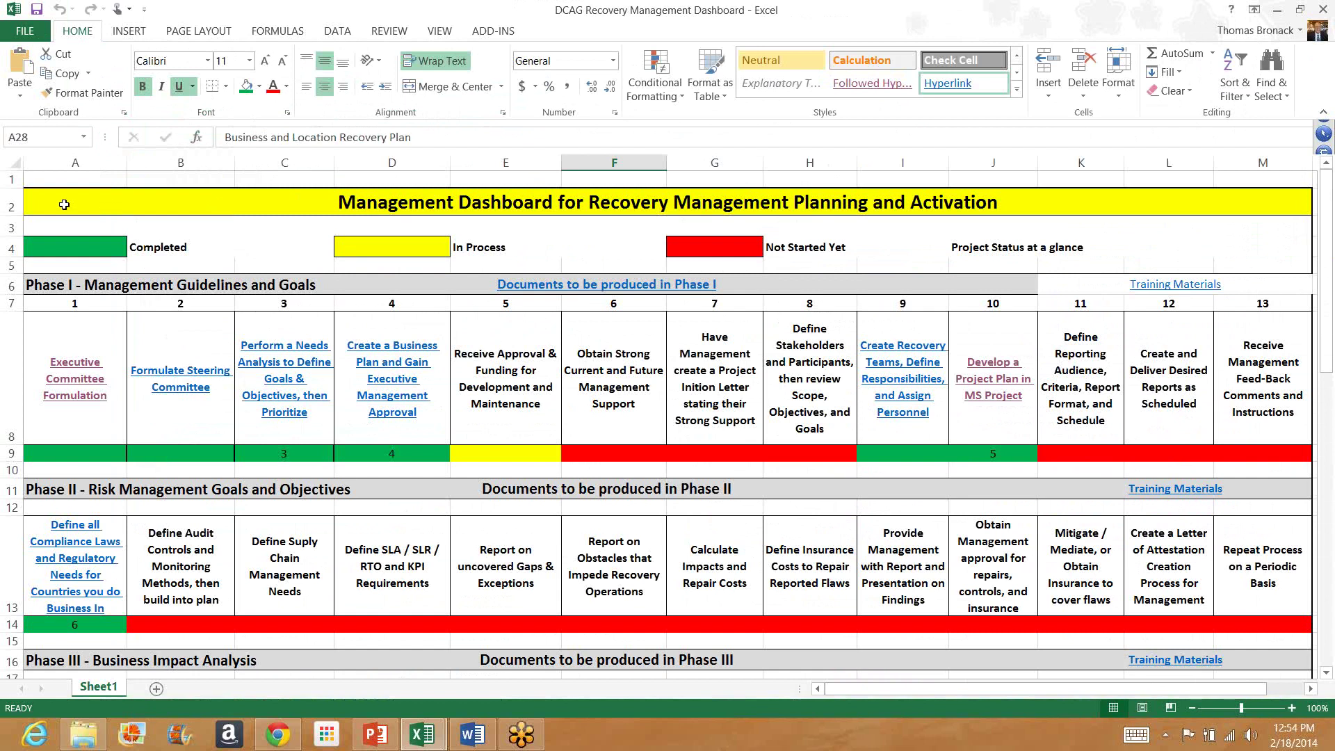
# Save the DCAG Recovery Management Dashboard workbook and close it
pyautogui.click(27, 33)
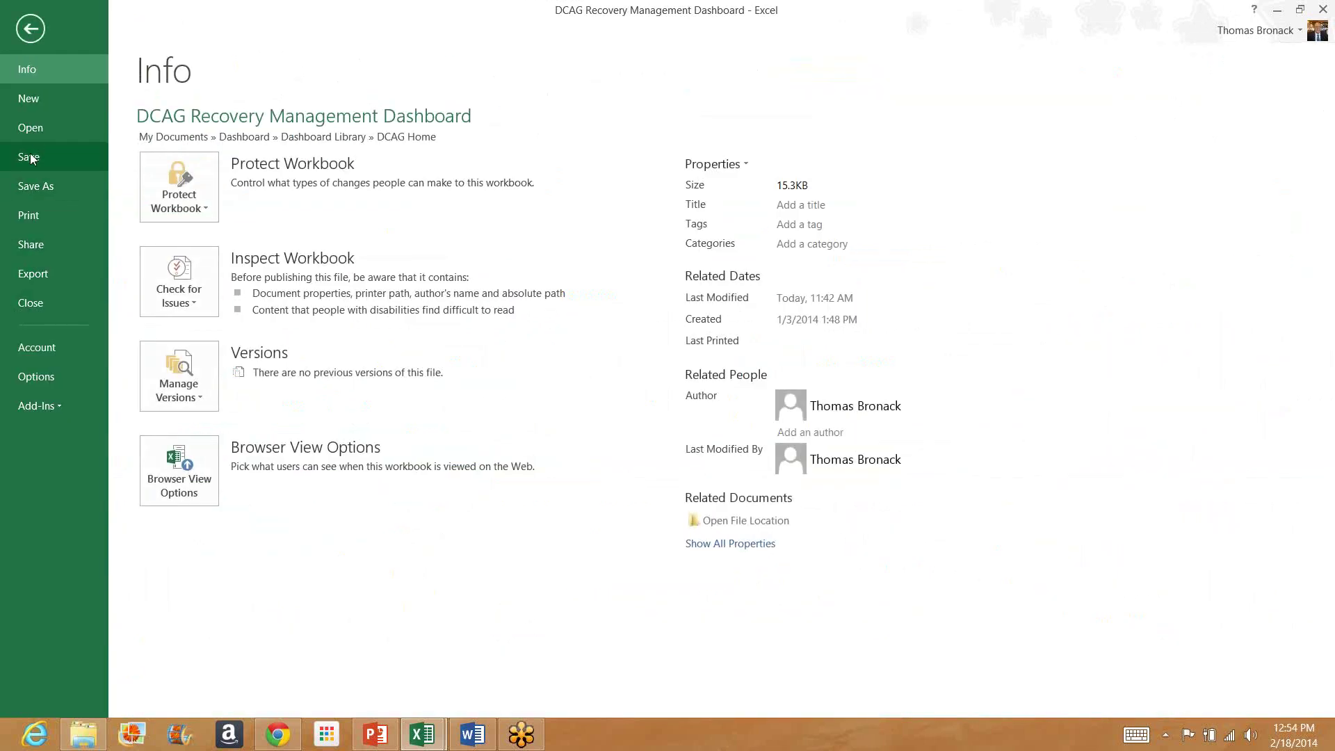
pyautogui.click(31, 158)
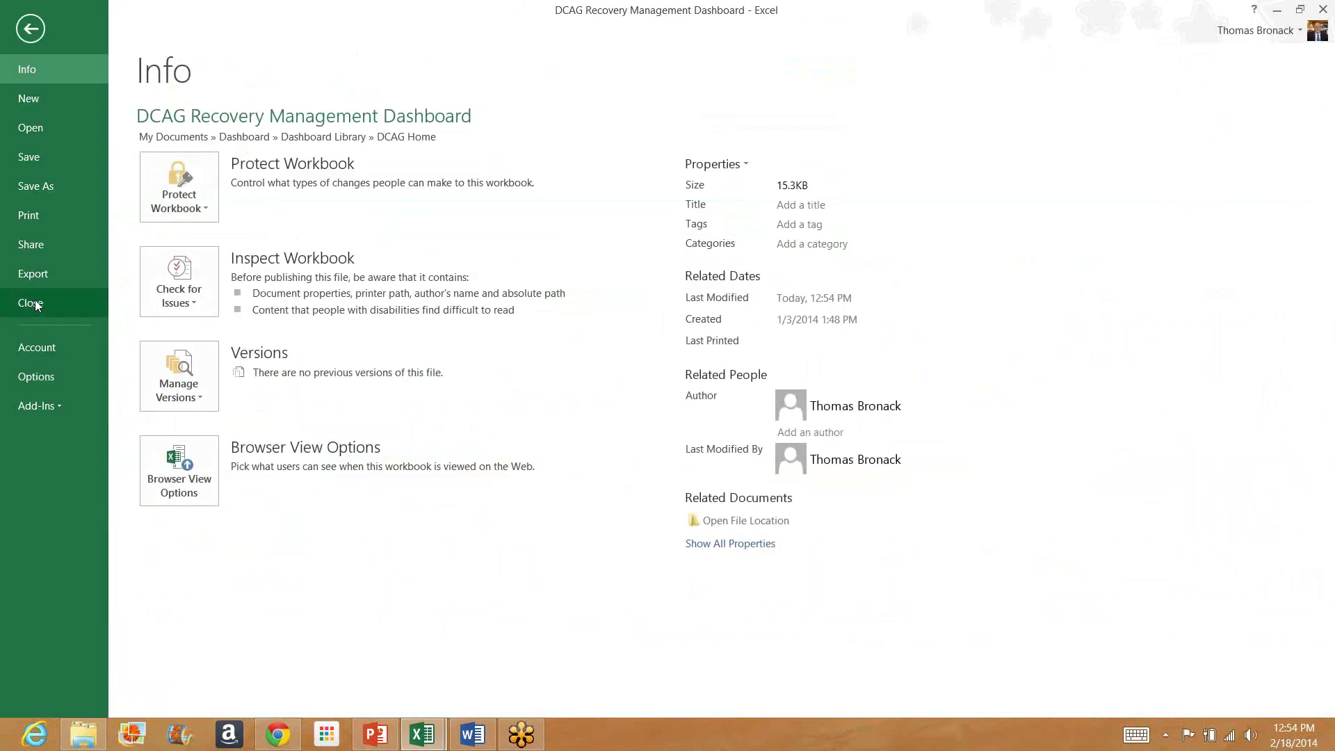
pyautogui.click(34, 301)
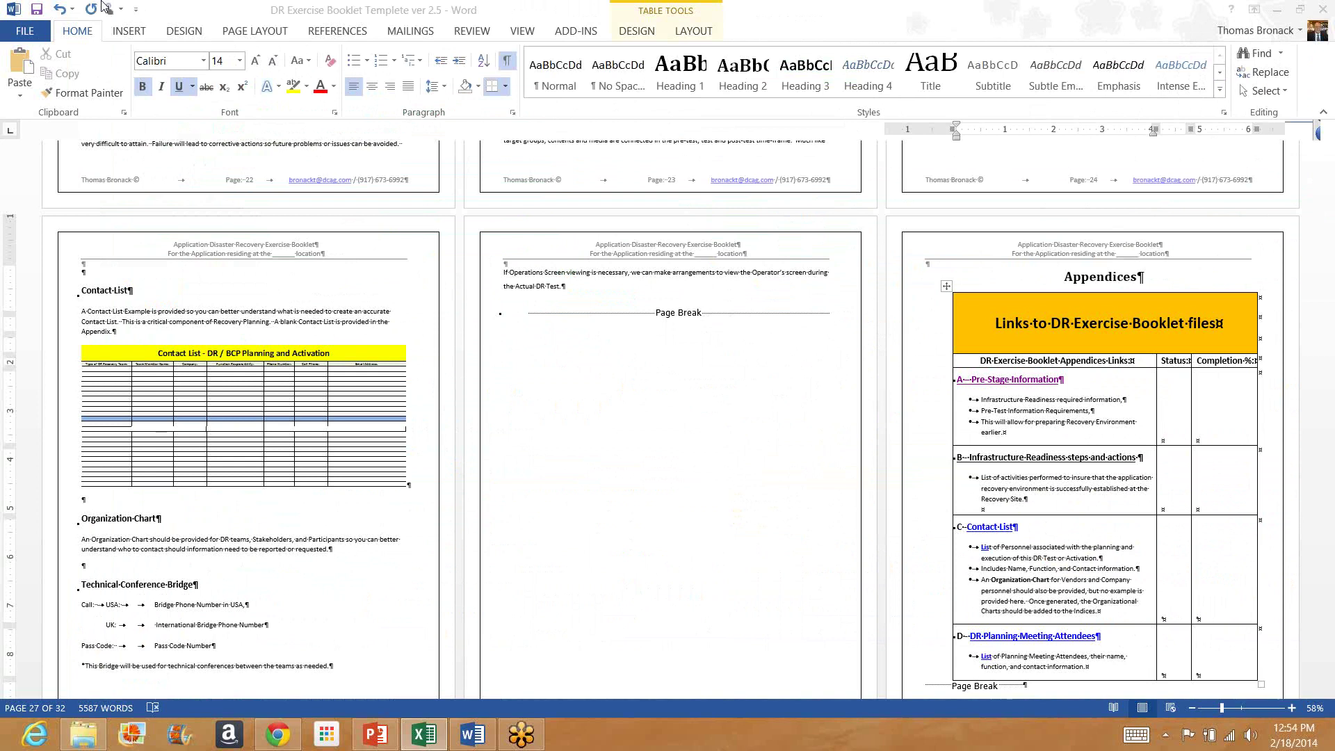
# Close the DR Exercise Booklet document in Word and show the Questions and Answers slide of the Executive Demonstration presentation in PowerPoint
pyautogui.click(25, 31)
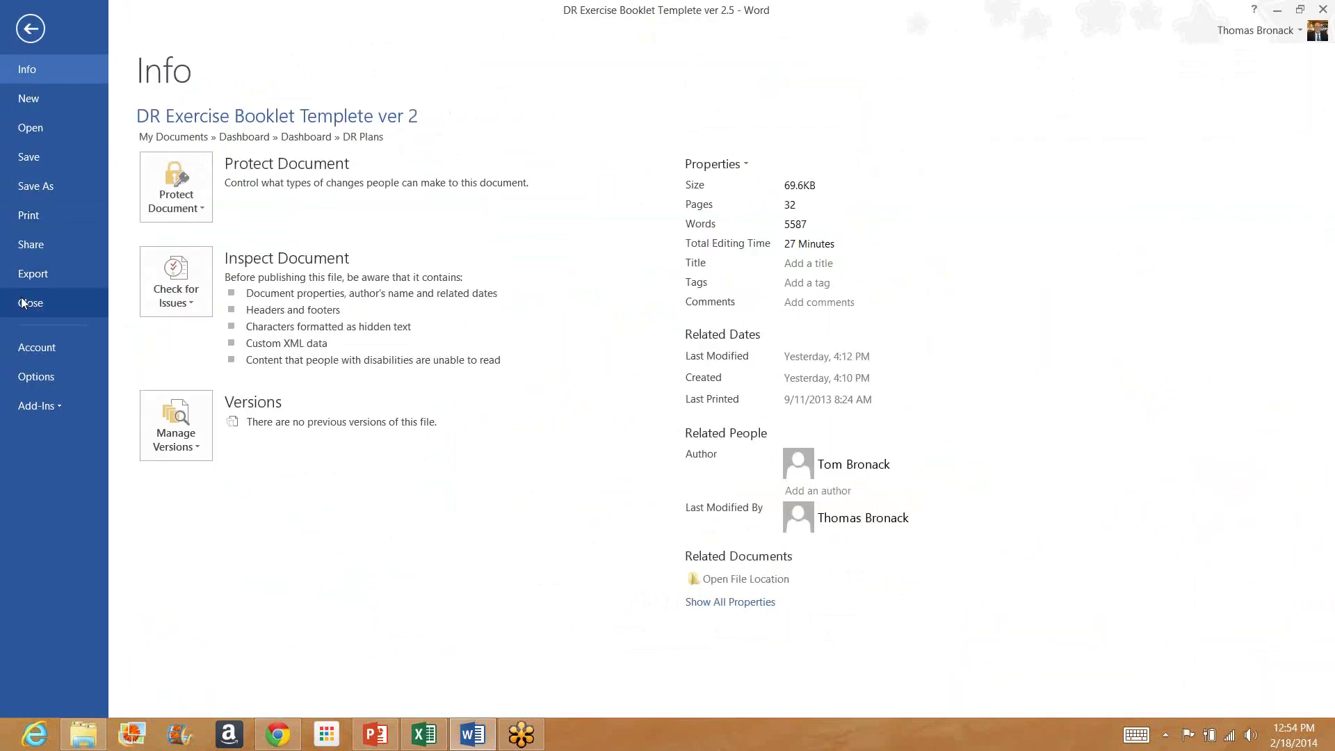
pyautogui.click(23, 302)
pyautogui.click(1277, 14)
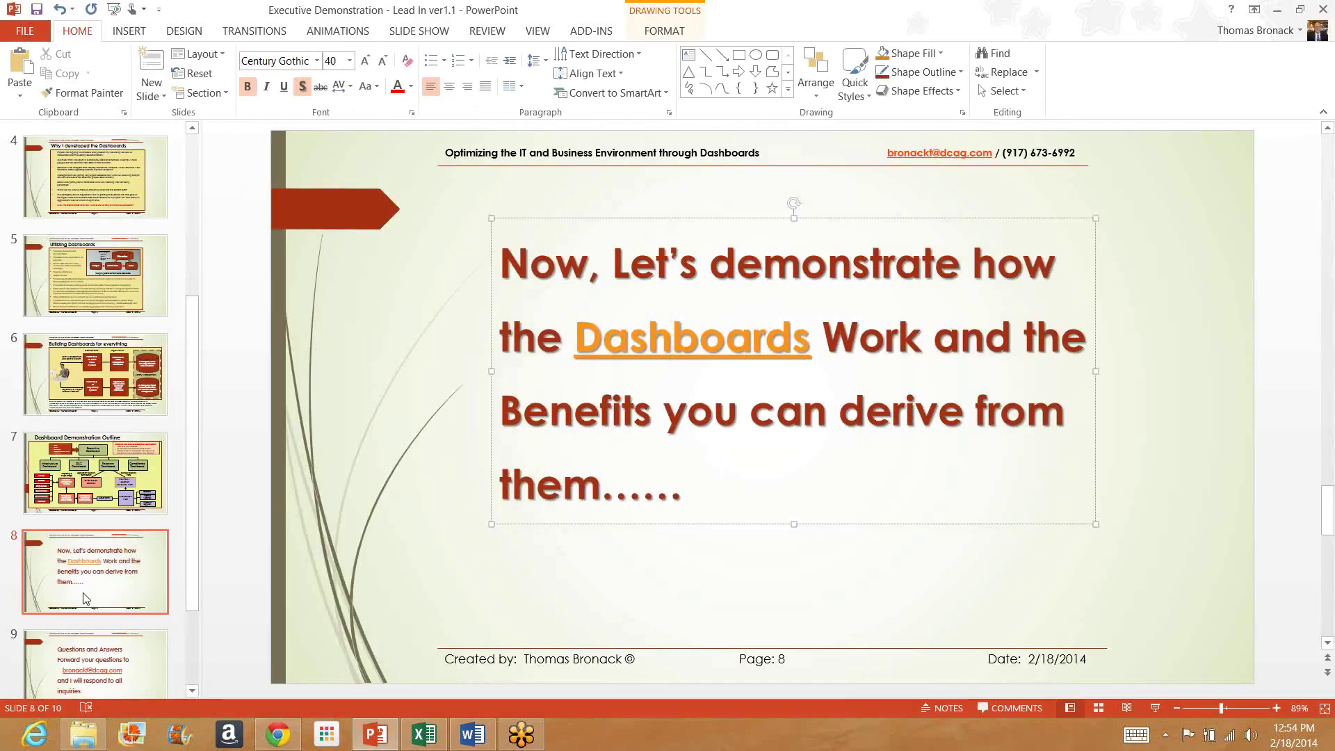
pyautogui.click(89, 671)
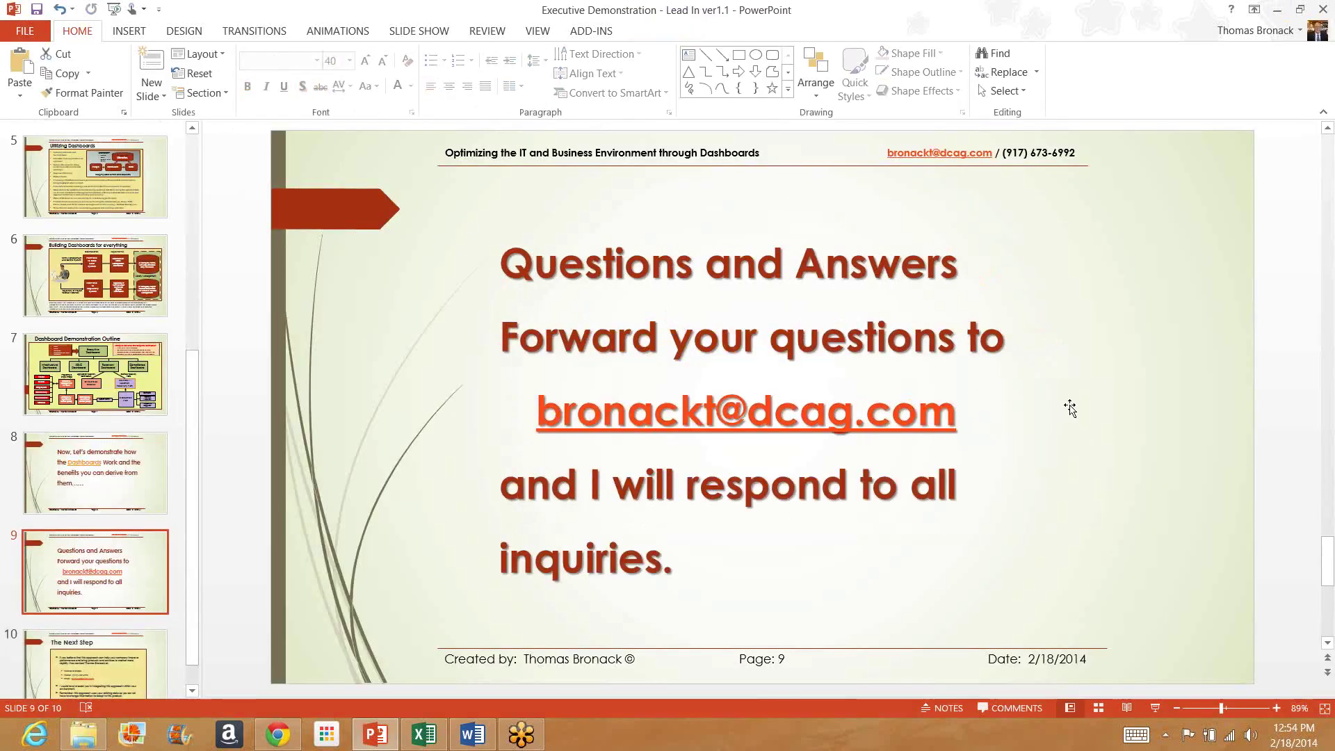